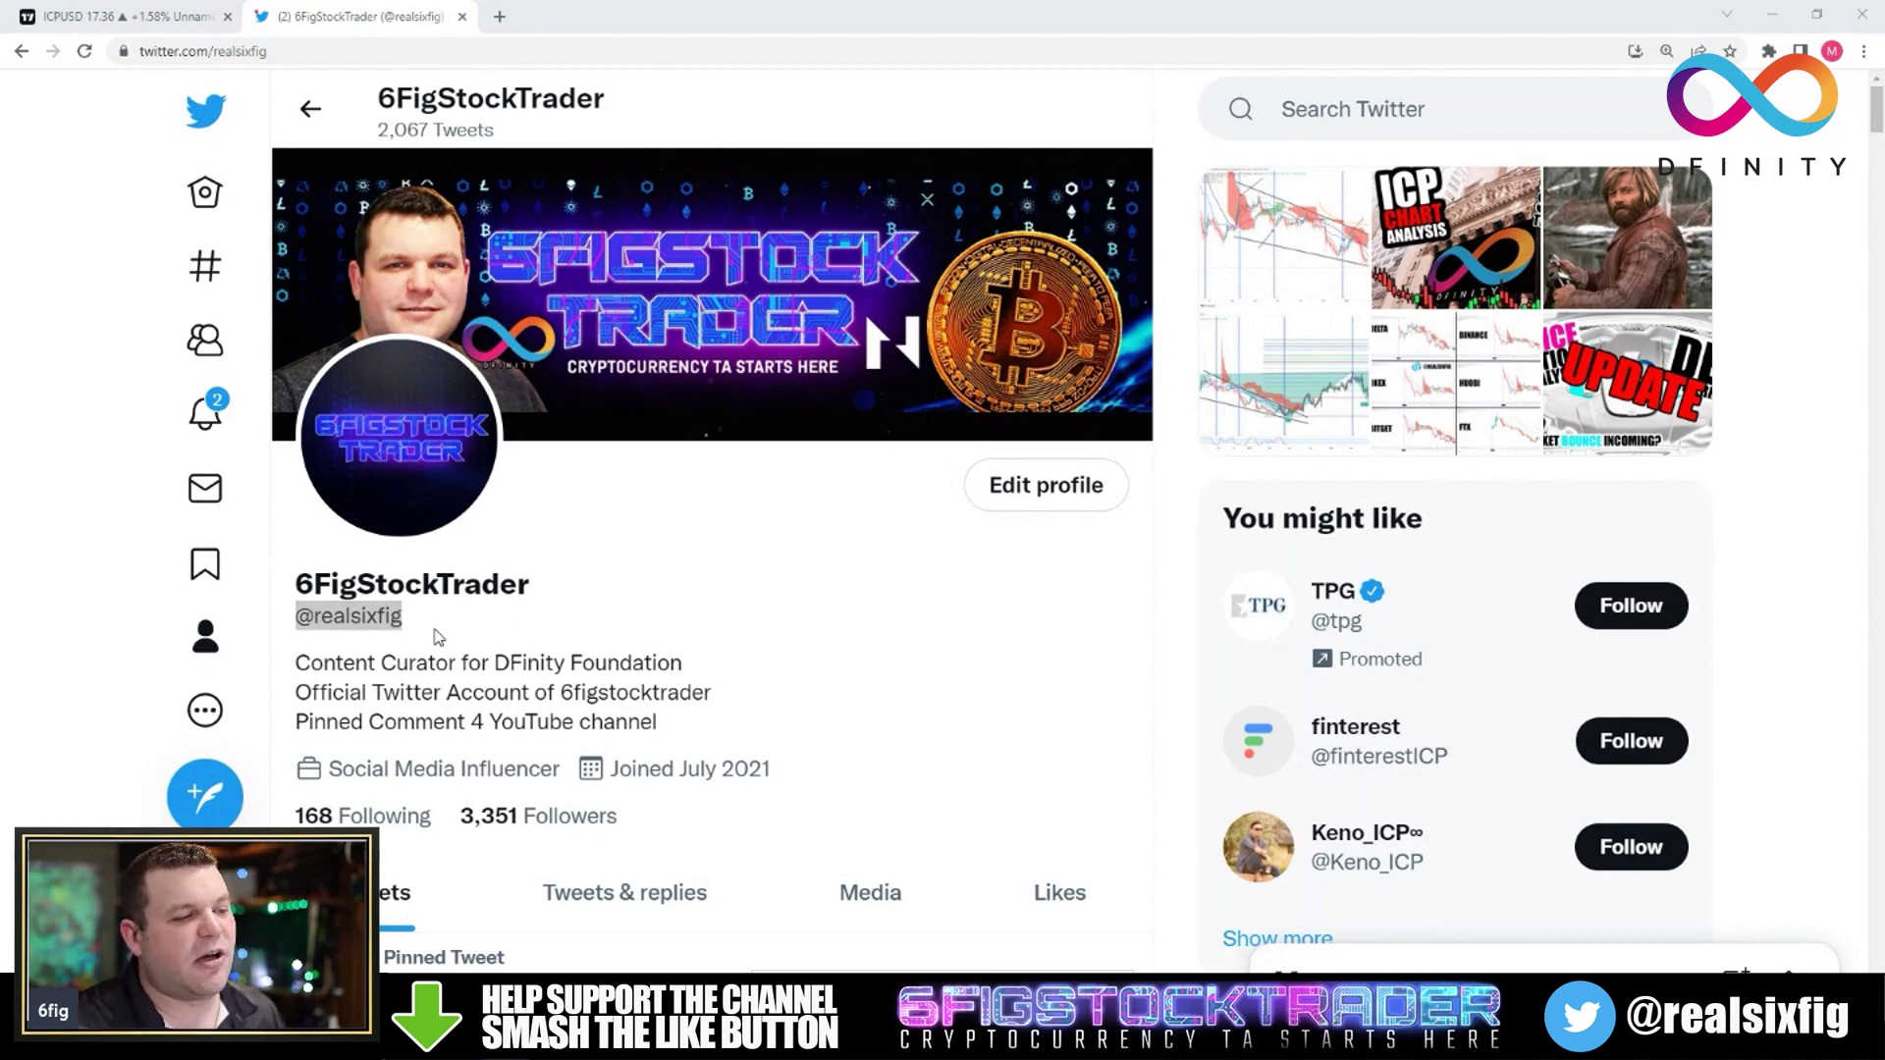
# Read the falling wedge #ICP tweet on the Twitter profile and switch to the TradingView ICPUSD chart
pyautogui.scroll(-6, 432, 620)
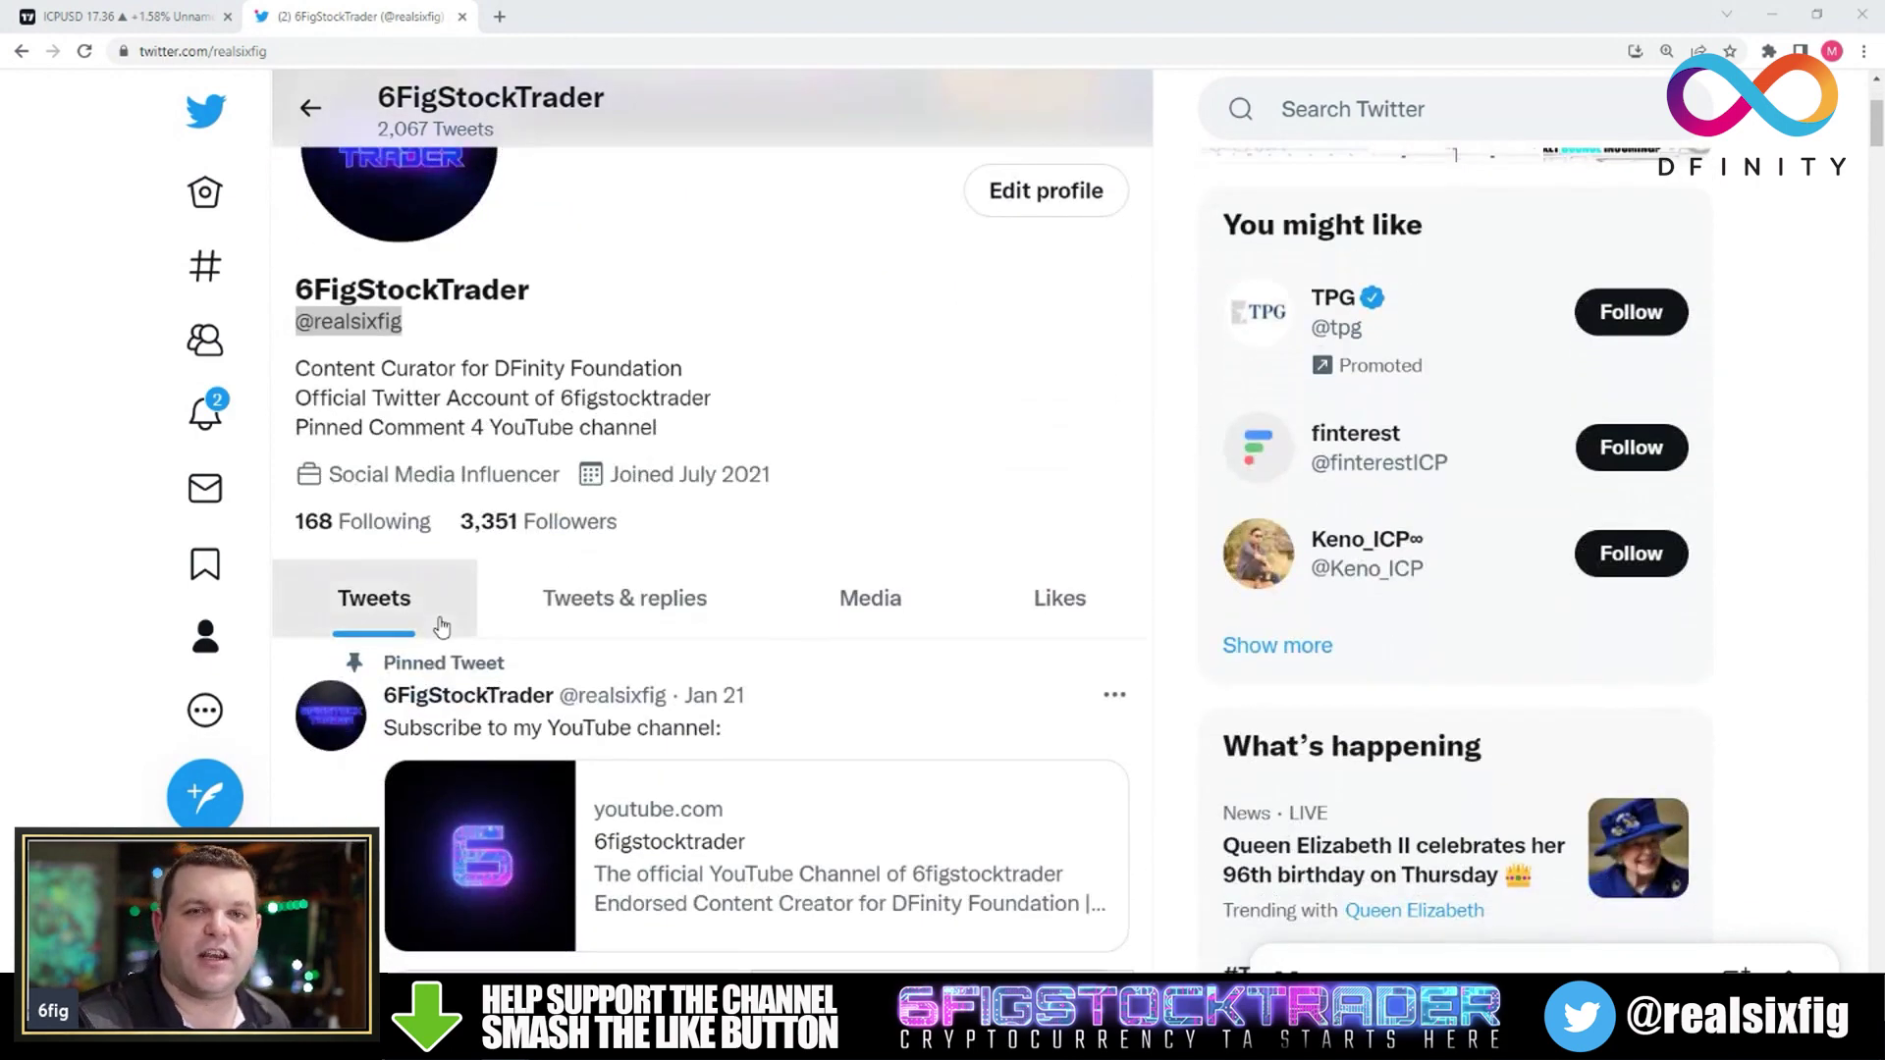
pyautogui.scroll(-8, 437, 638)
pyautogui.scroll(2, 451, 658)
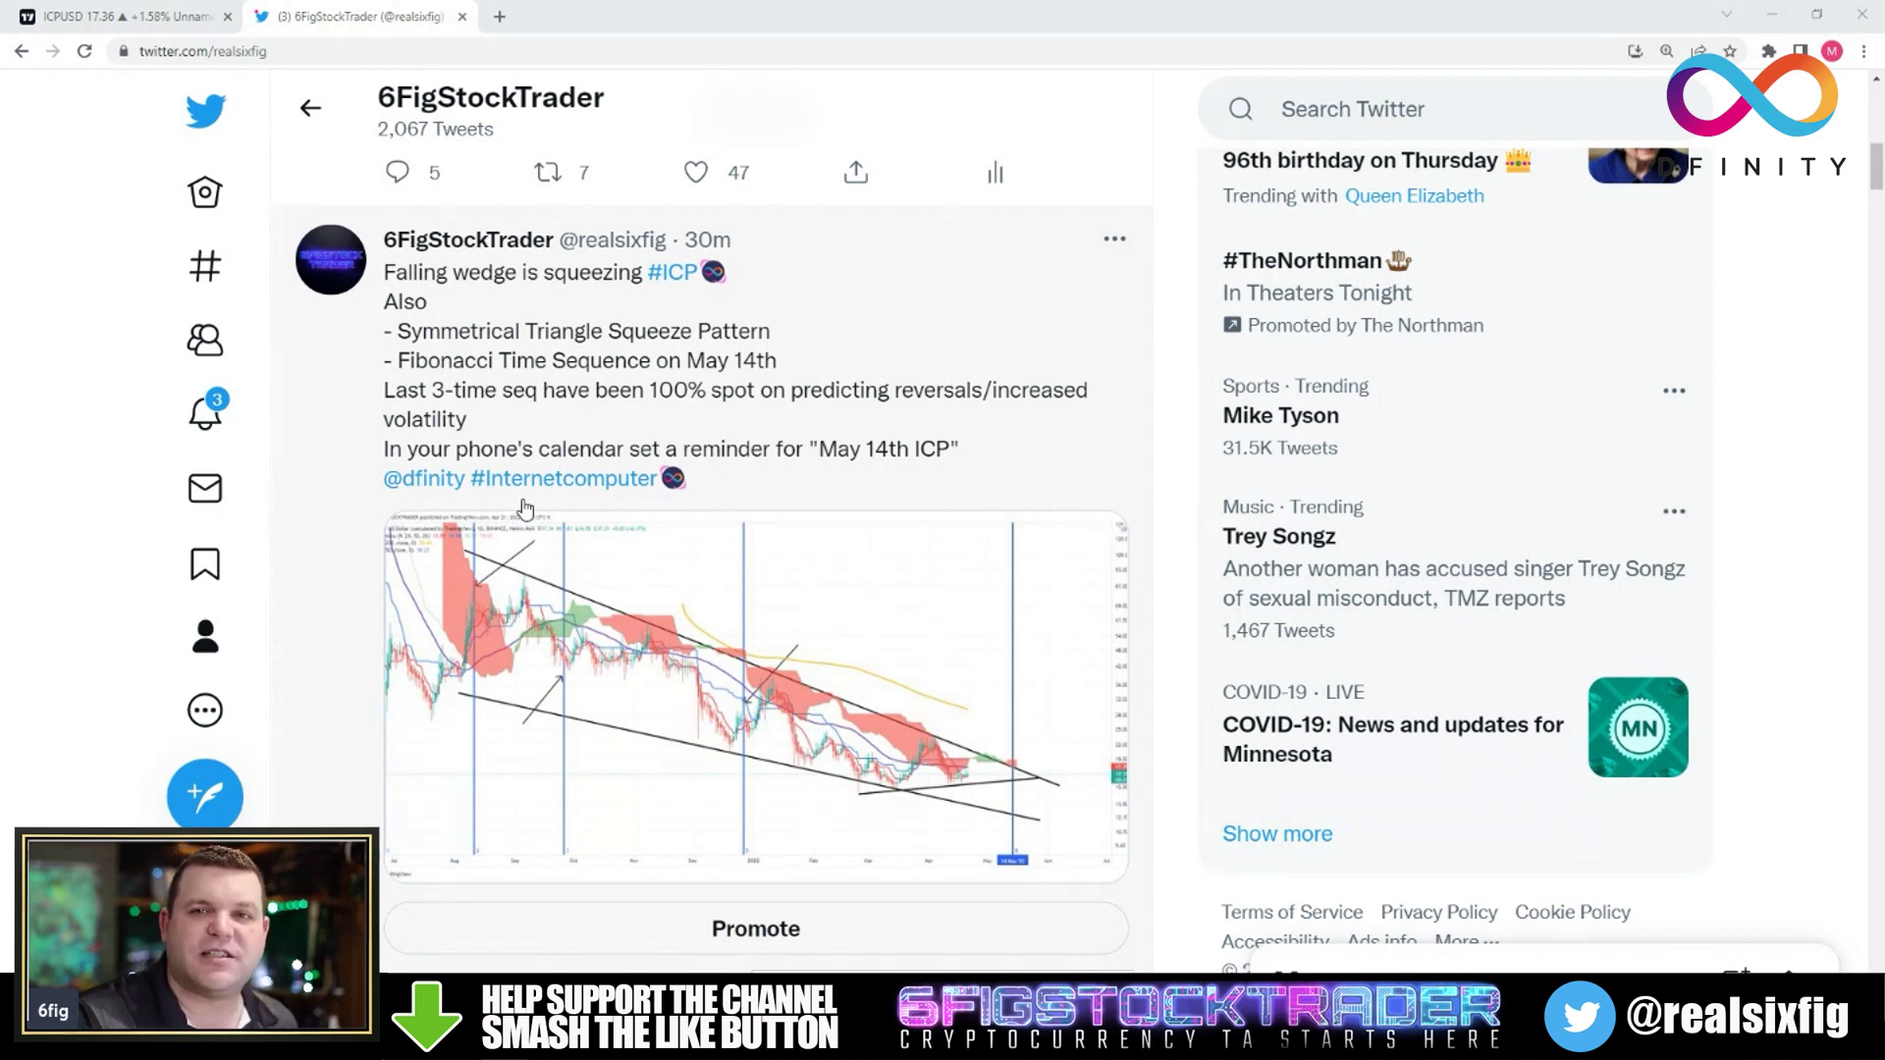
pyautogui.click(122, 17)
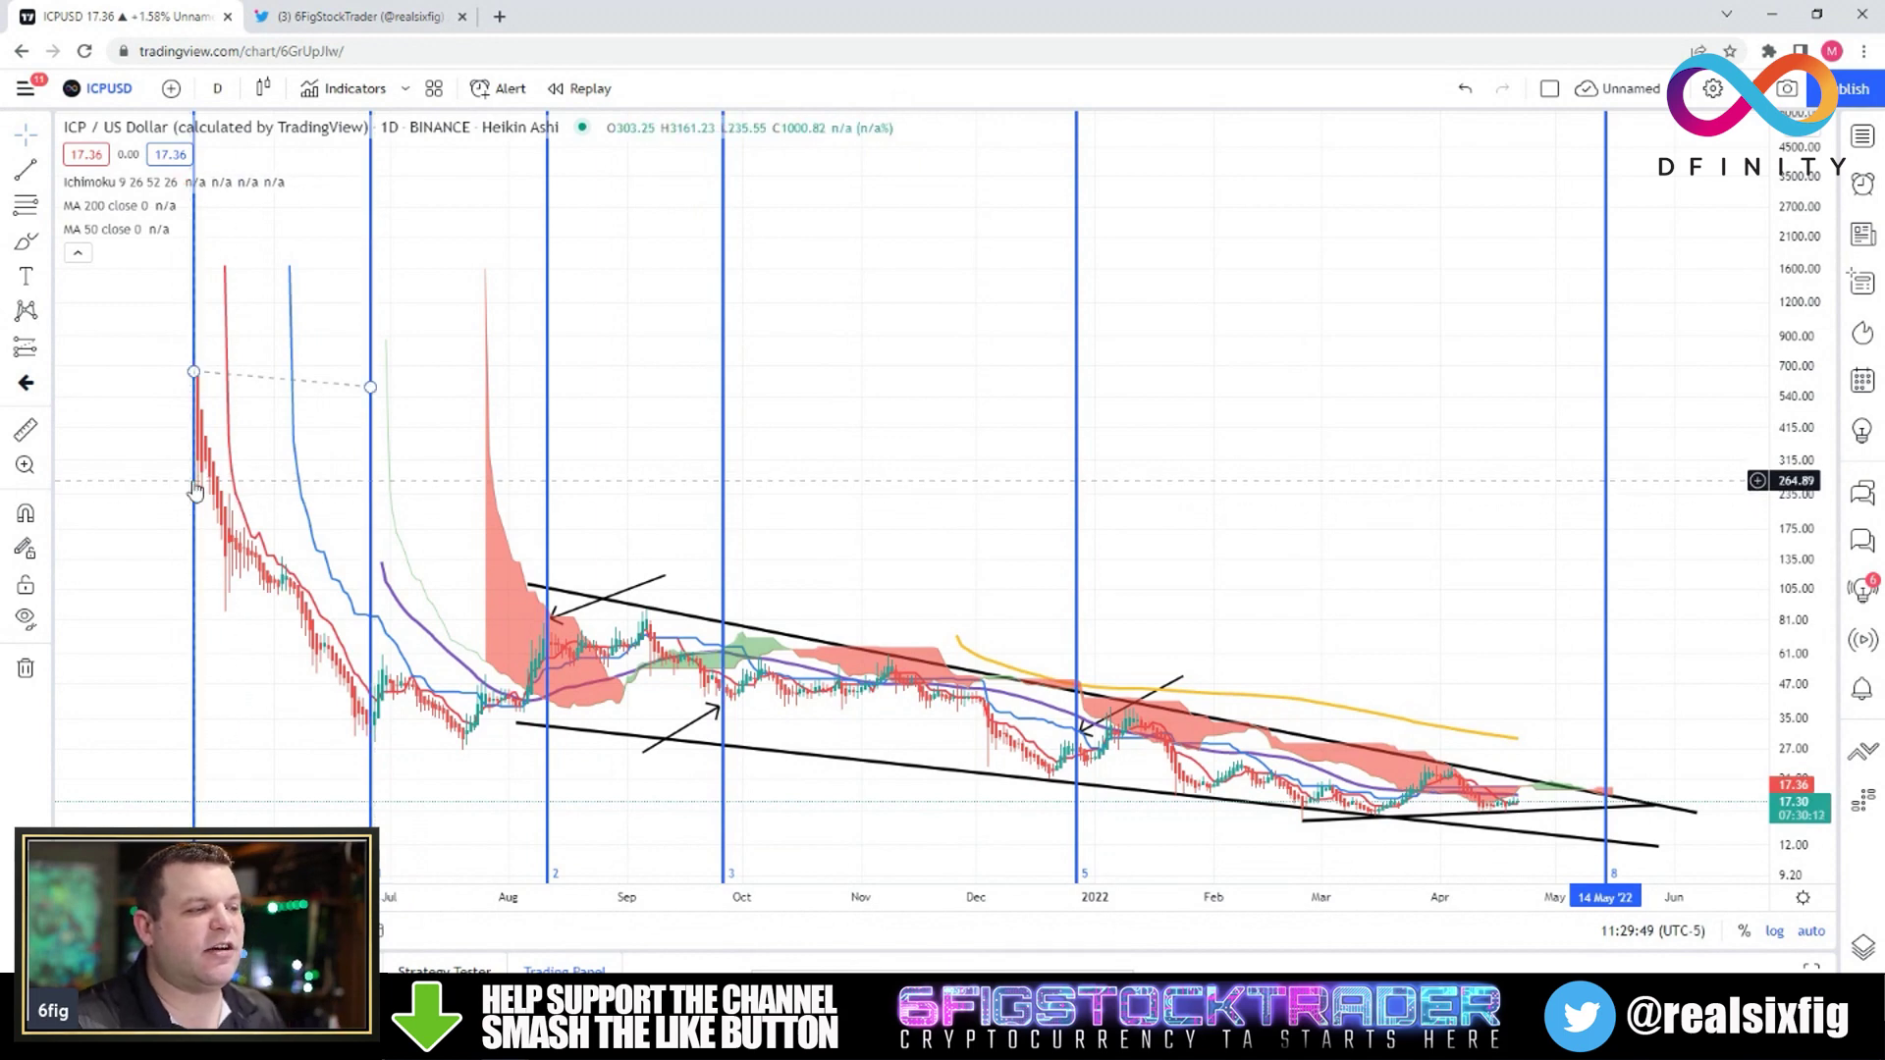
# Shift the Fibonacci time zone's first anchor to a later candle and return it to the chart's first candle
pyautogui.moveTo(193, 371); pyautogui.dragTo(248, 354)
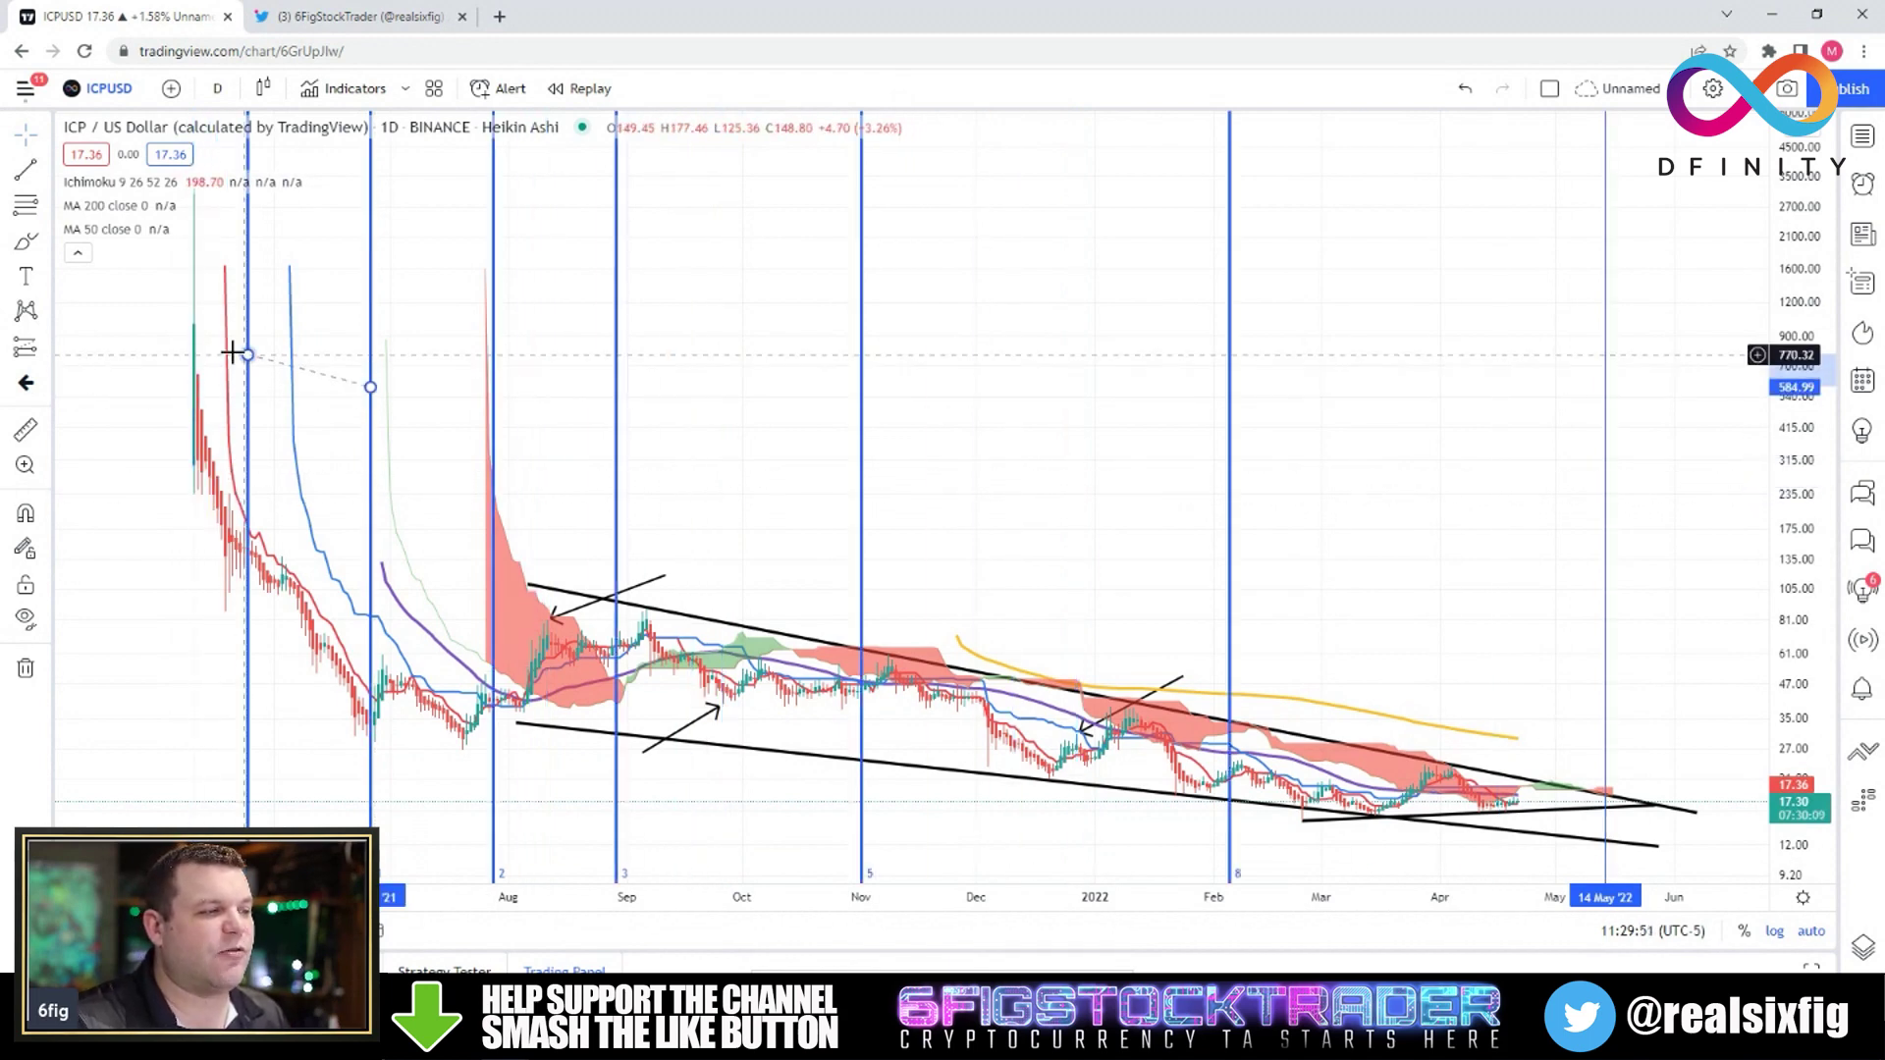
pyautogui.moveTo(370, 387)
pyautogui.mouseDown()
pyautogui.moveTo(336, 408)
pyautogui.moveTo(370, 409)
pyautogui.mouseUp()
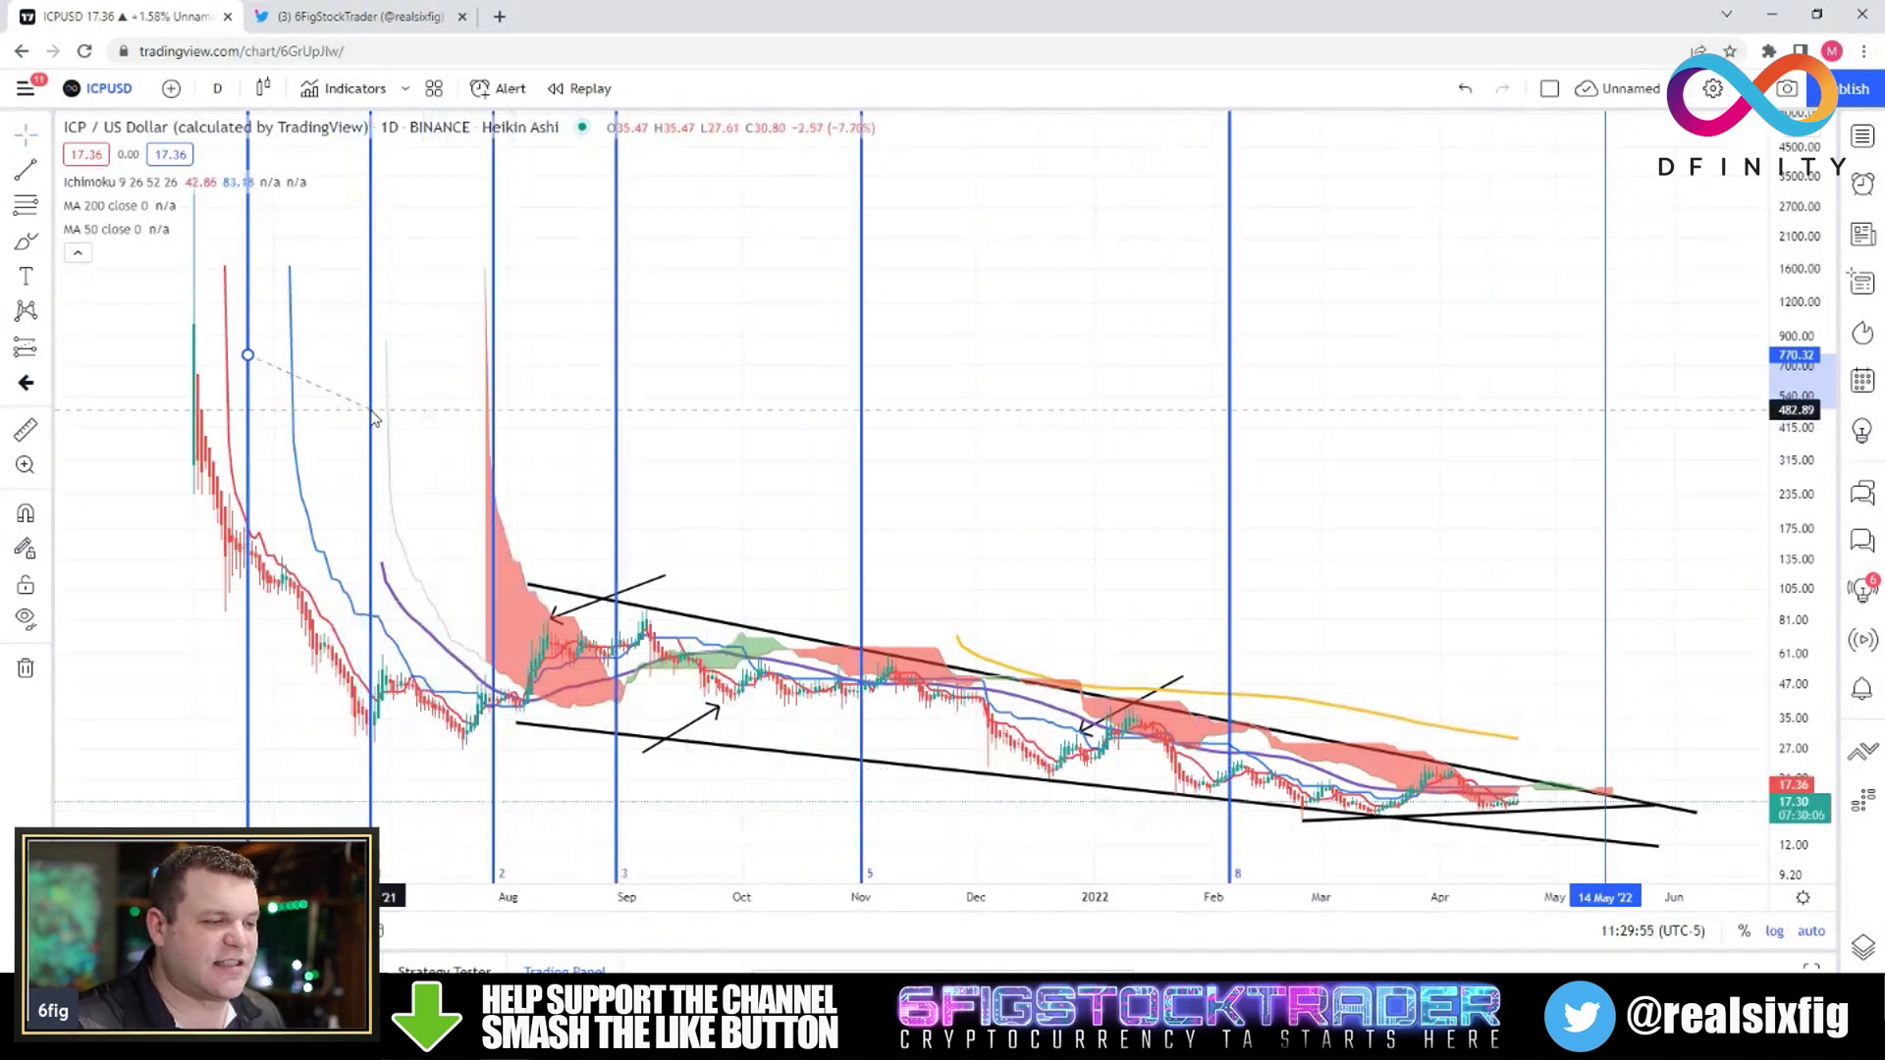
pyautogui.moveTo(248, 354); pyautogui.dragTo(193, 370)
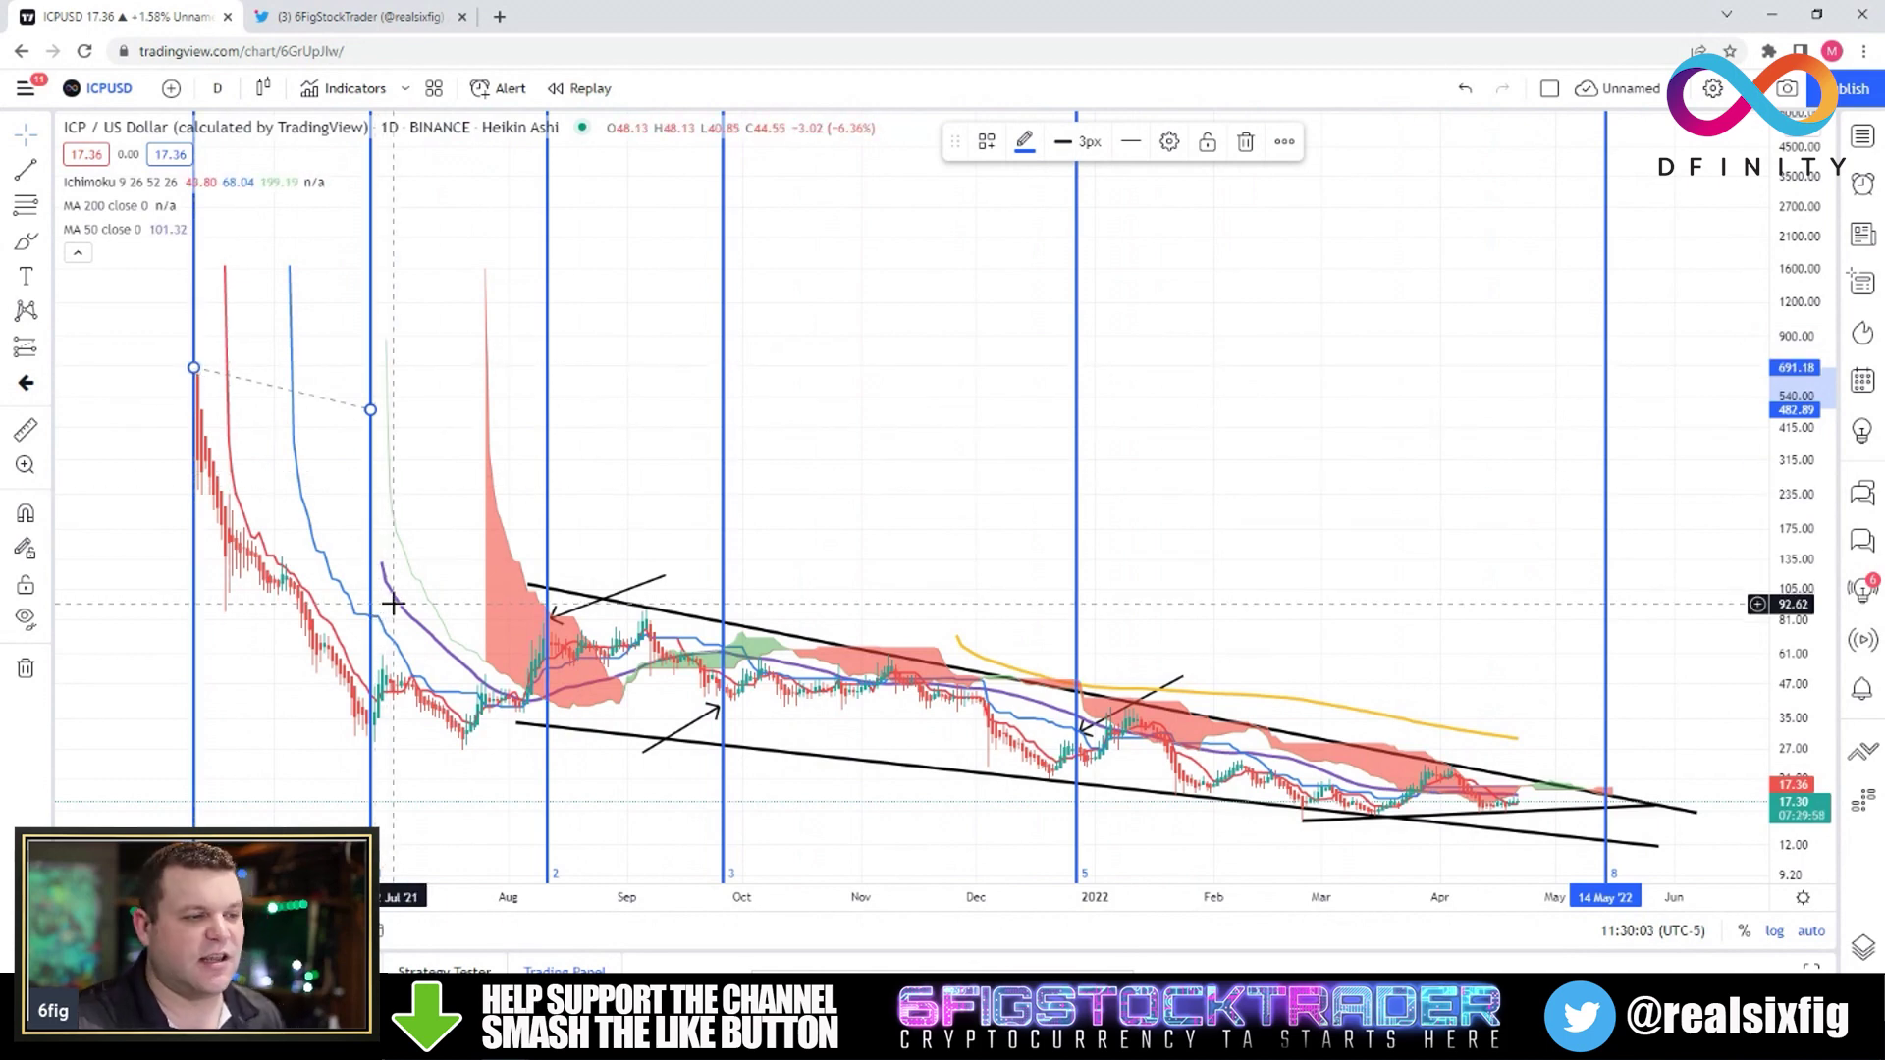
# Examine the price action where Fibonacci time lines 2, 3 and 5 cross the daily ICP chart
pyautogui.moveTo(593, 508); pyautogui.dragTo(886, 724)
pyautogui.scroll(4, 727, 783)
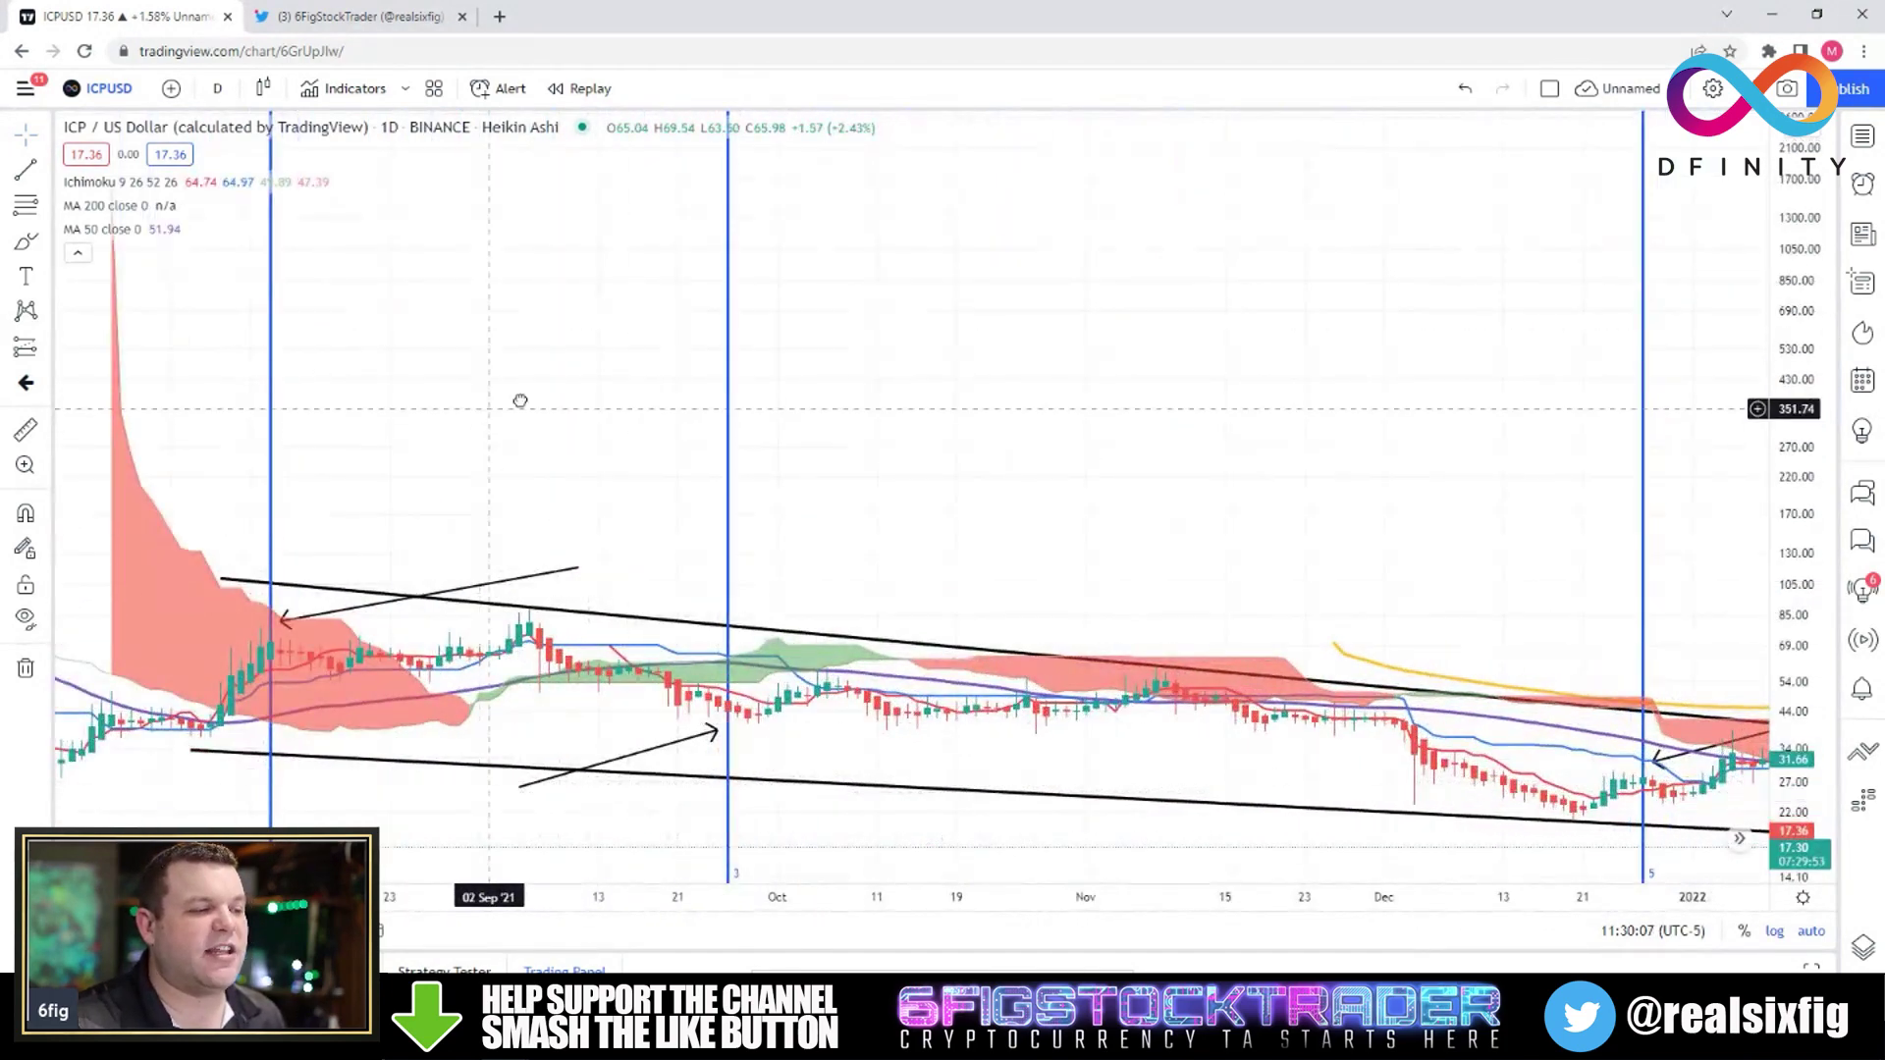
pyautogui.moveTo(518, 400); pyautogui.dragTo(993, 442)
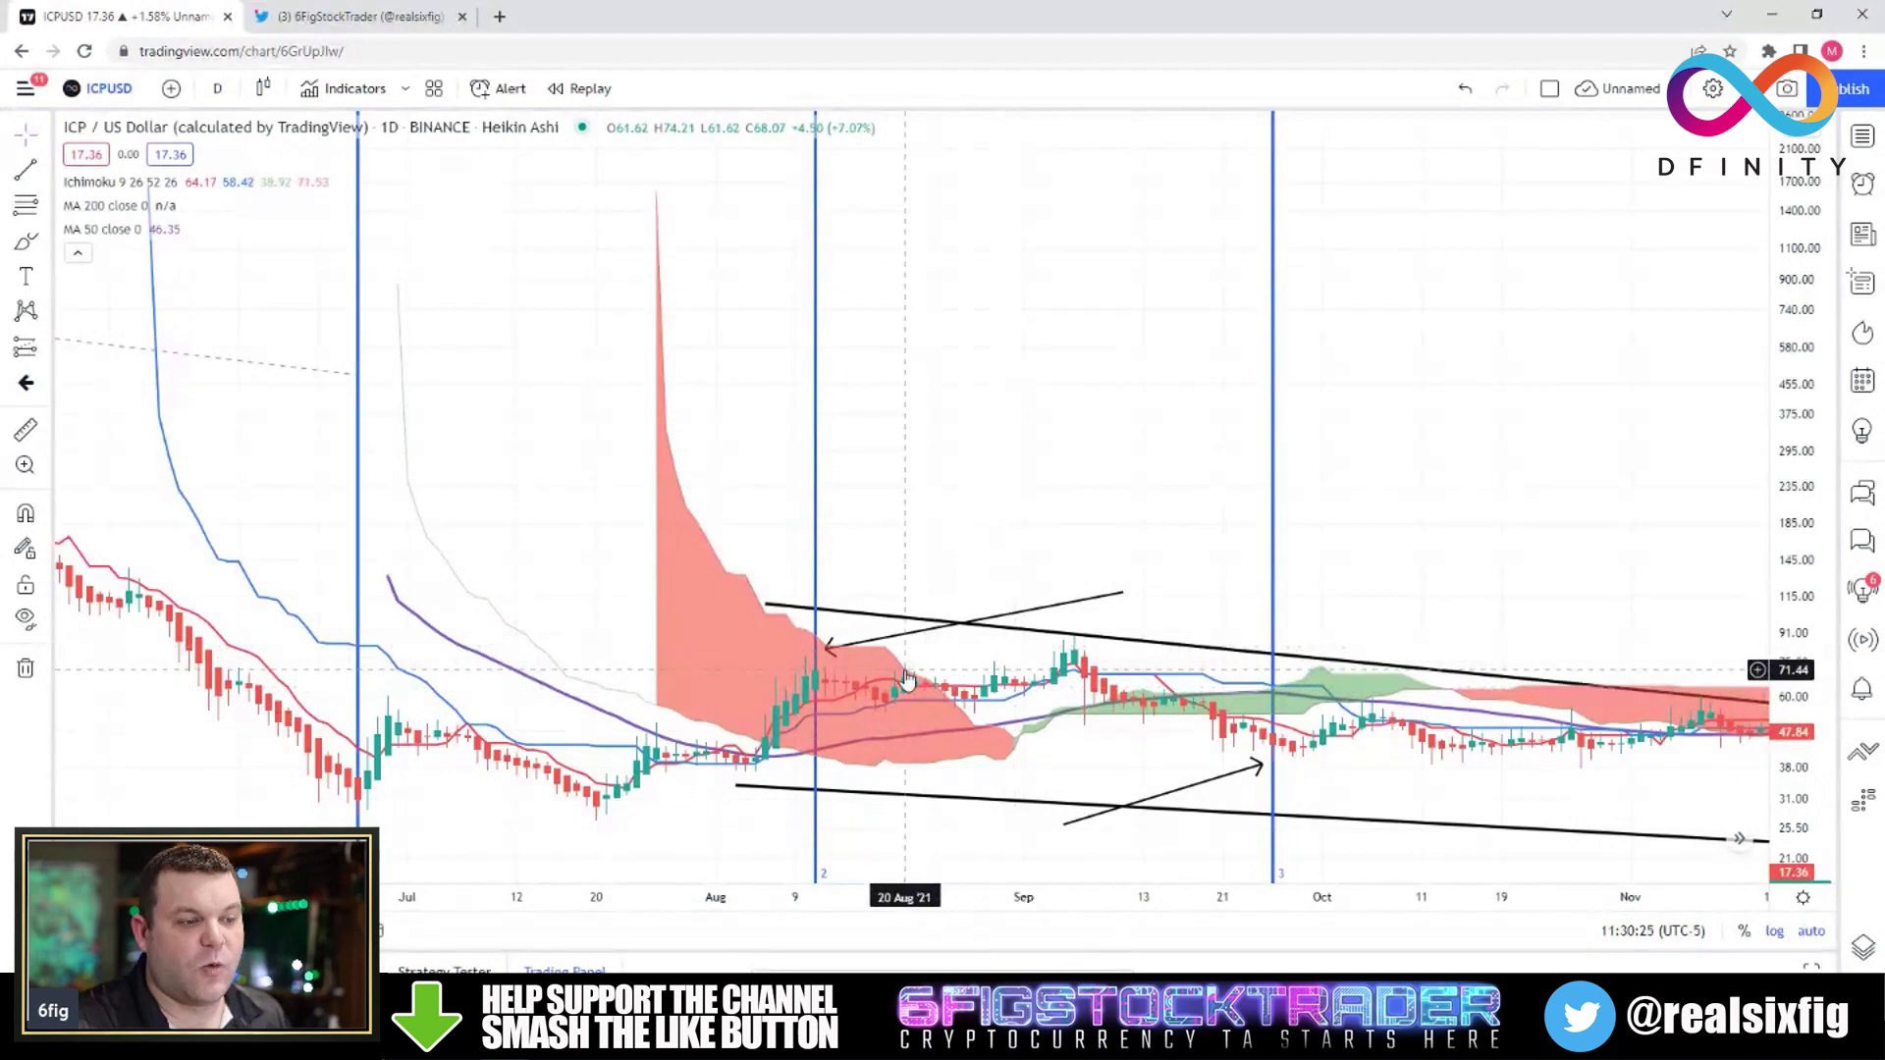
pyautogui.scroll(3, 723, 656)
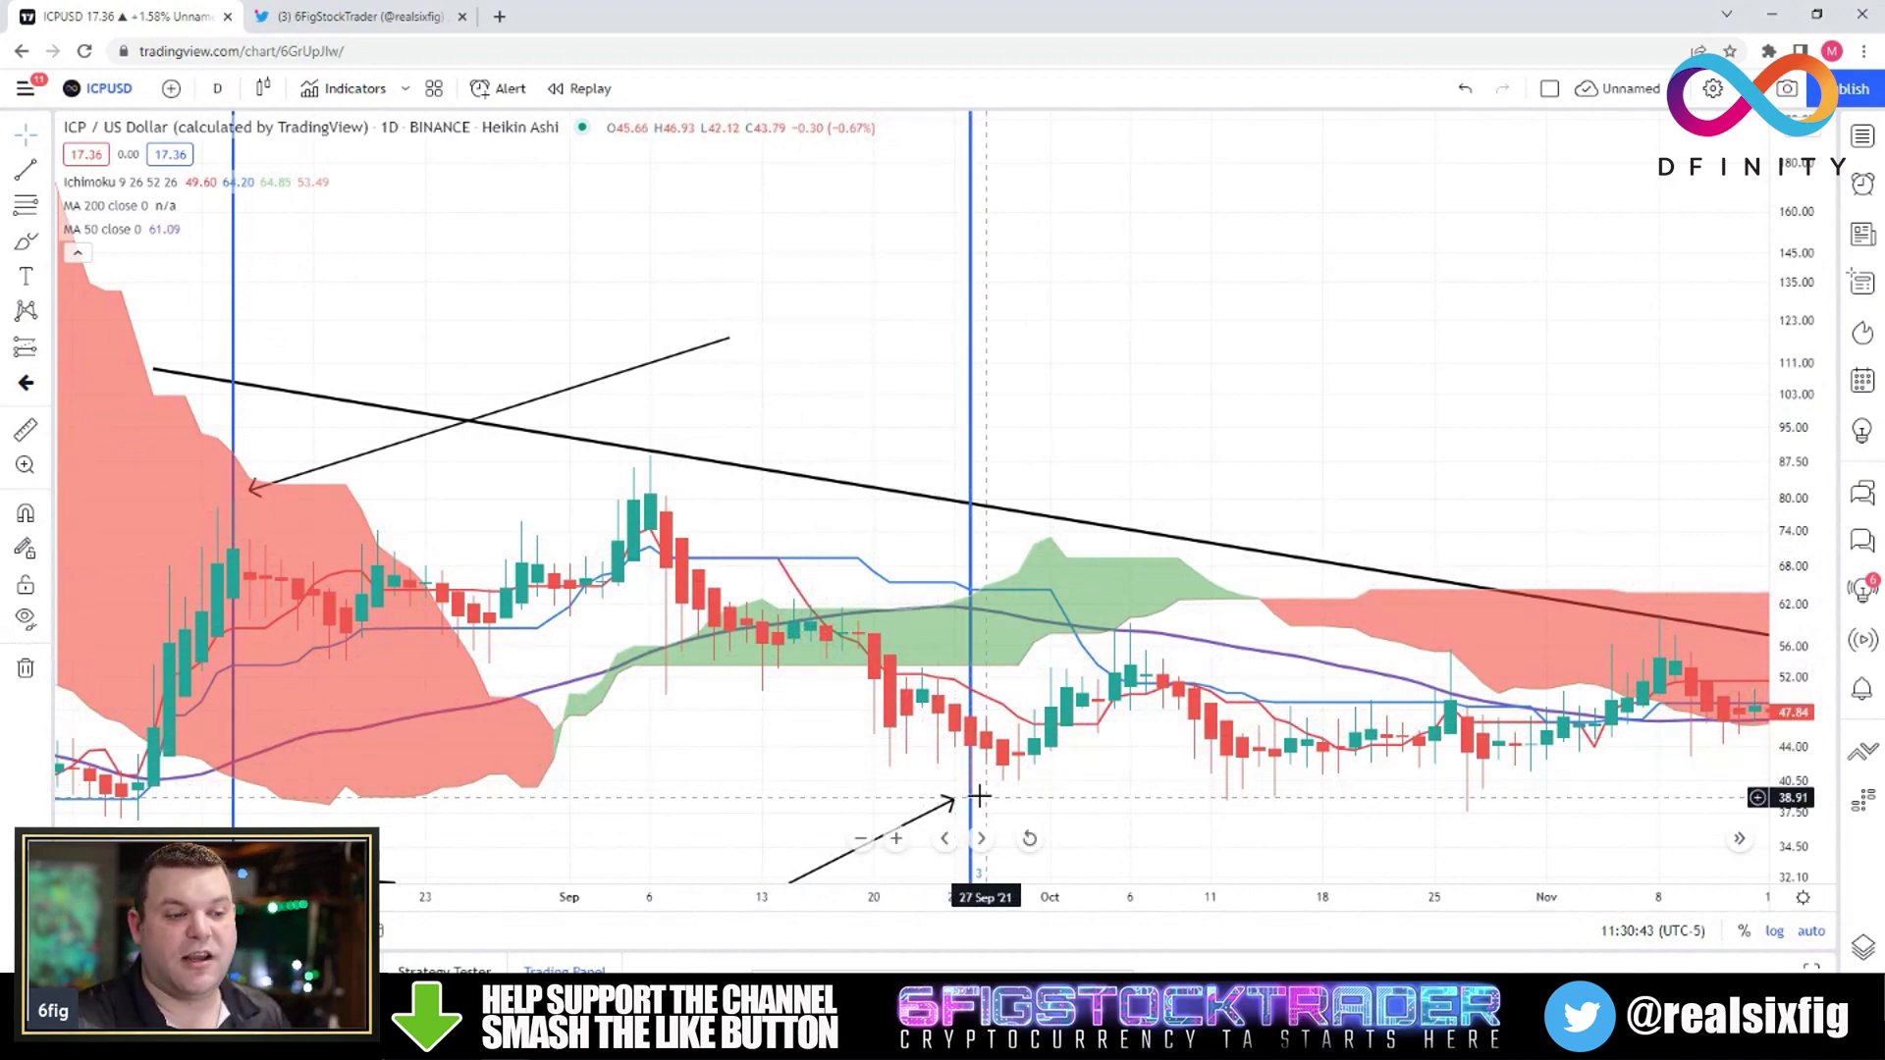
pyautogui.moveTo(1593, 874); pyautogui.dragTo(337, 500)
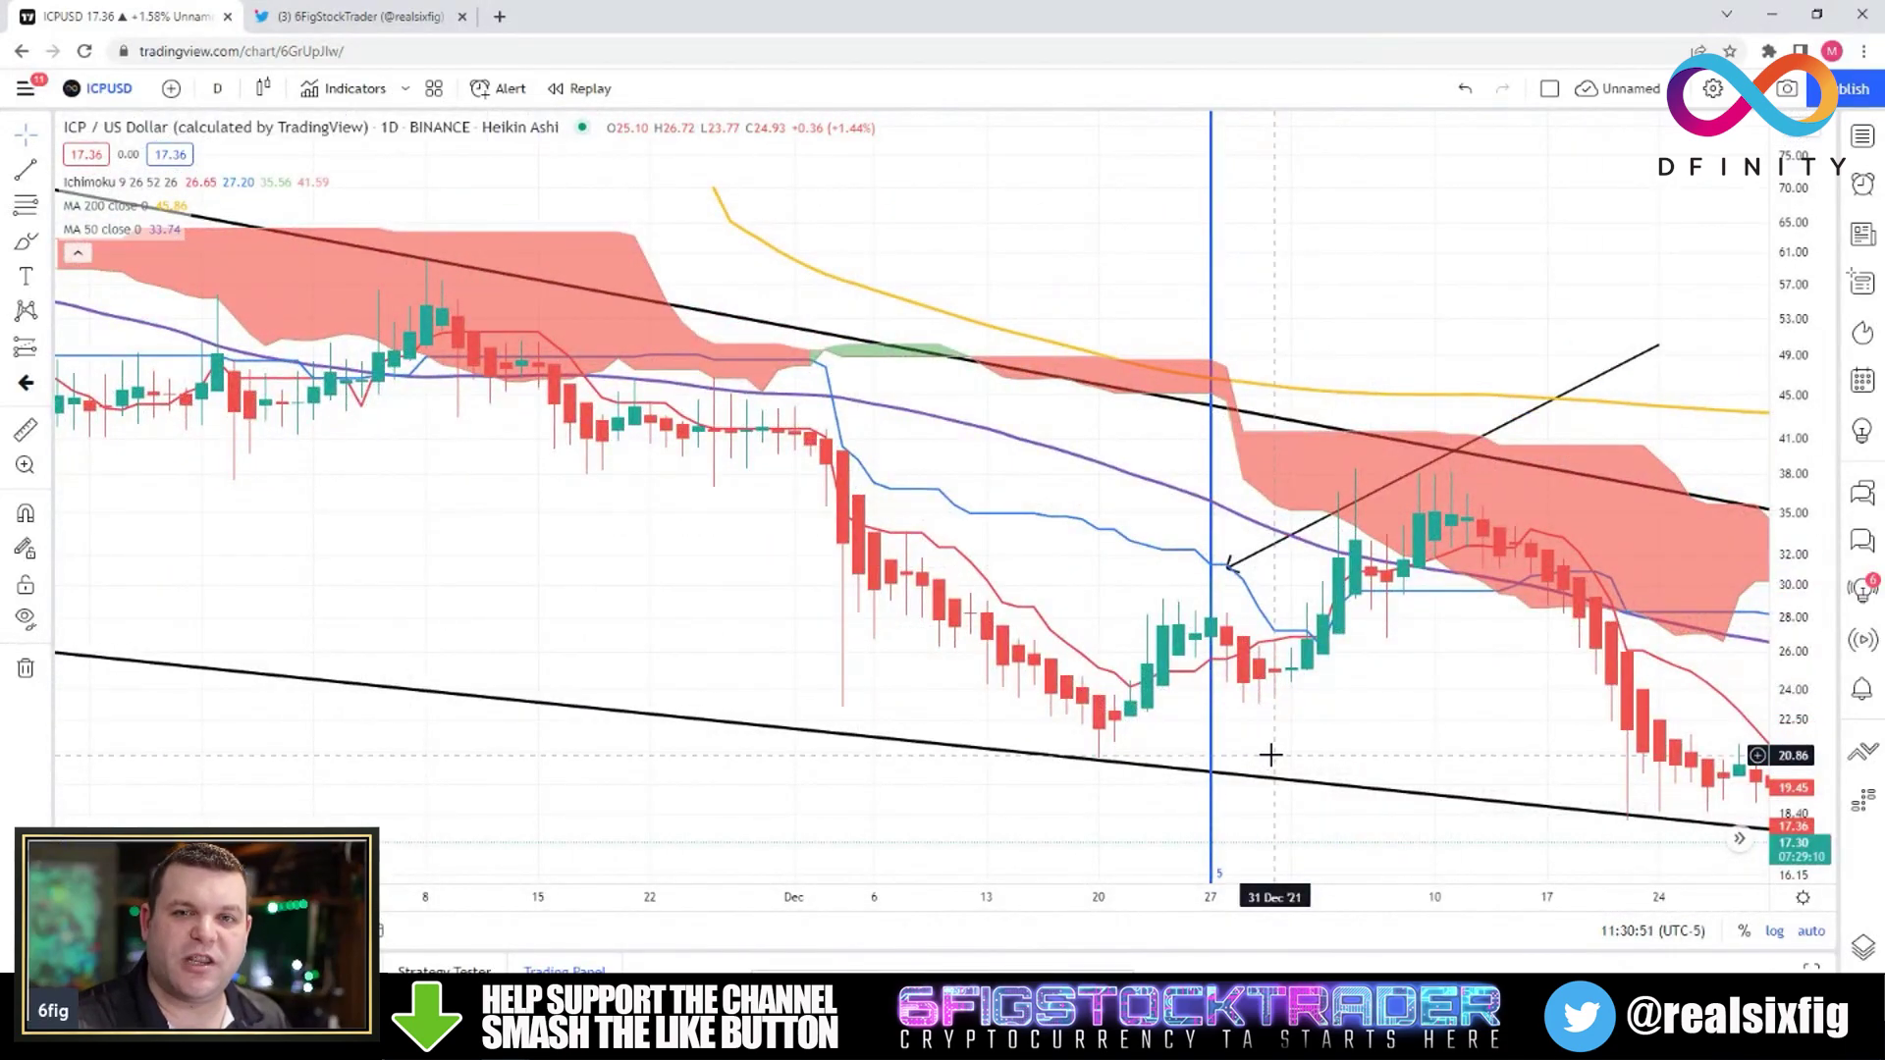
pyautogui.scroll(3, 864, 690)
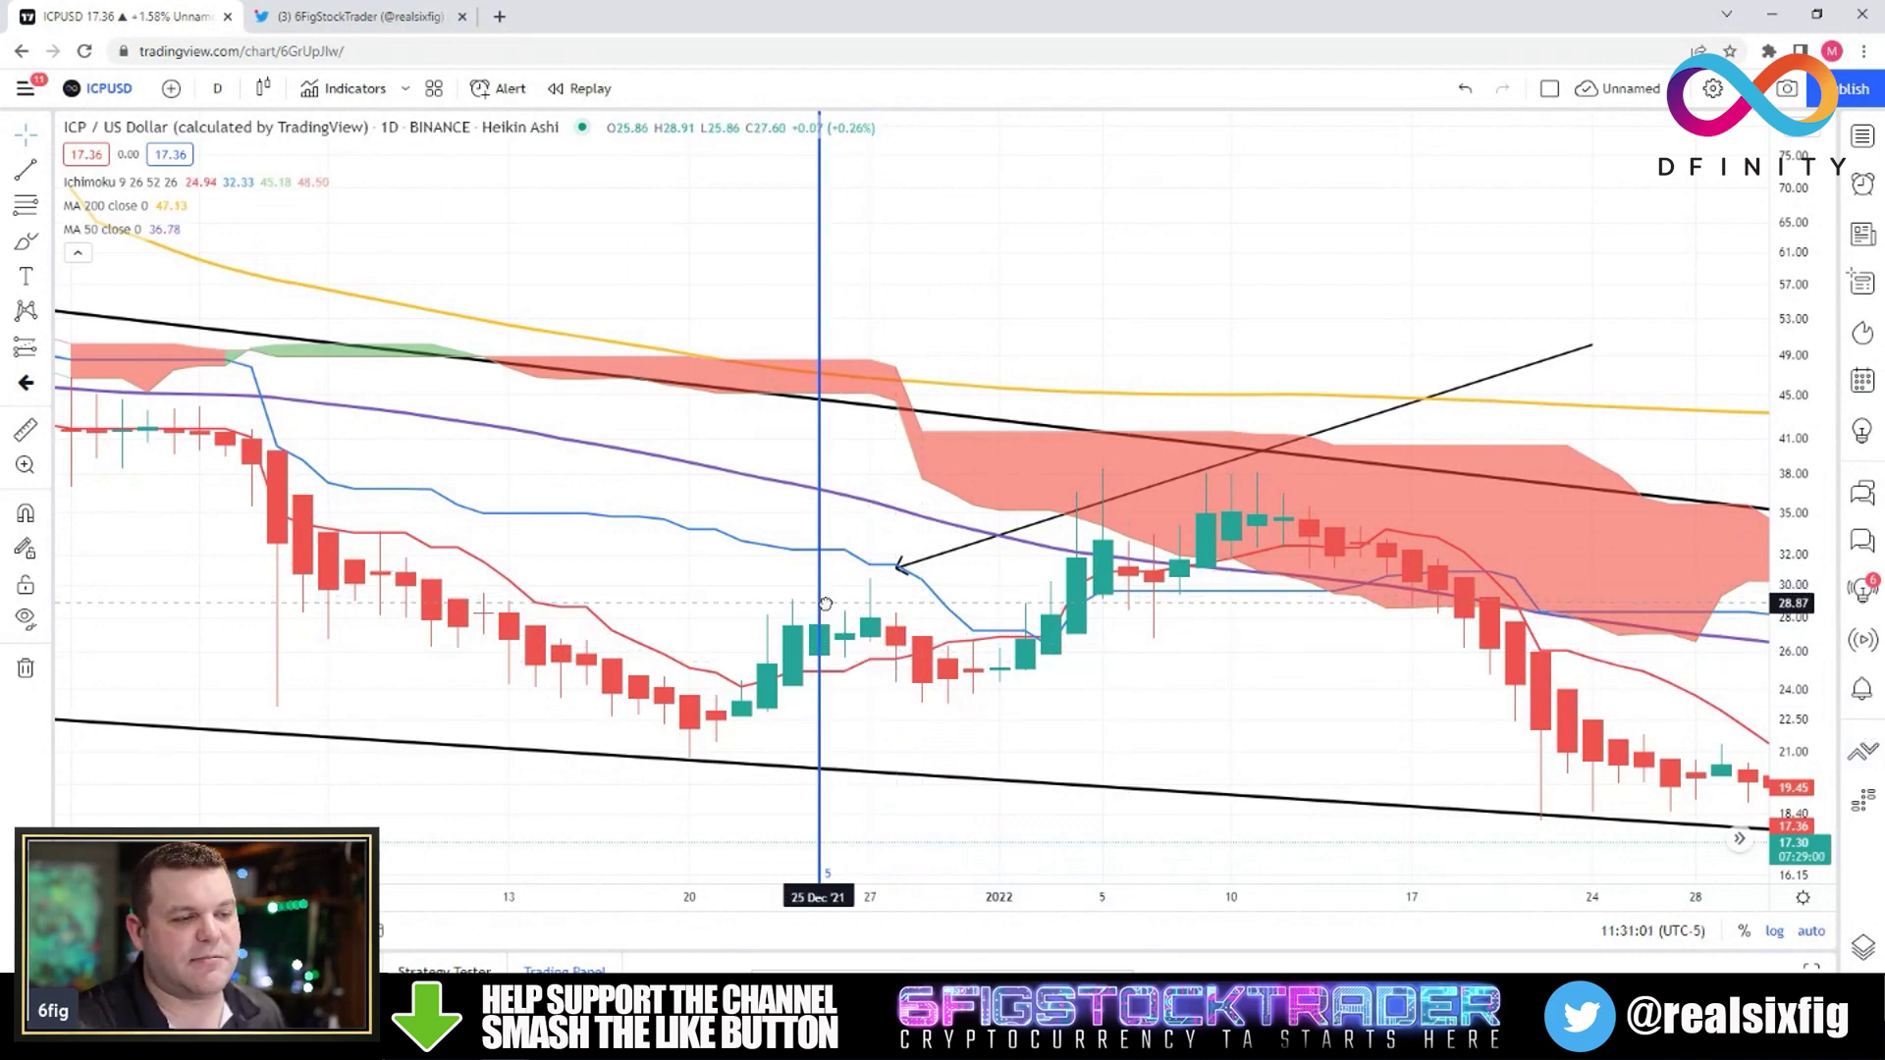
pyautogui.click(870, 604)
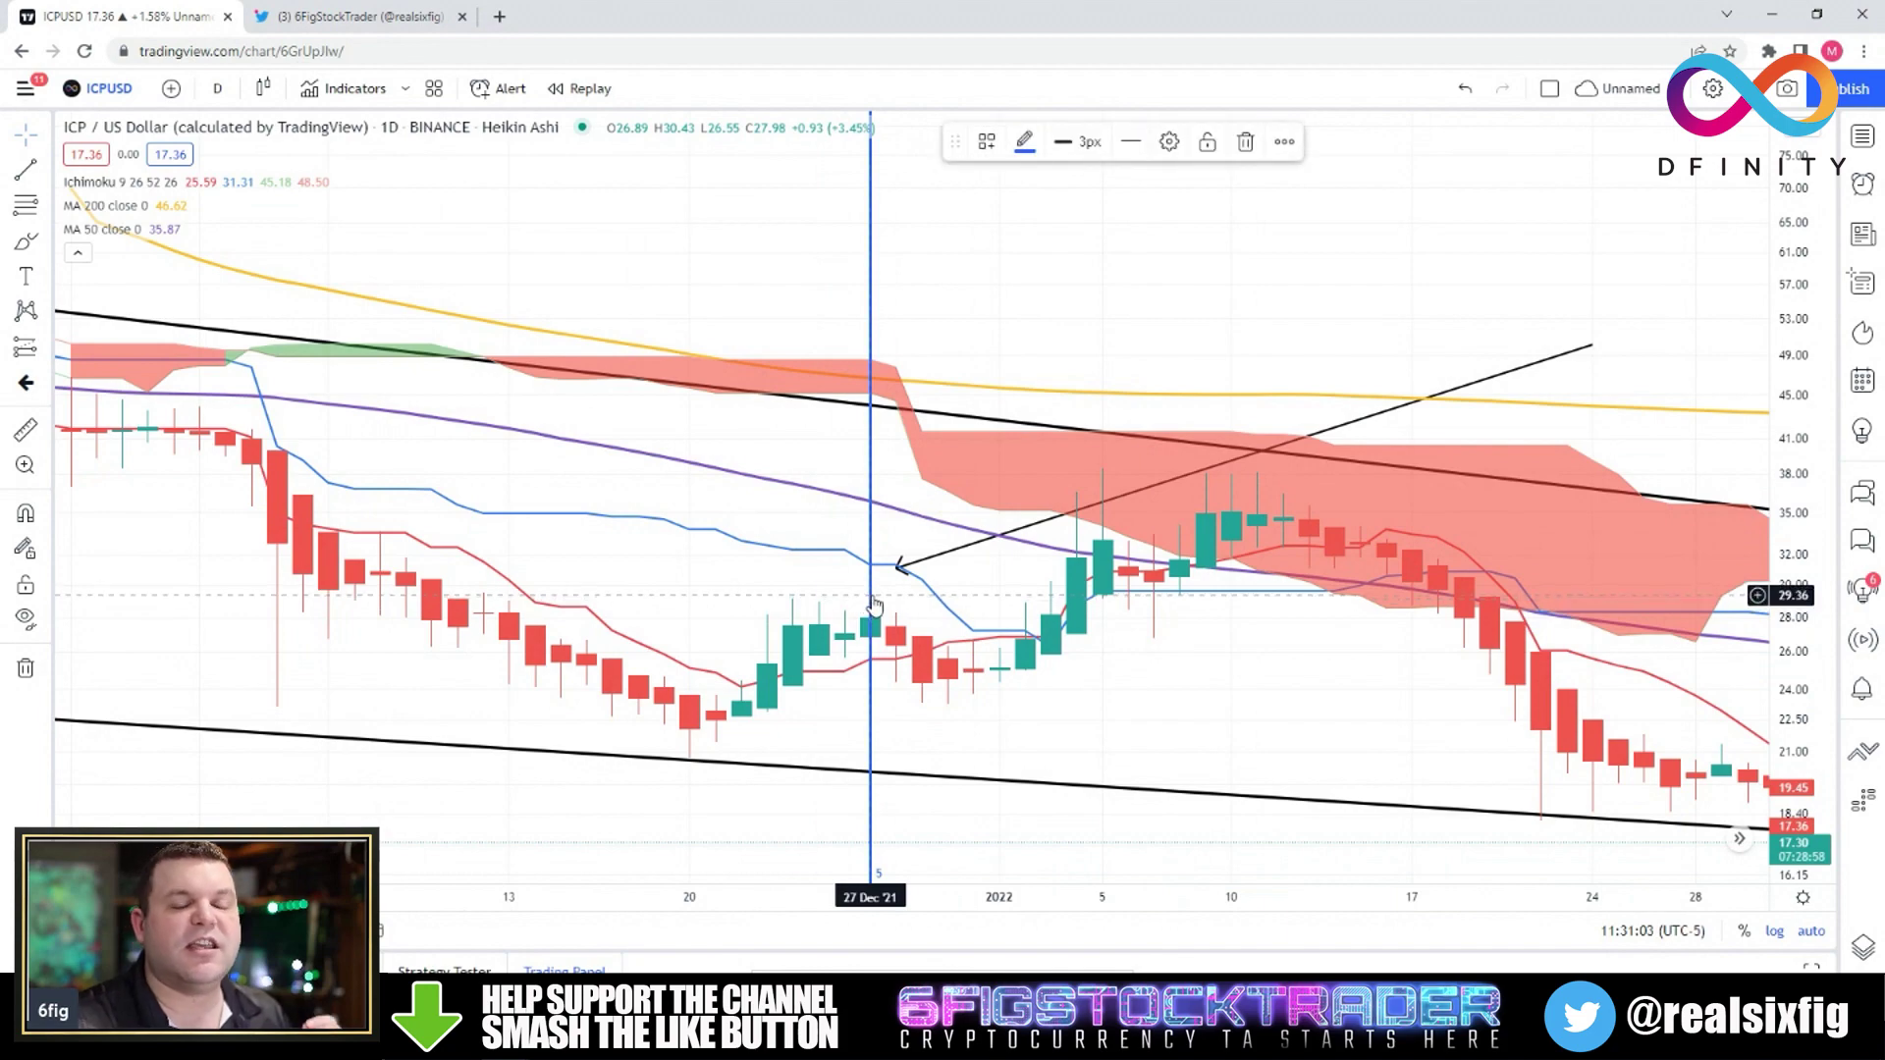
# Examine recent price action and the converging trendlines around the 14 May '22 Fibonacci time line
pyautogui.moveTo(1456, 707)
pyautogui.mouseDown()
pyautogui.moveTo(883, 652)
pyautogui.moveTo(312, 539)
pyautogui.mouseUp()
pyautogui.moveTo(1638, 564); pyautogui.dragTo(799, 463)
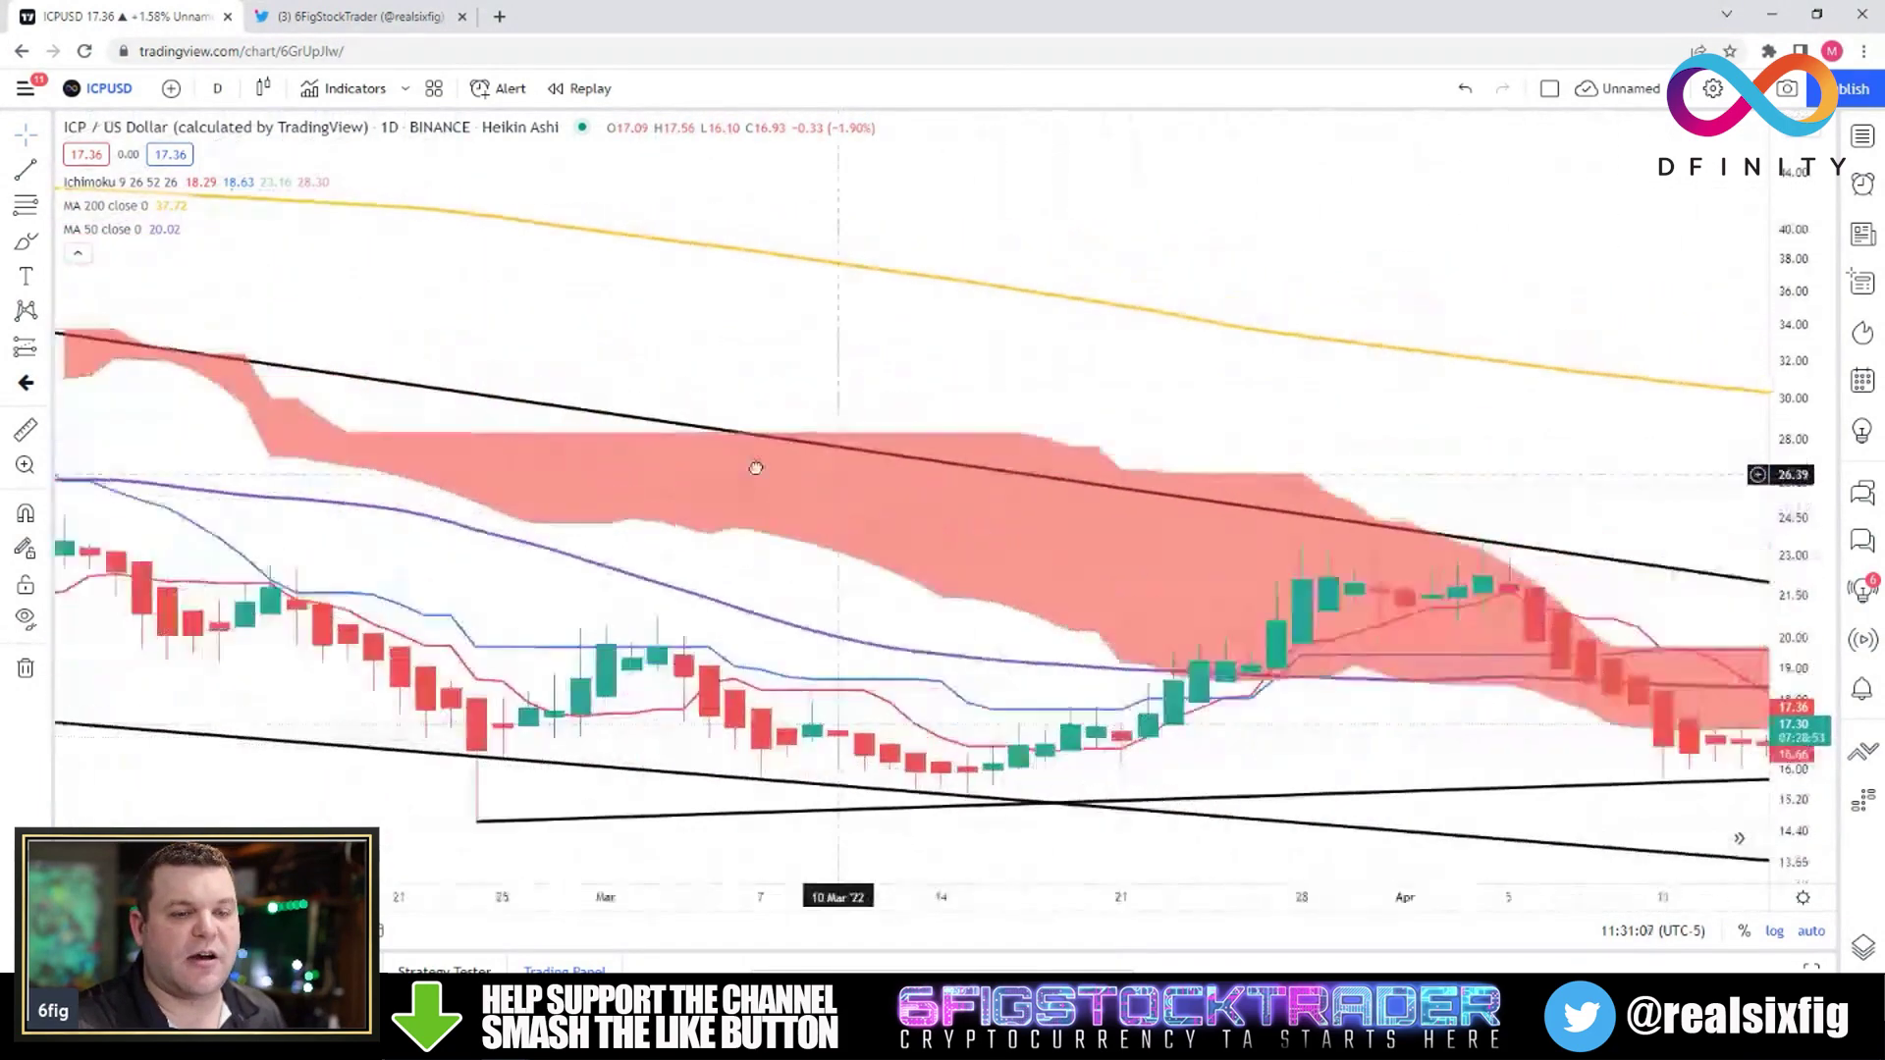
pyautogui.moveTo(1158, 454); pyautogui.dragTo(859, 414)
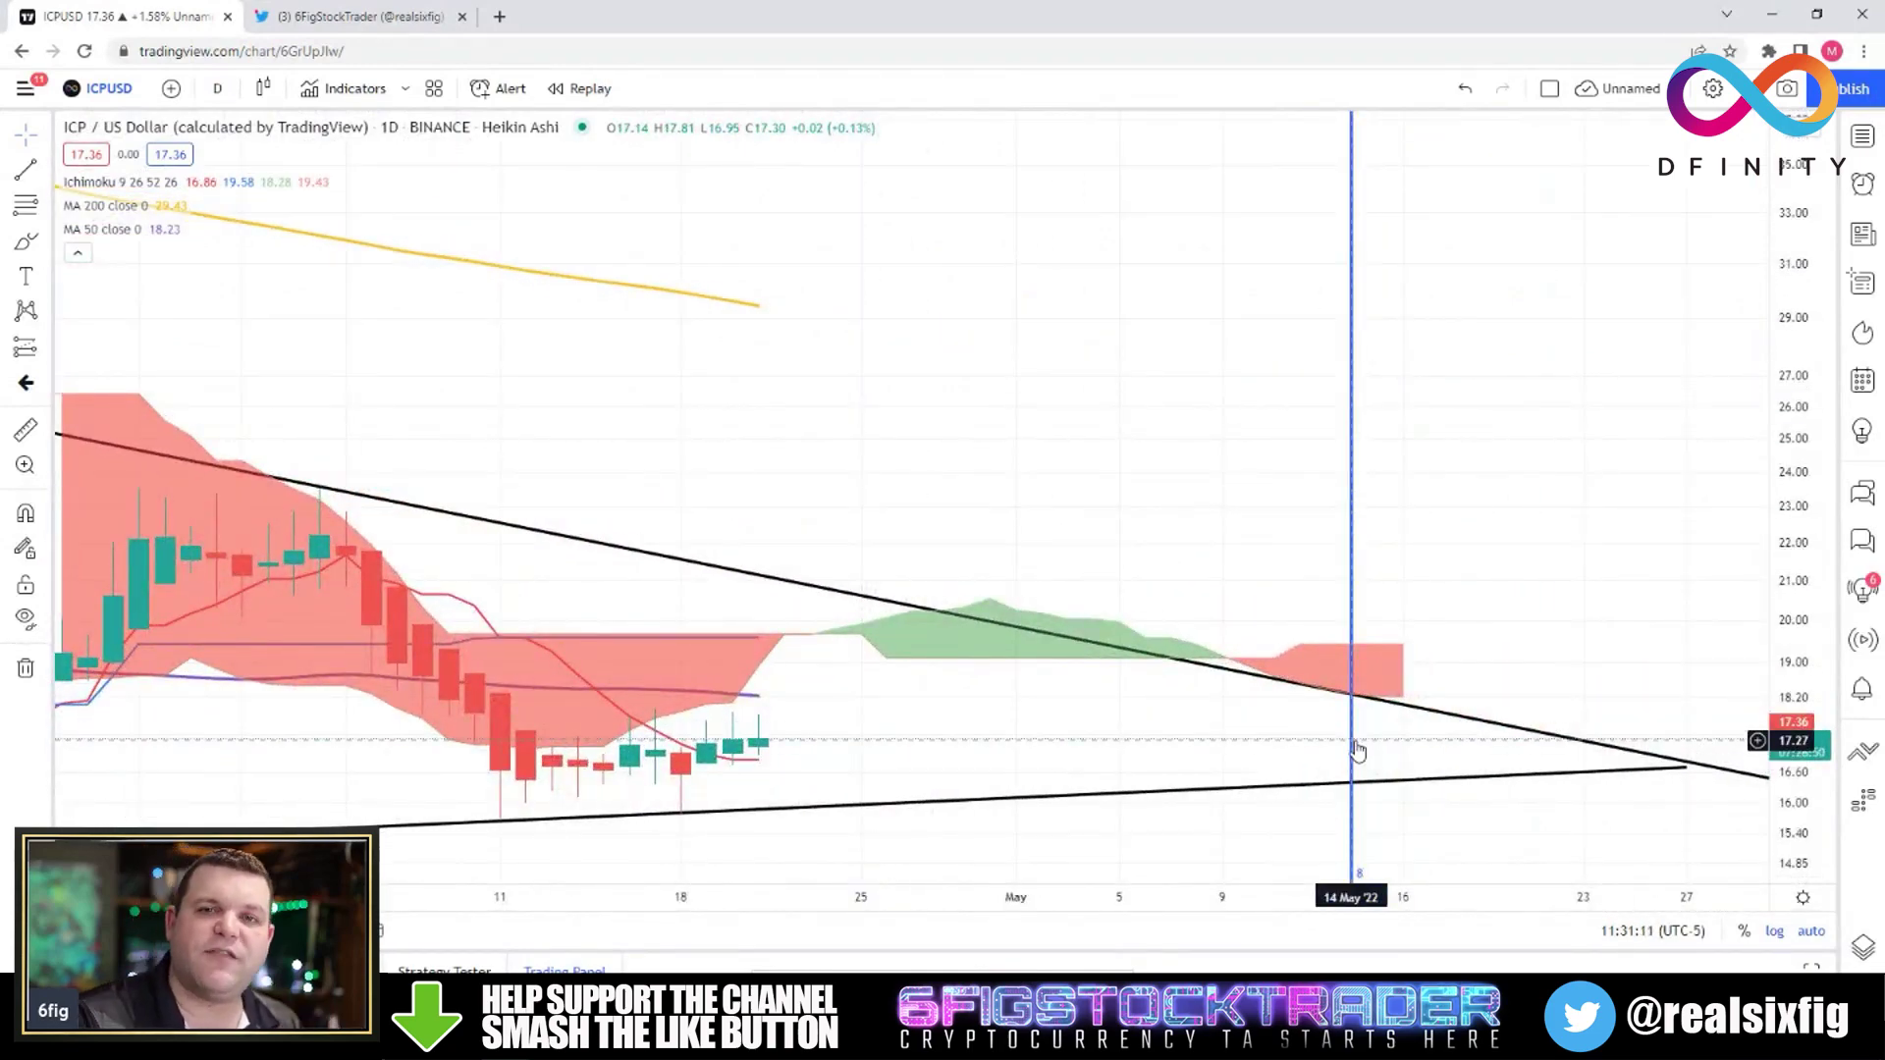
pyautogui.scroll(-5, 1359, 741)
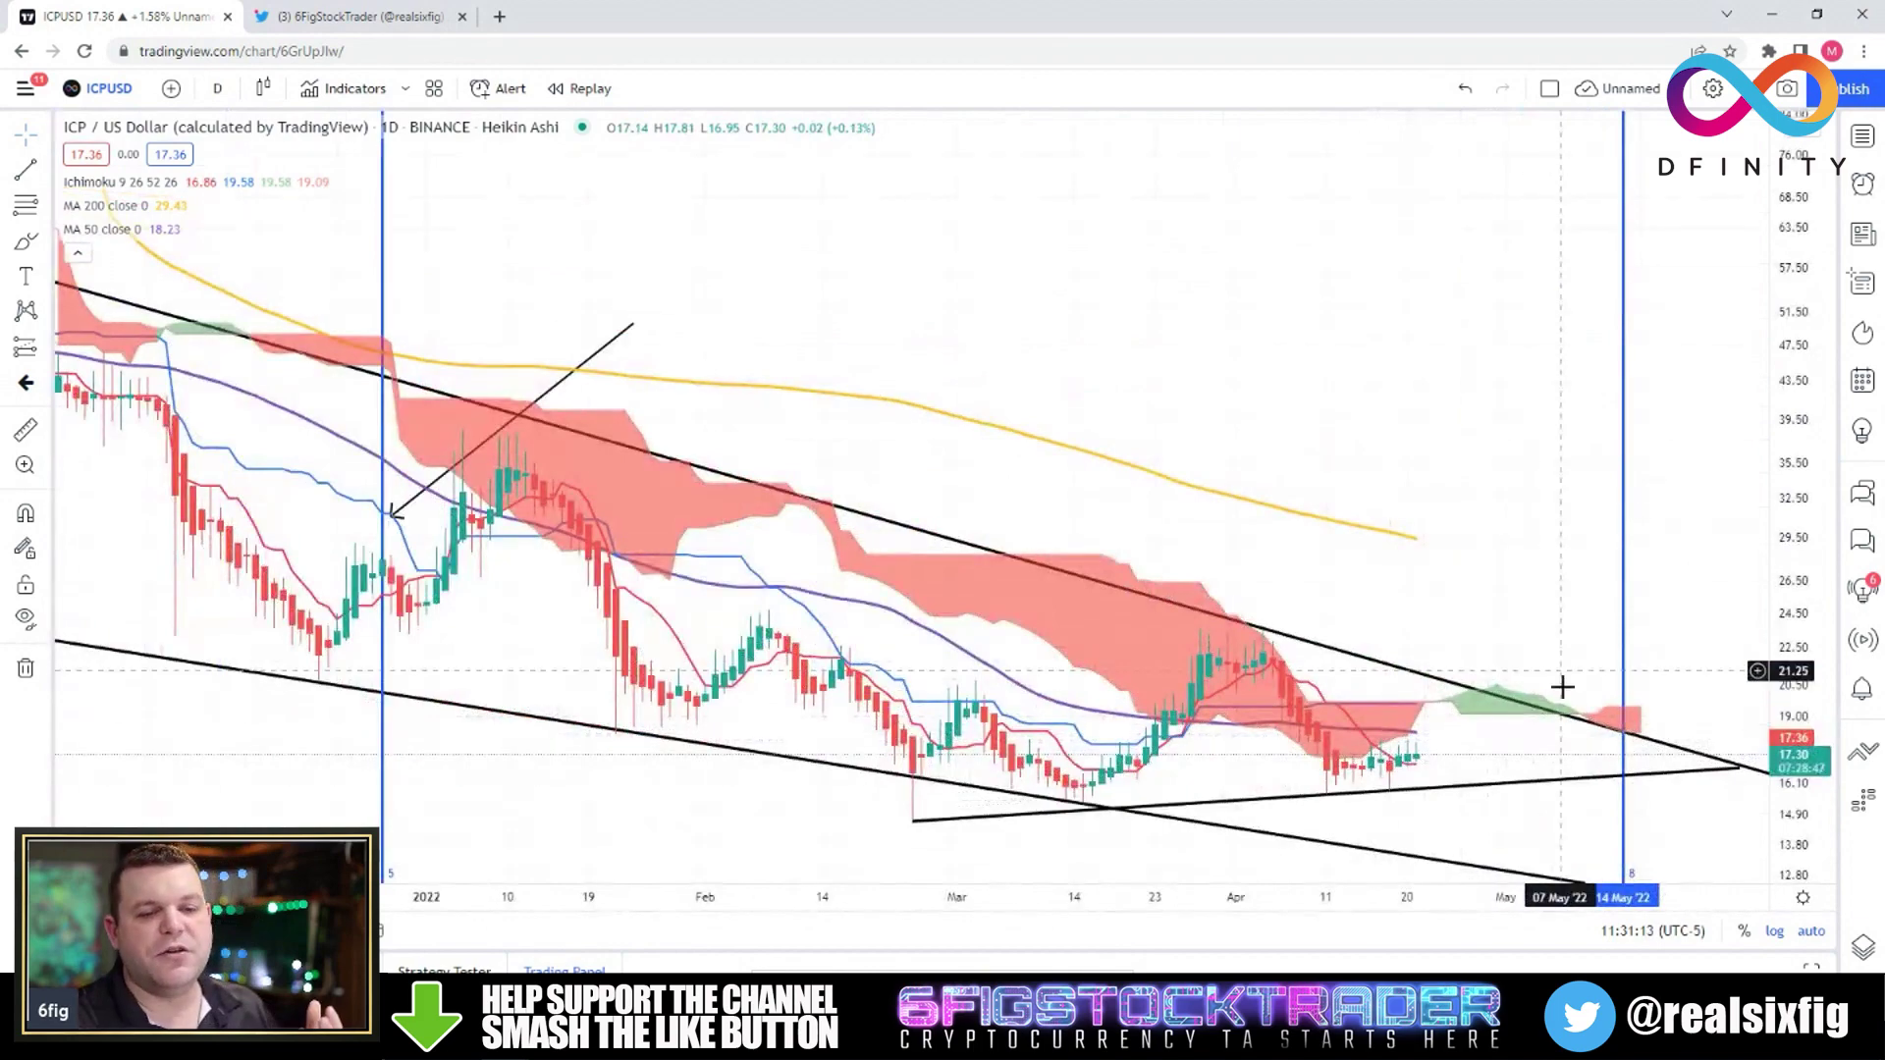
pyautogui.moveTo(1453, 413); pyautogui.dragTo(1260, 324)
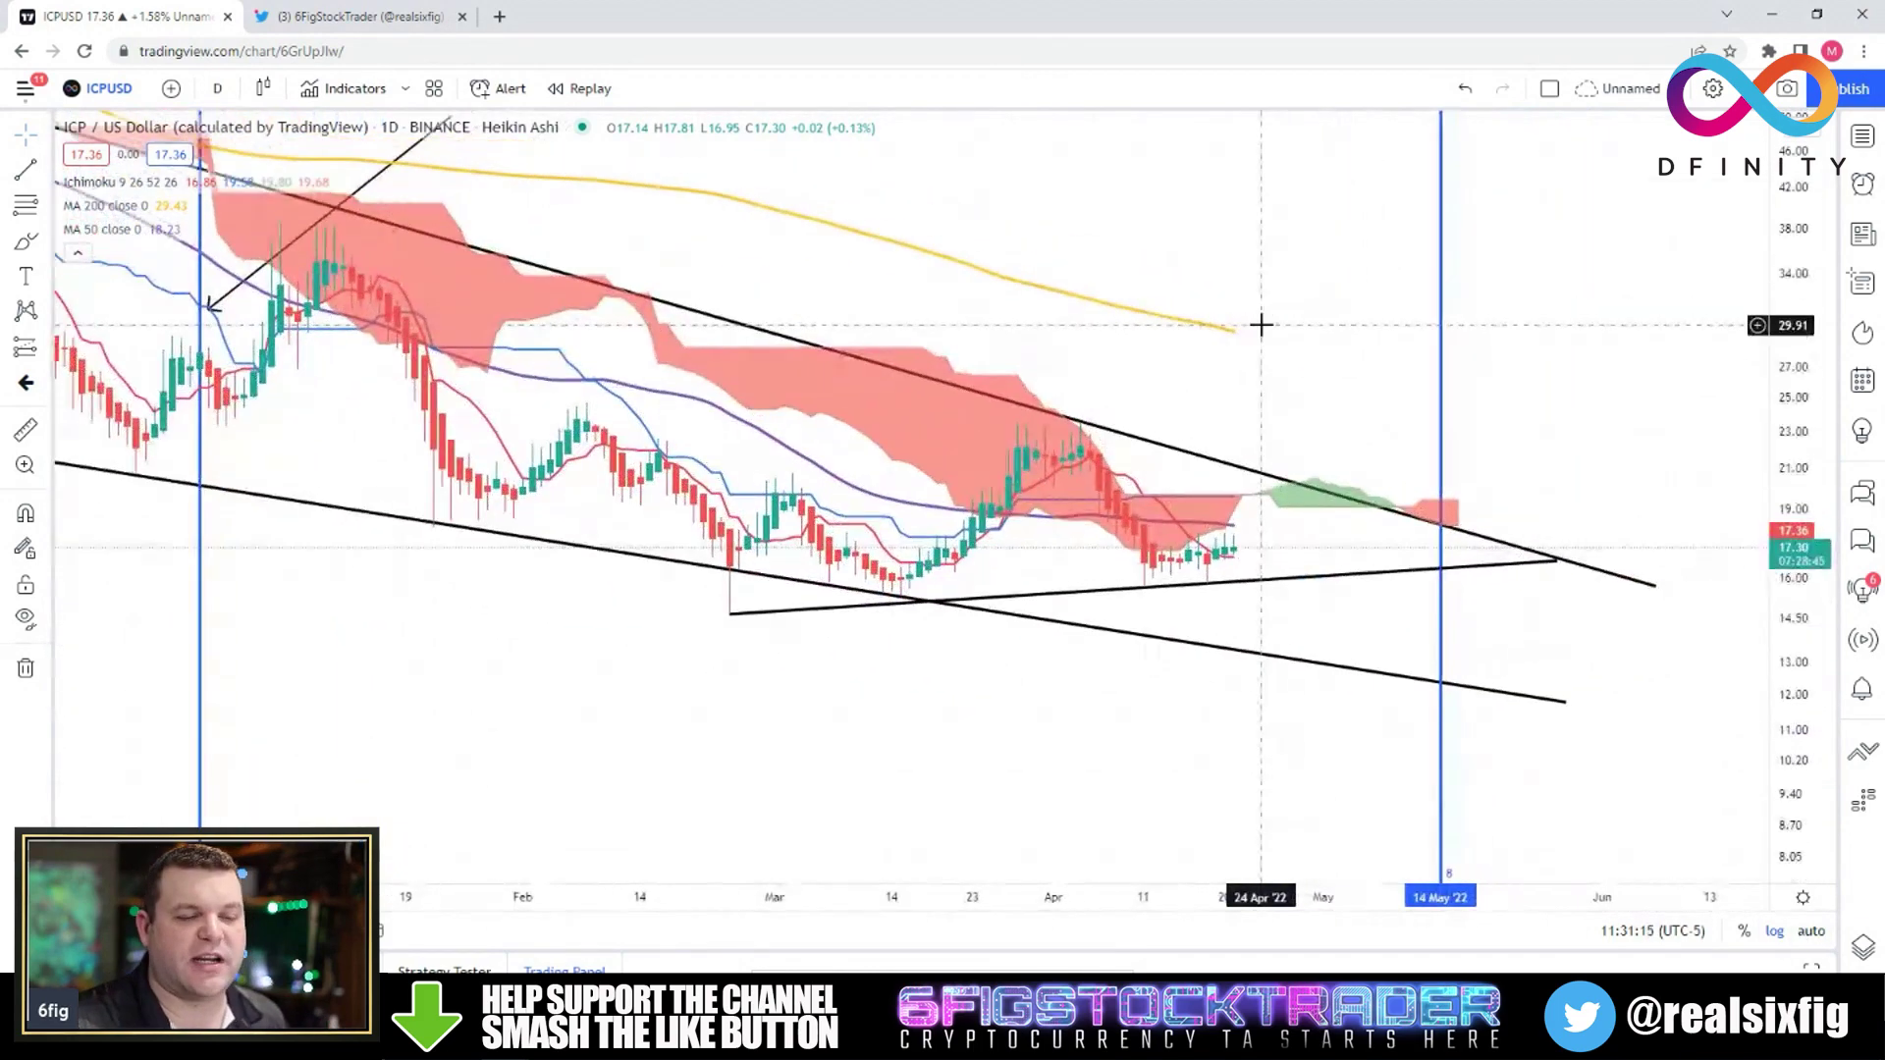
pyautogui.scroll(2, 1093, 685)
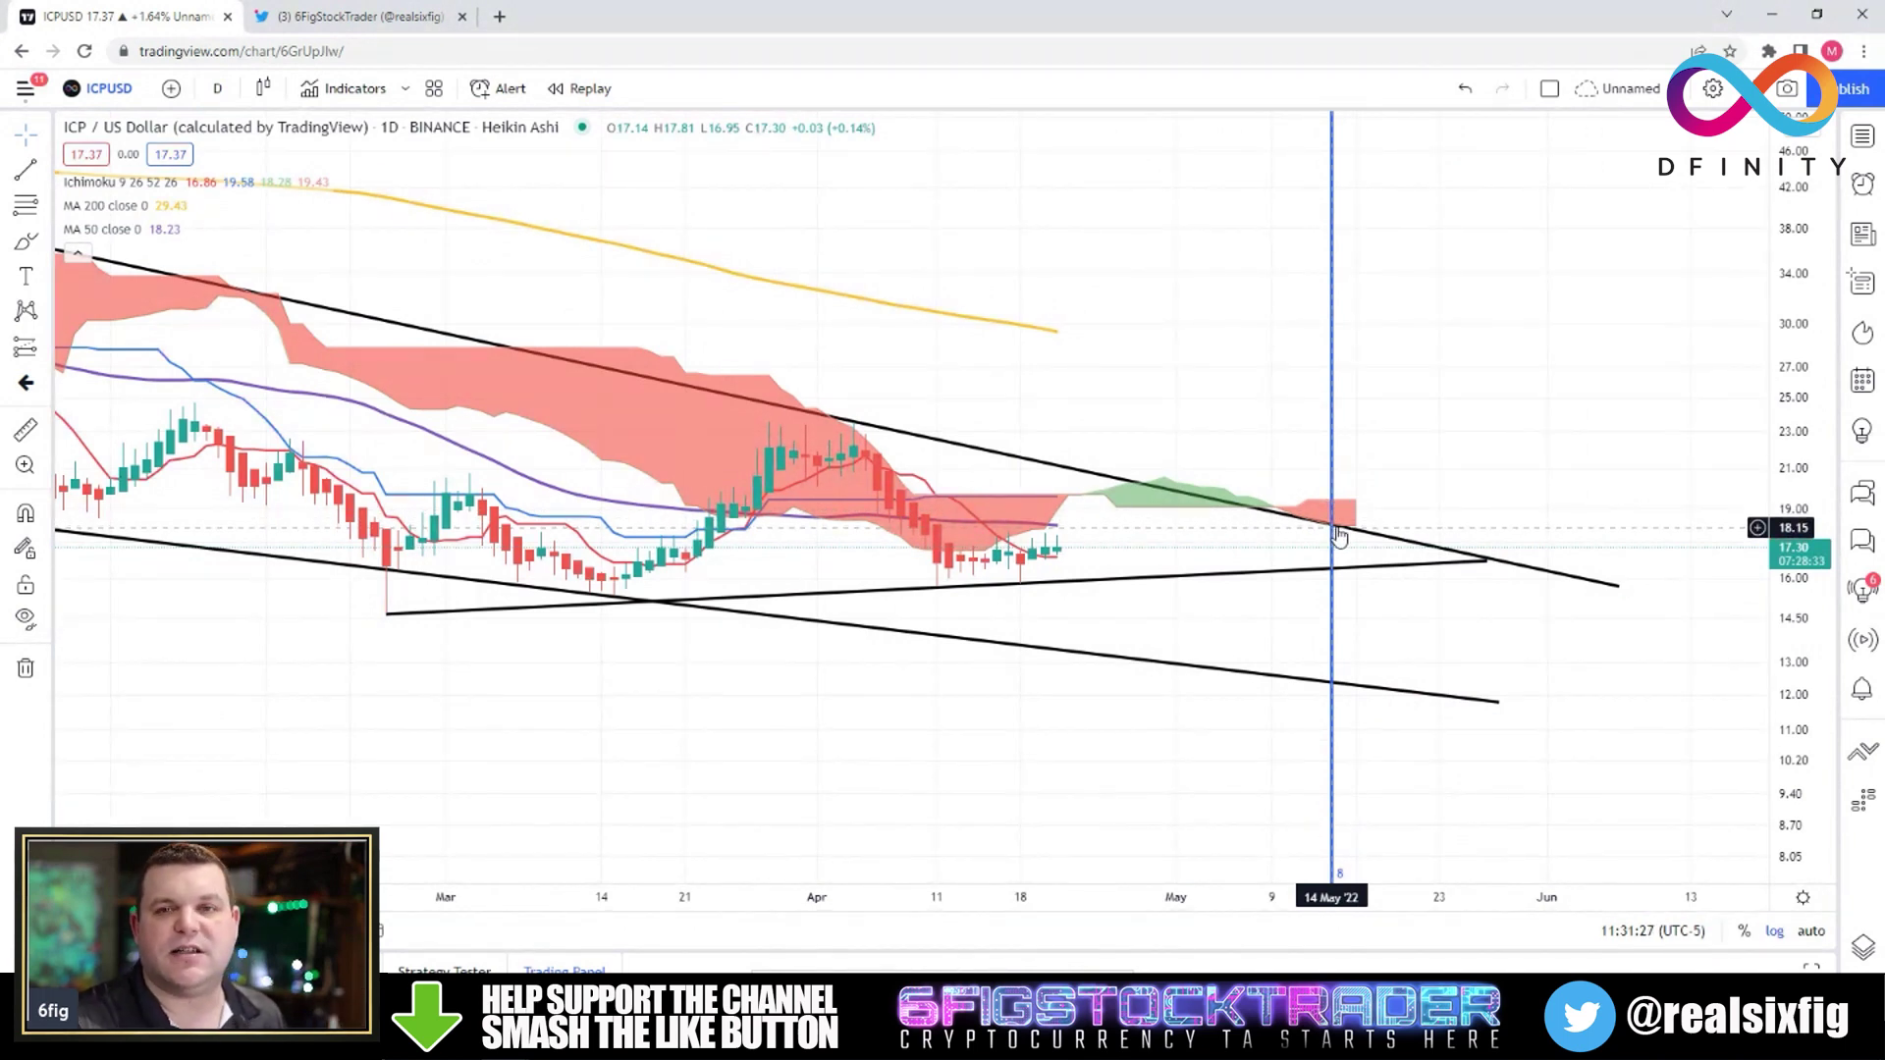
pyautogui.scroll(3, 1137, 633)
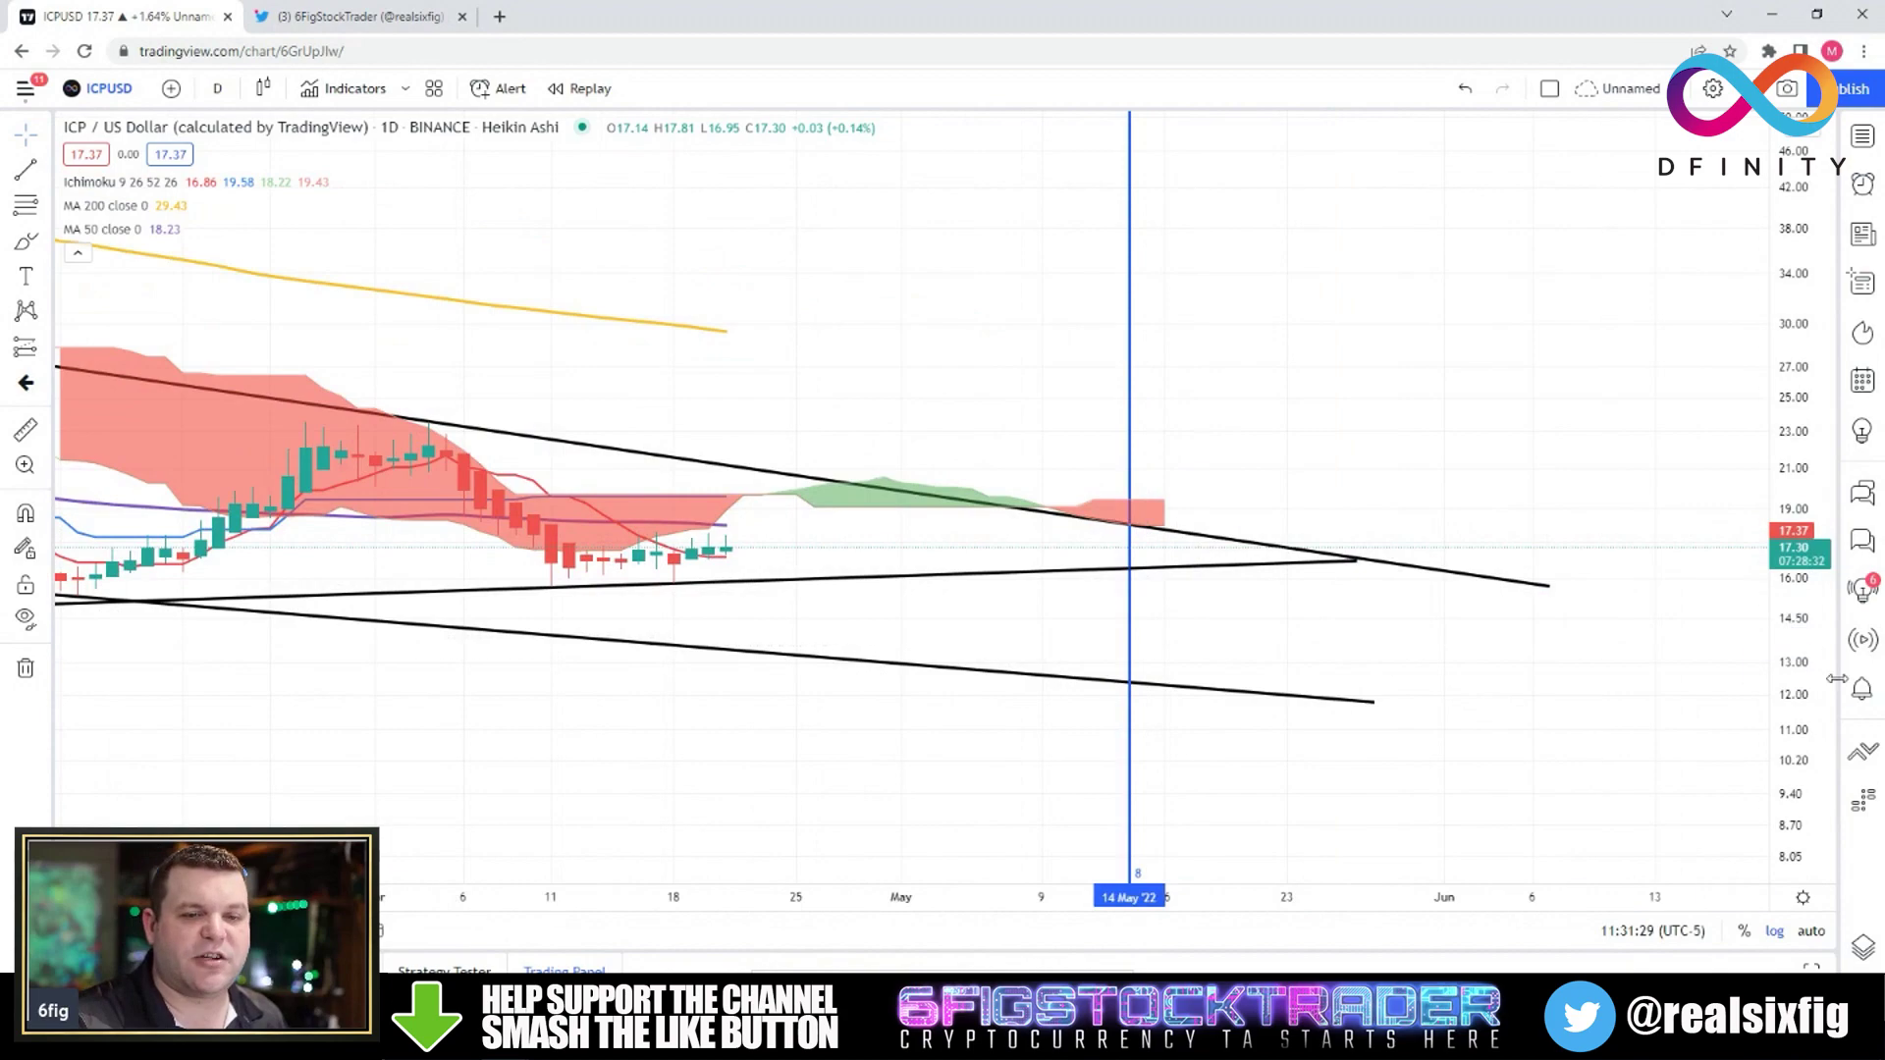
pyautogui.scroll(5, 1792, 662)
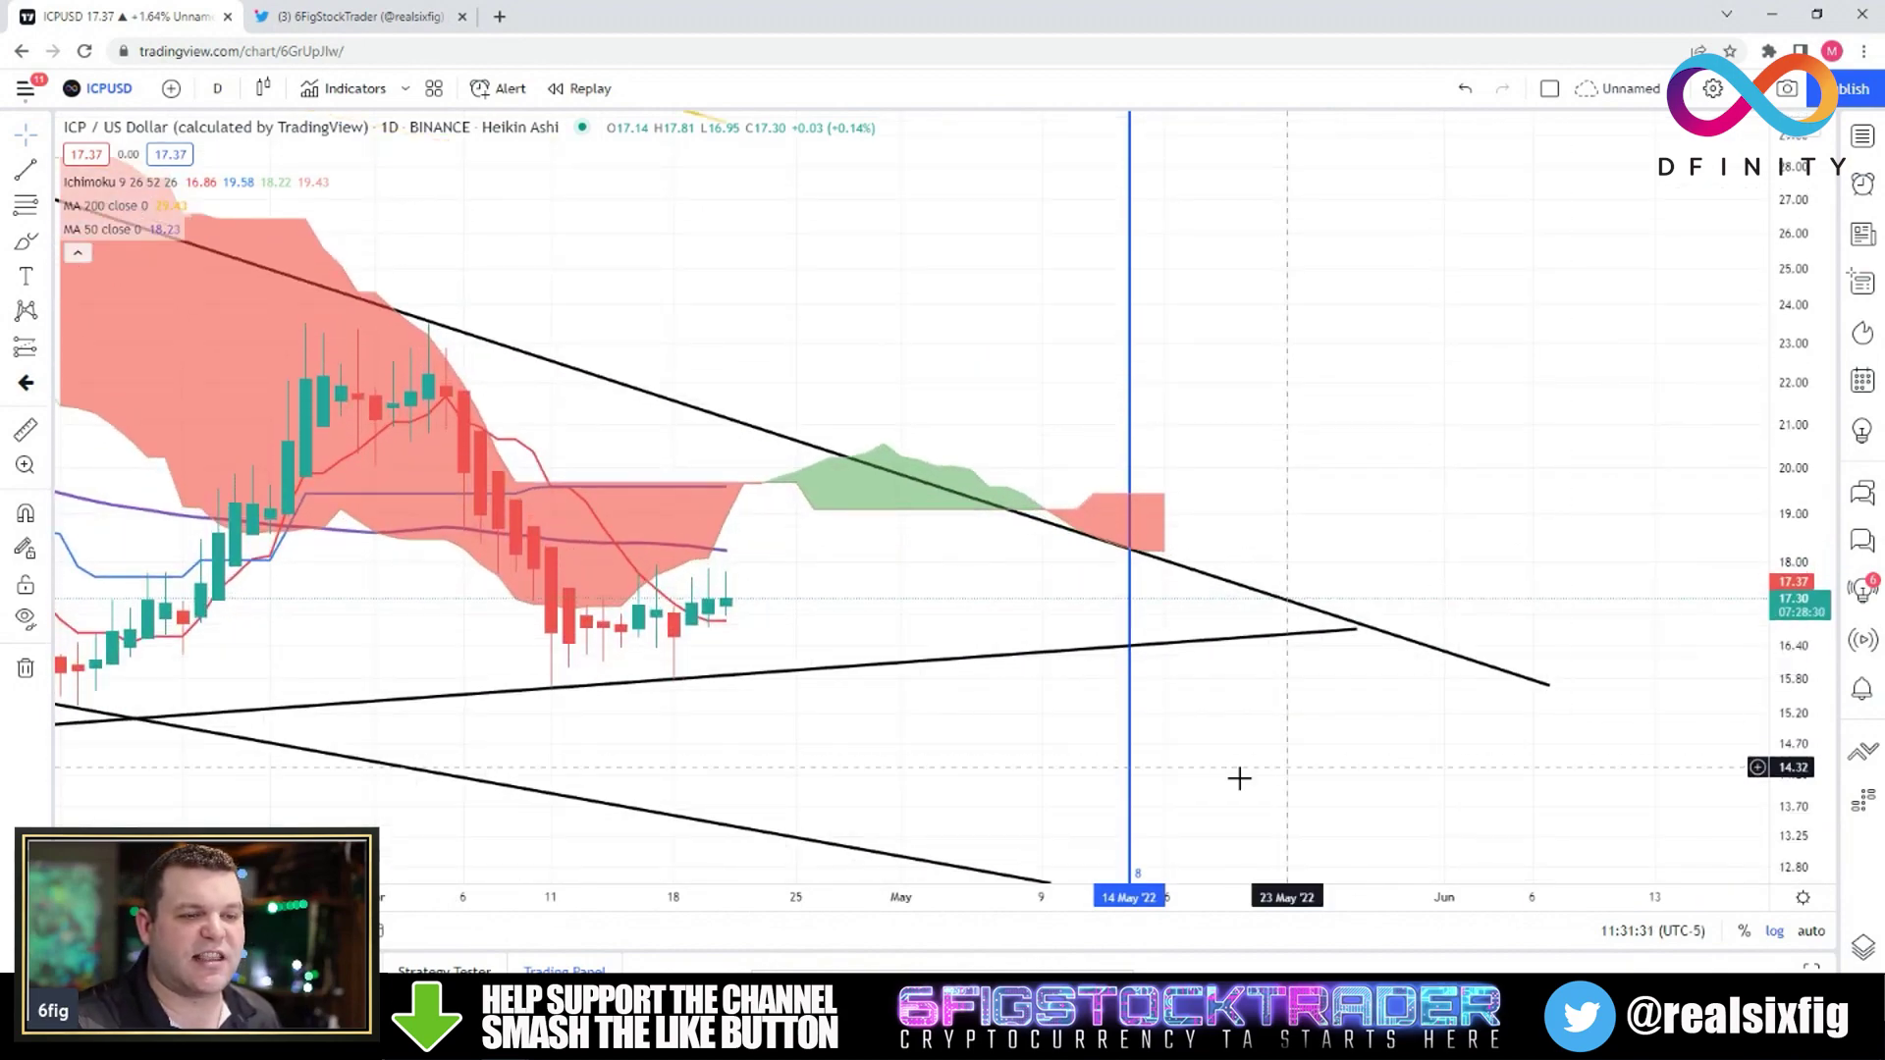
pyautogui.scroll(-4, 1427, 736)
pyautogui.scroll(-1, 1585, 723)
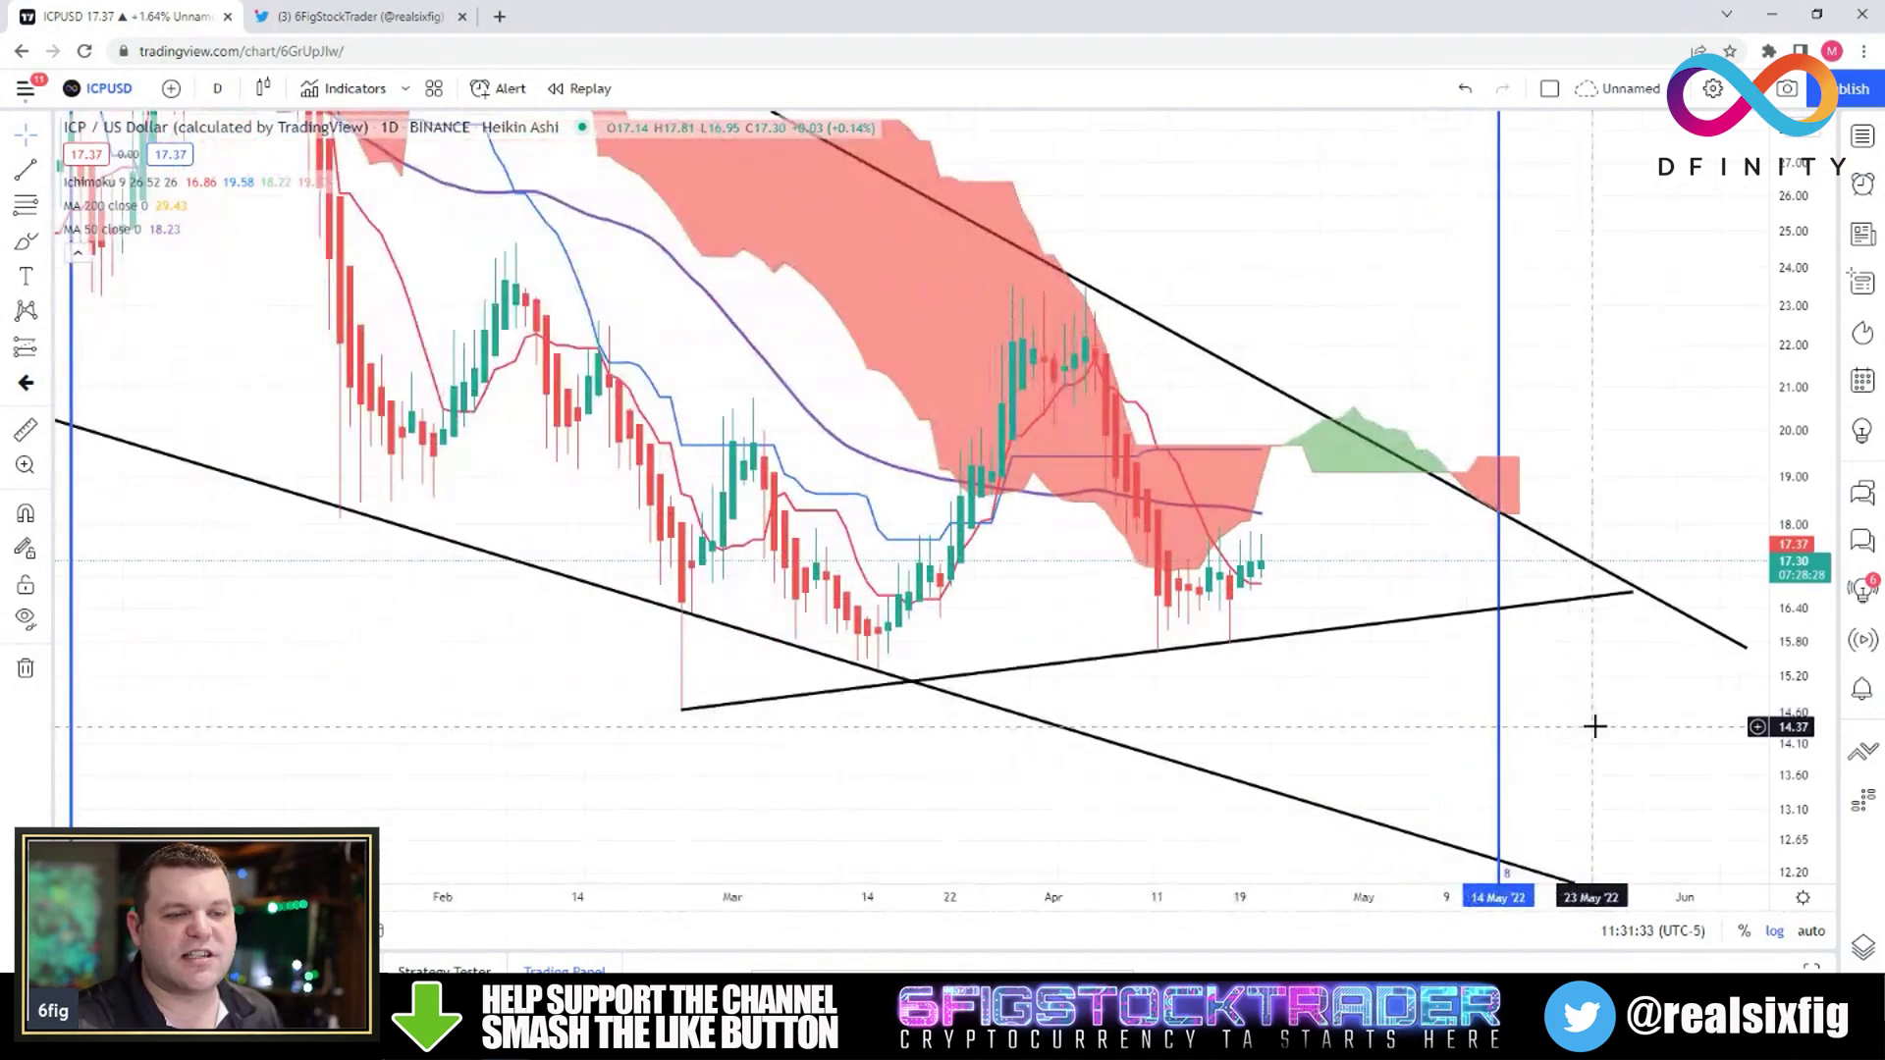
# Circle the point where the wedge's upper trendline meets the rising support line, using the Brush
pyautogui.moveTo(1595, 723); pyautogui.dragTo(1397, 715)
pyautogui.click(26, 241)
pyautogui.moveTo(1537, 540); pyautogui.dragTo(1487, 594)
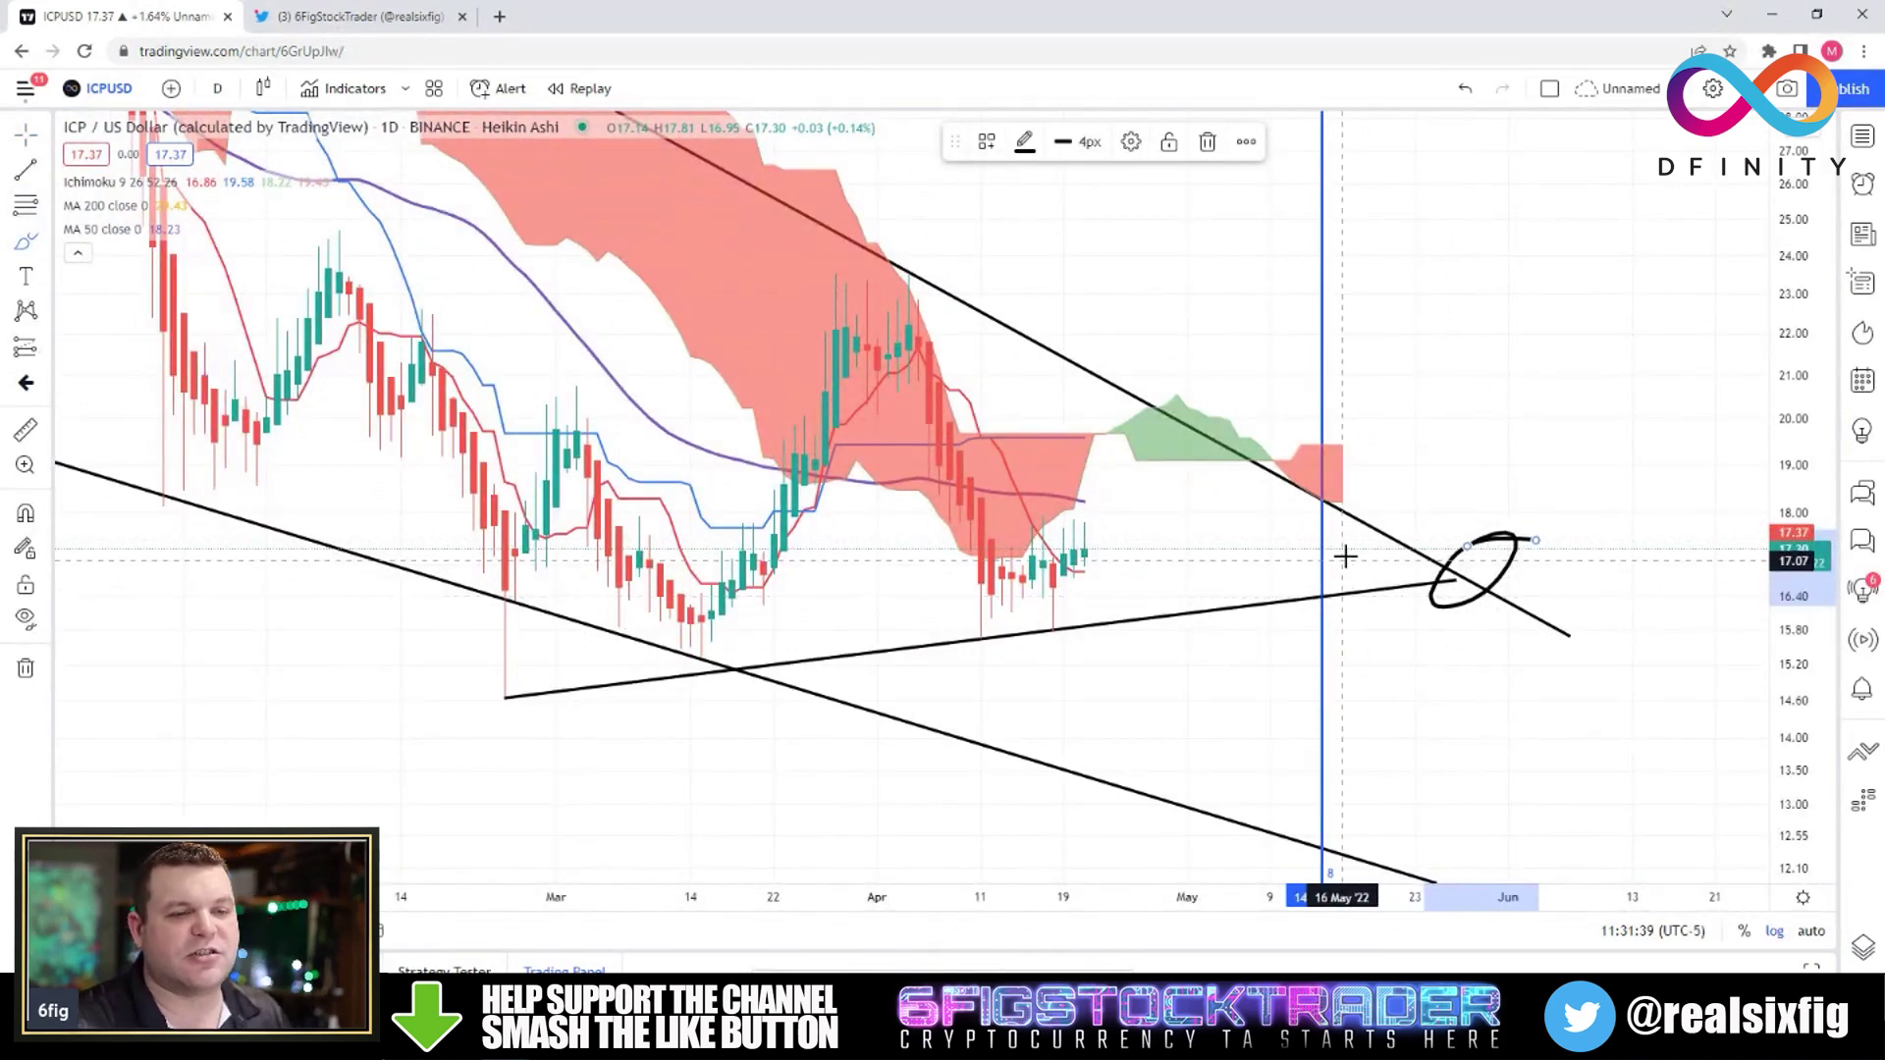
# Brush a vertical stroke along the 14 May '22 time line from about 20 to 14.60 and undo it
pyautogui.moveTo(1323, 422); pyautogui.dragTo(1324, 483)
pyautogui.moveTo(1327, 606); pyautogui.dragTo(1338, 700)
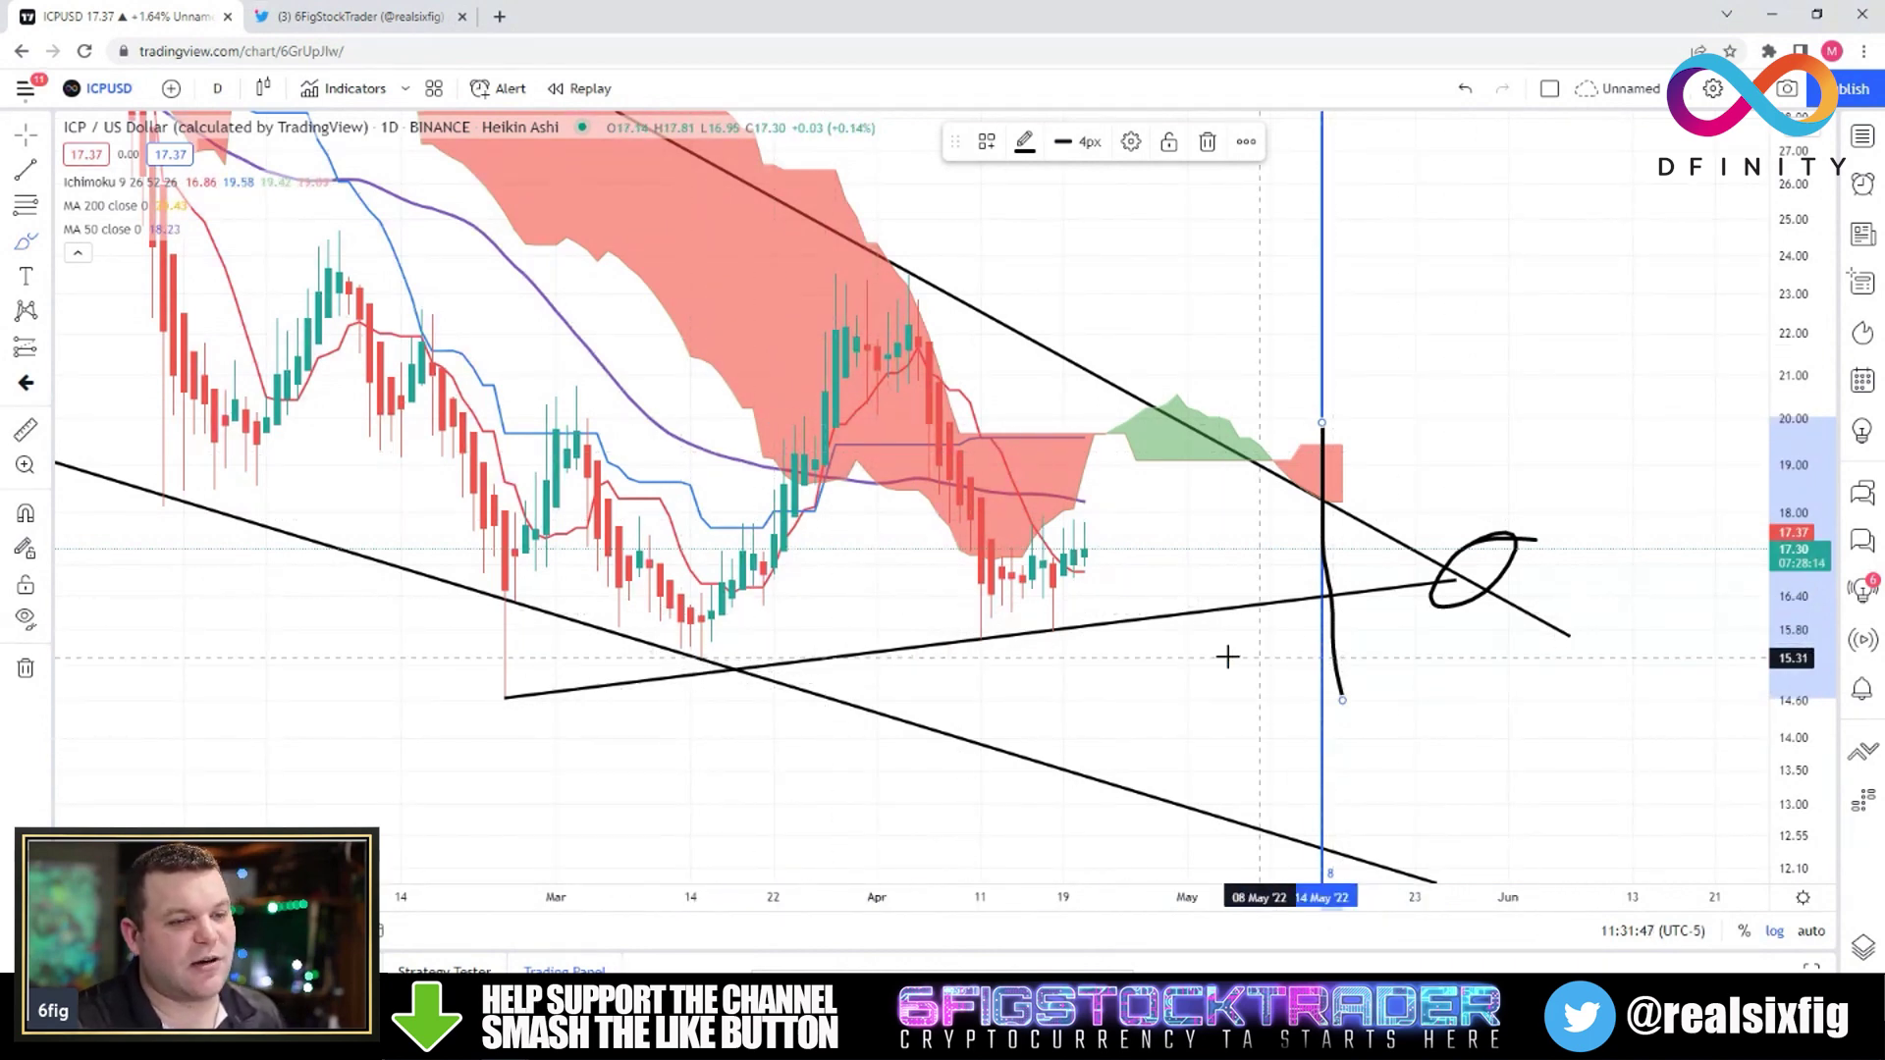
pyautogui.hotkey('ctrl', 'z')
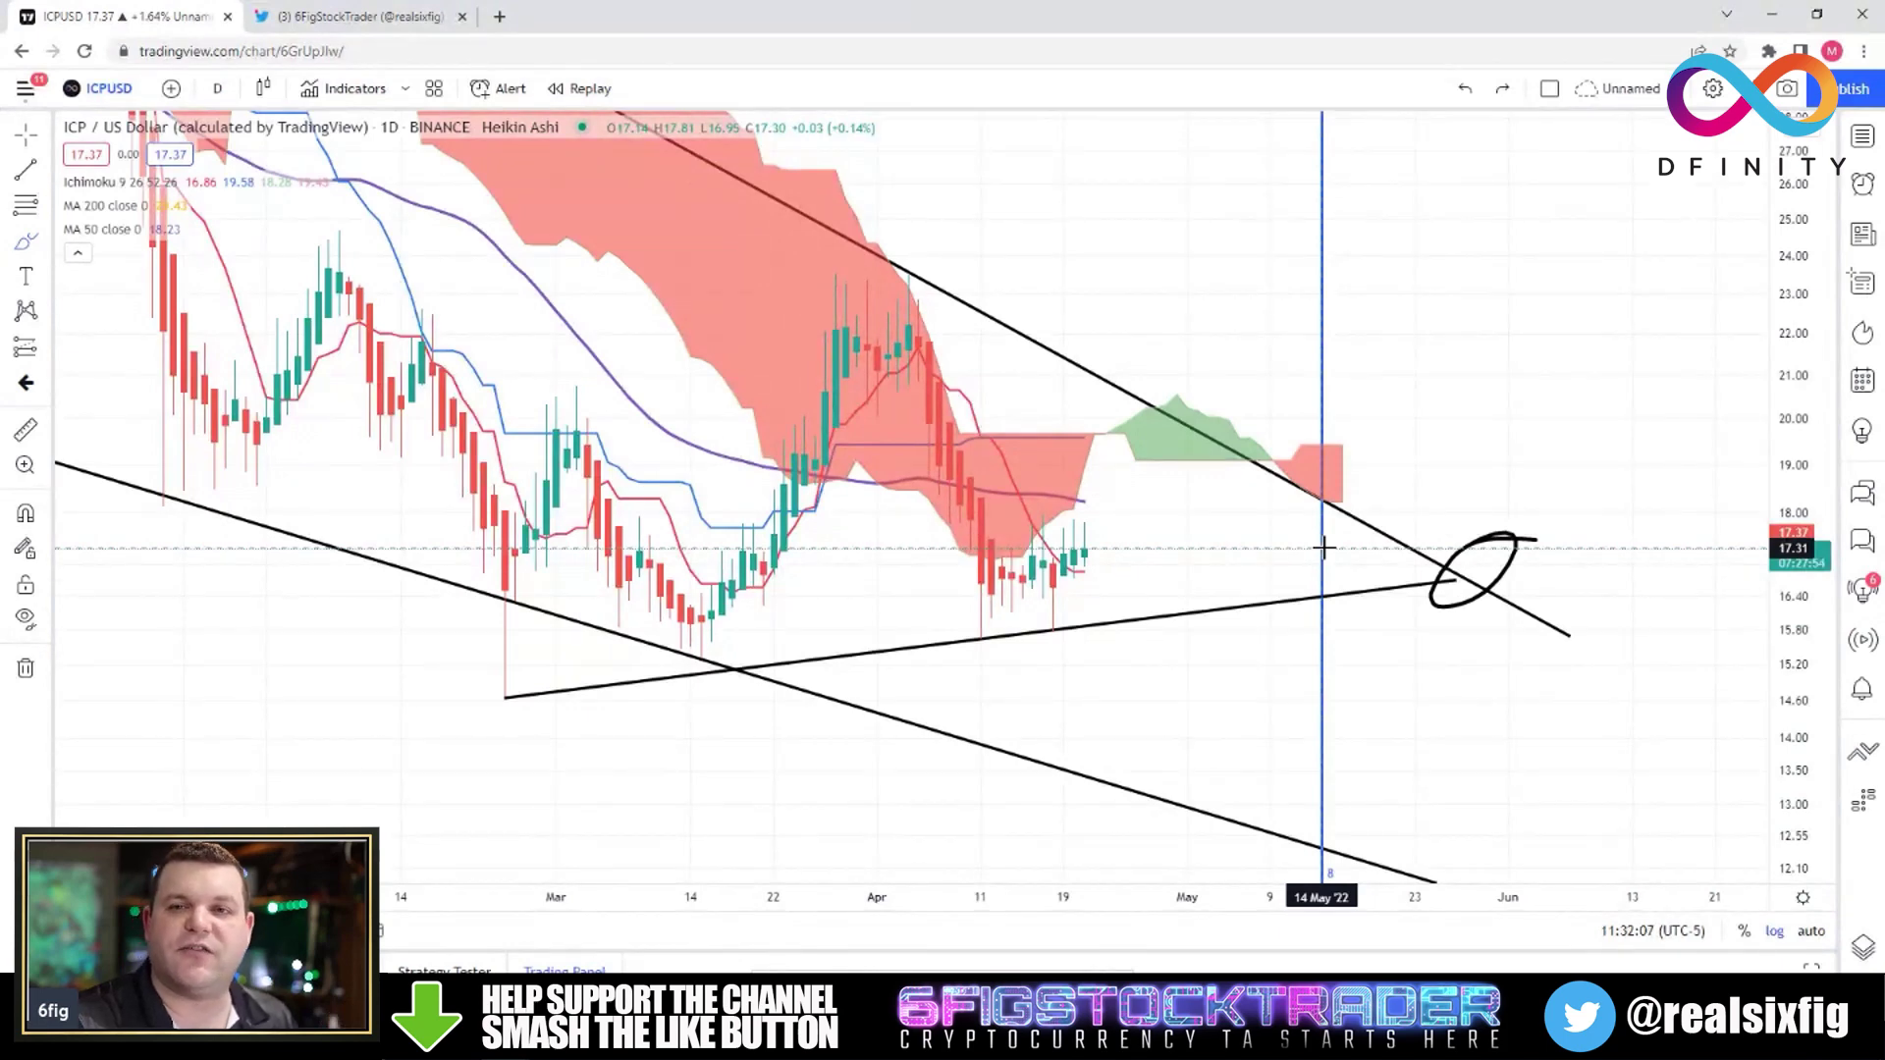
# Brush one rising and one falling stroke outward from the 14 May '22 time line and undo both
pyautogui.click(45, 242)
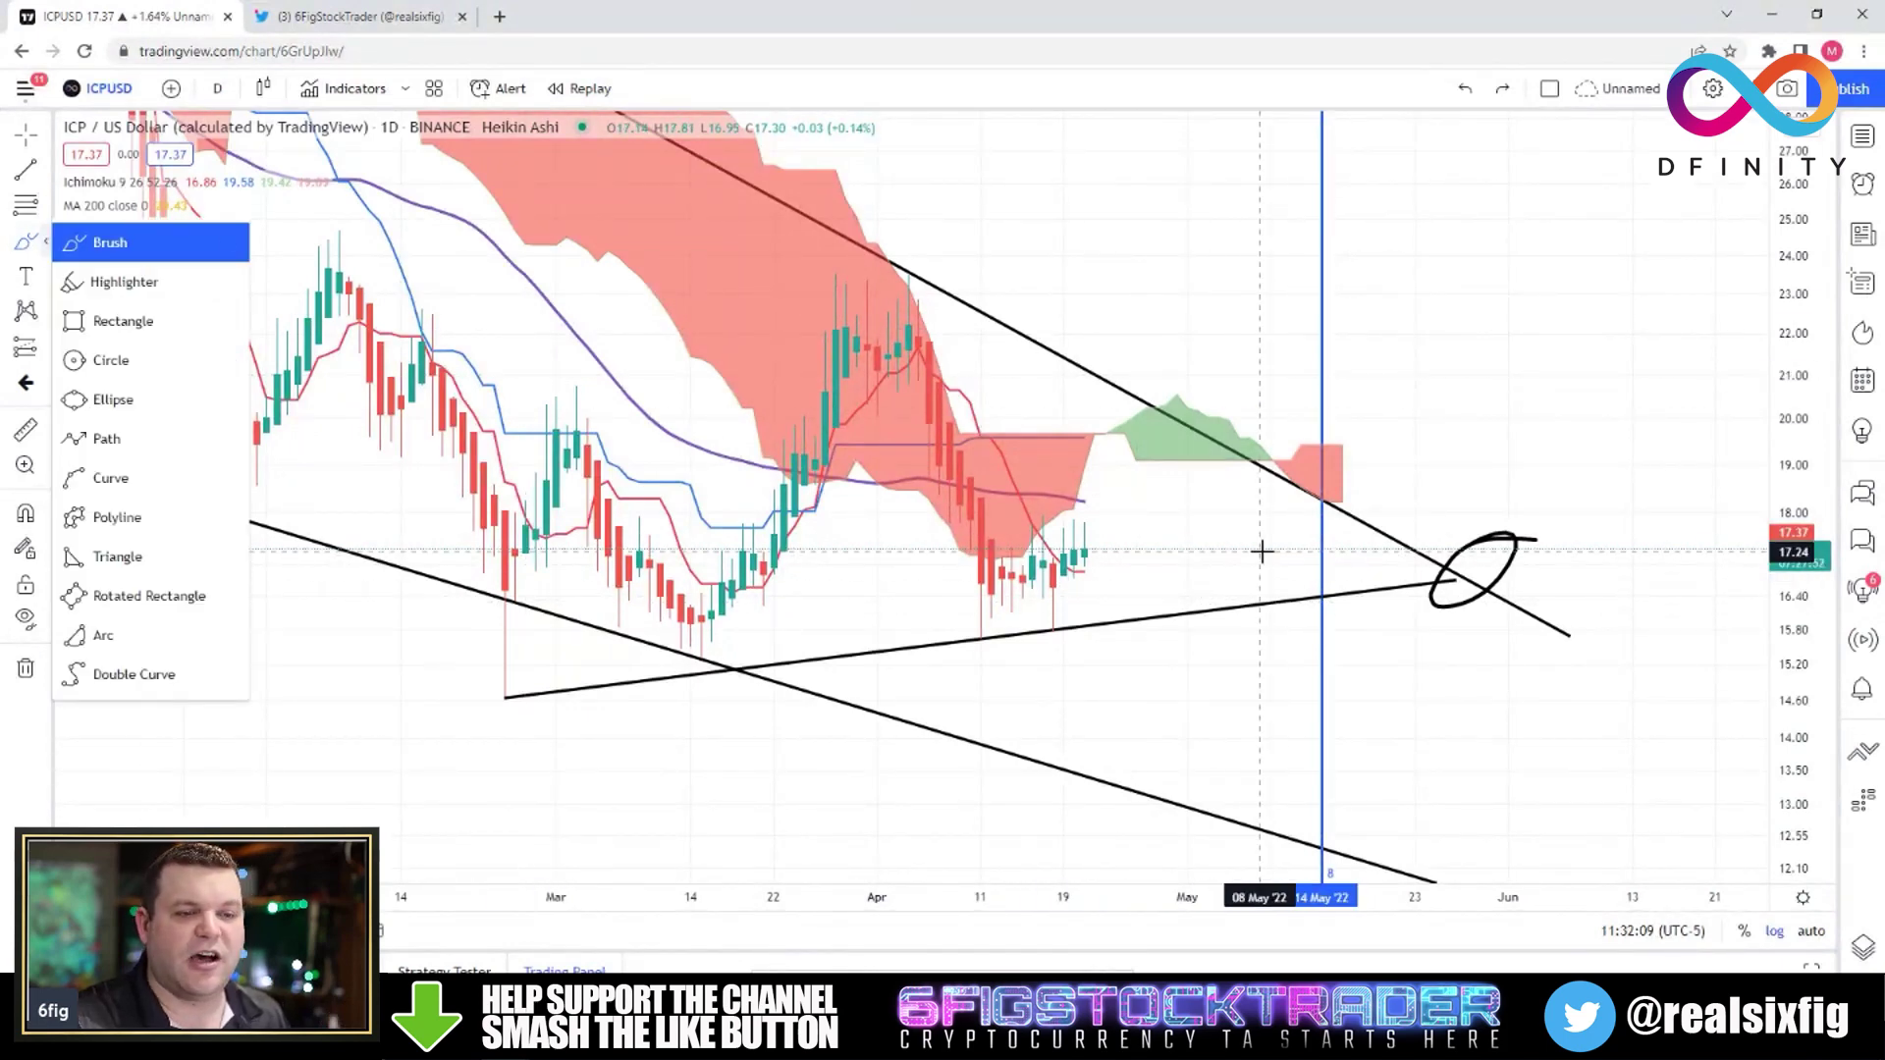
pyautogui.moveTo(1323, 553); pyautogui.dragTo(1415, 429)
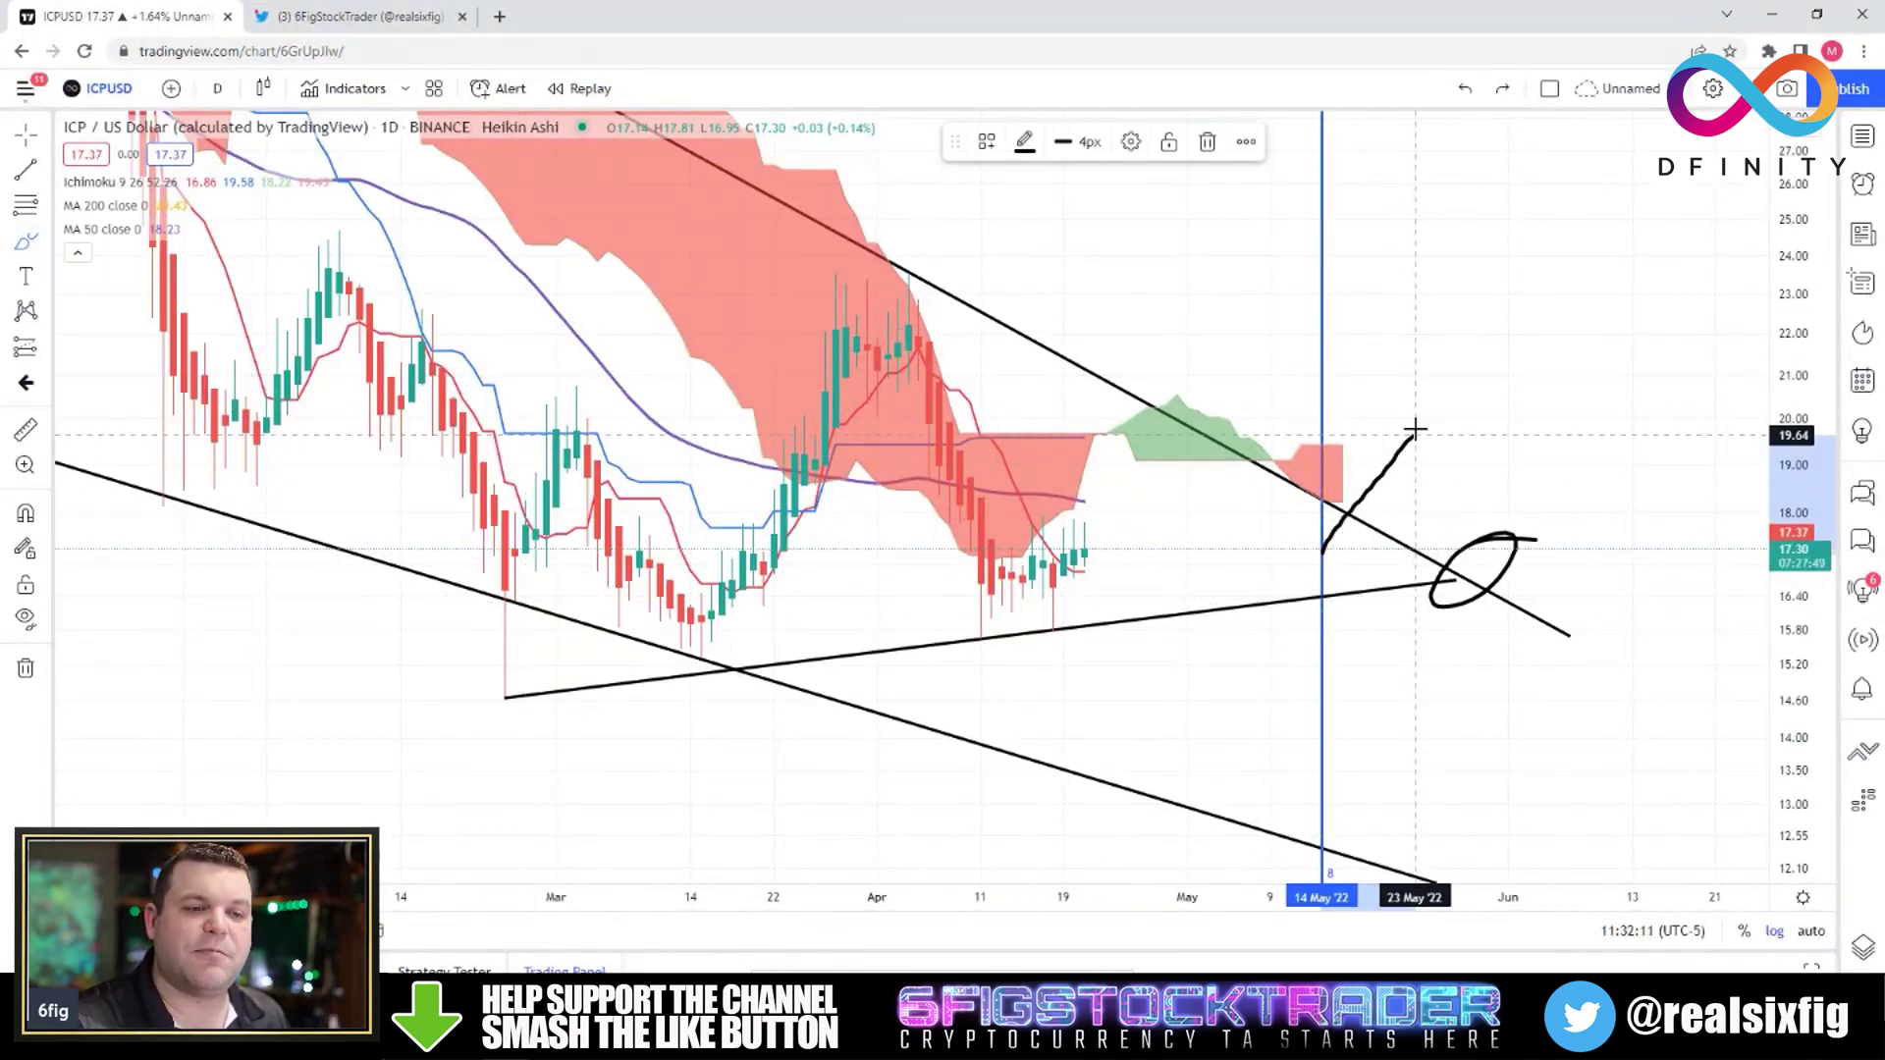
pyautogui.moveTo(1323, 555); pyautogui.dragTo(1415, 667)
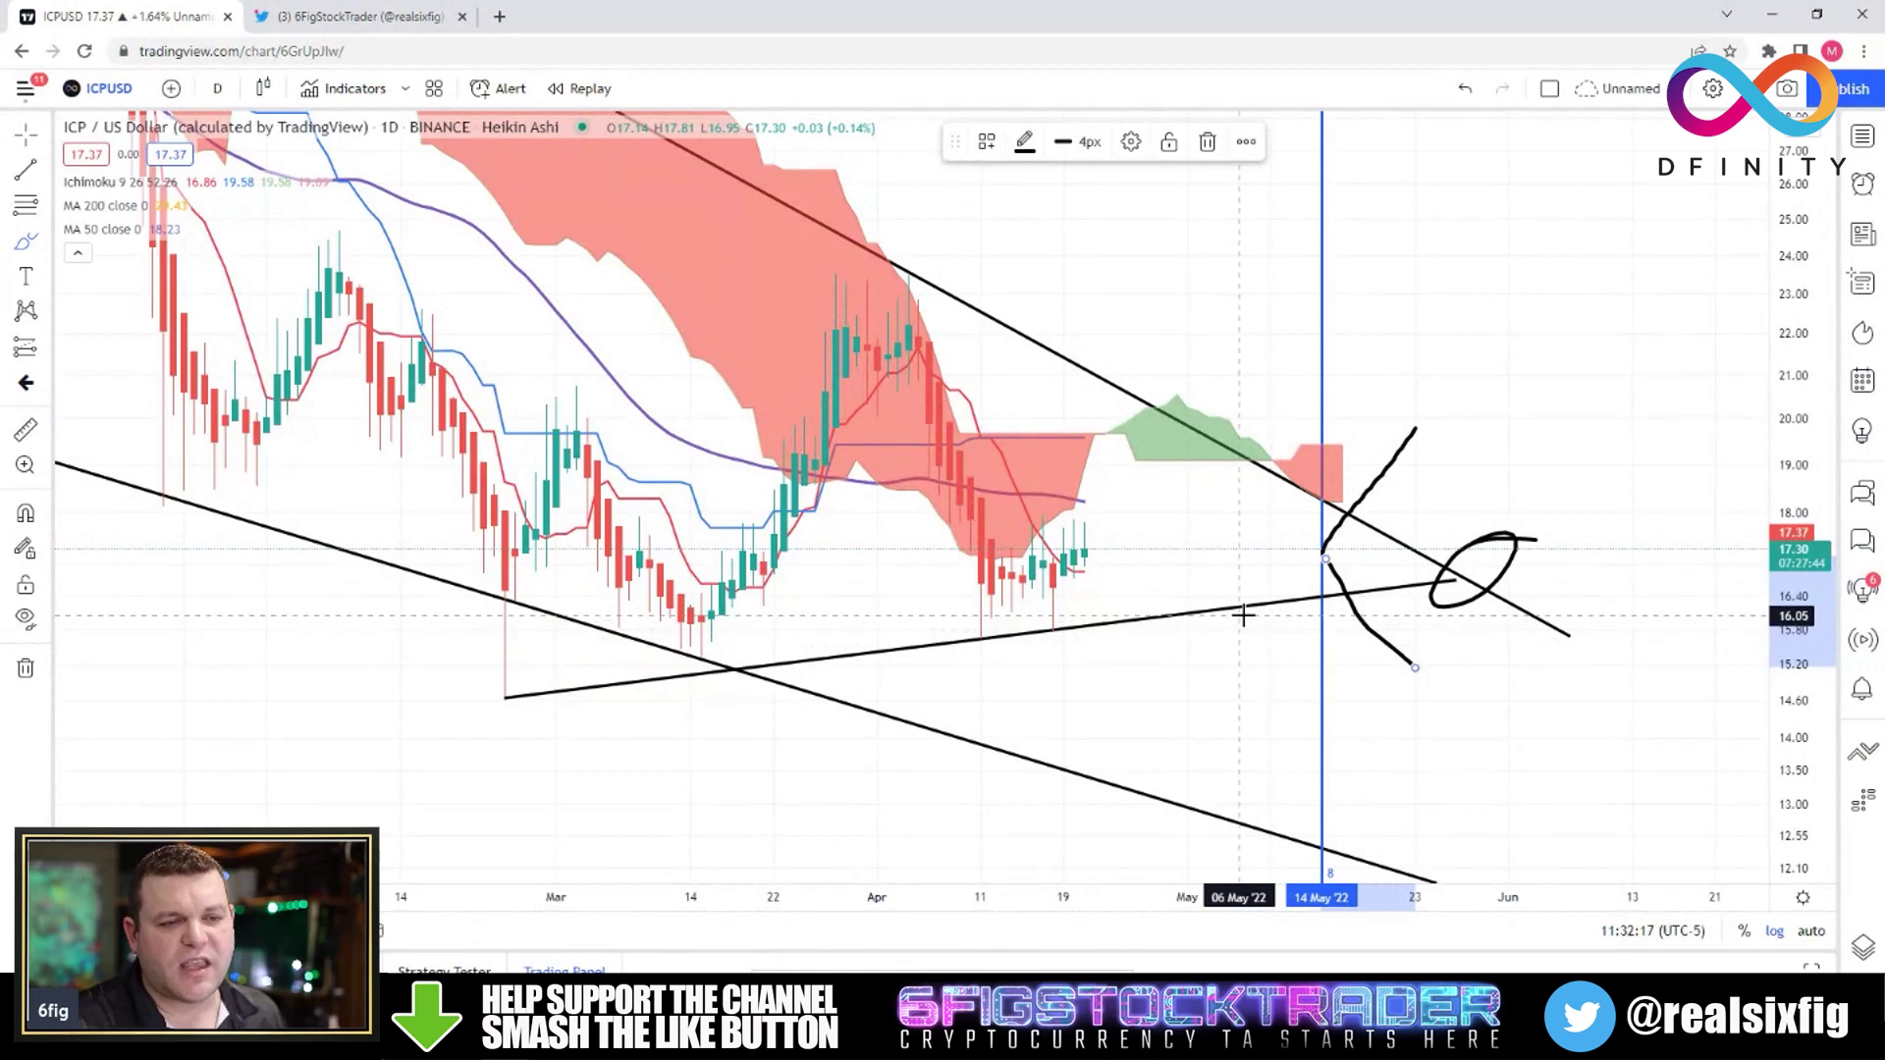
pyautogui.hotkey('ctrl', 'z')
pyautogui.hotkey('ctrl', 'z')
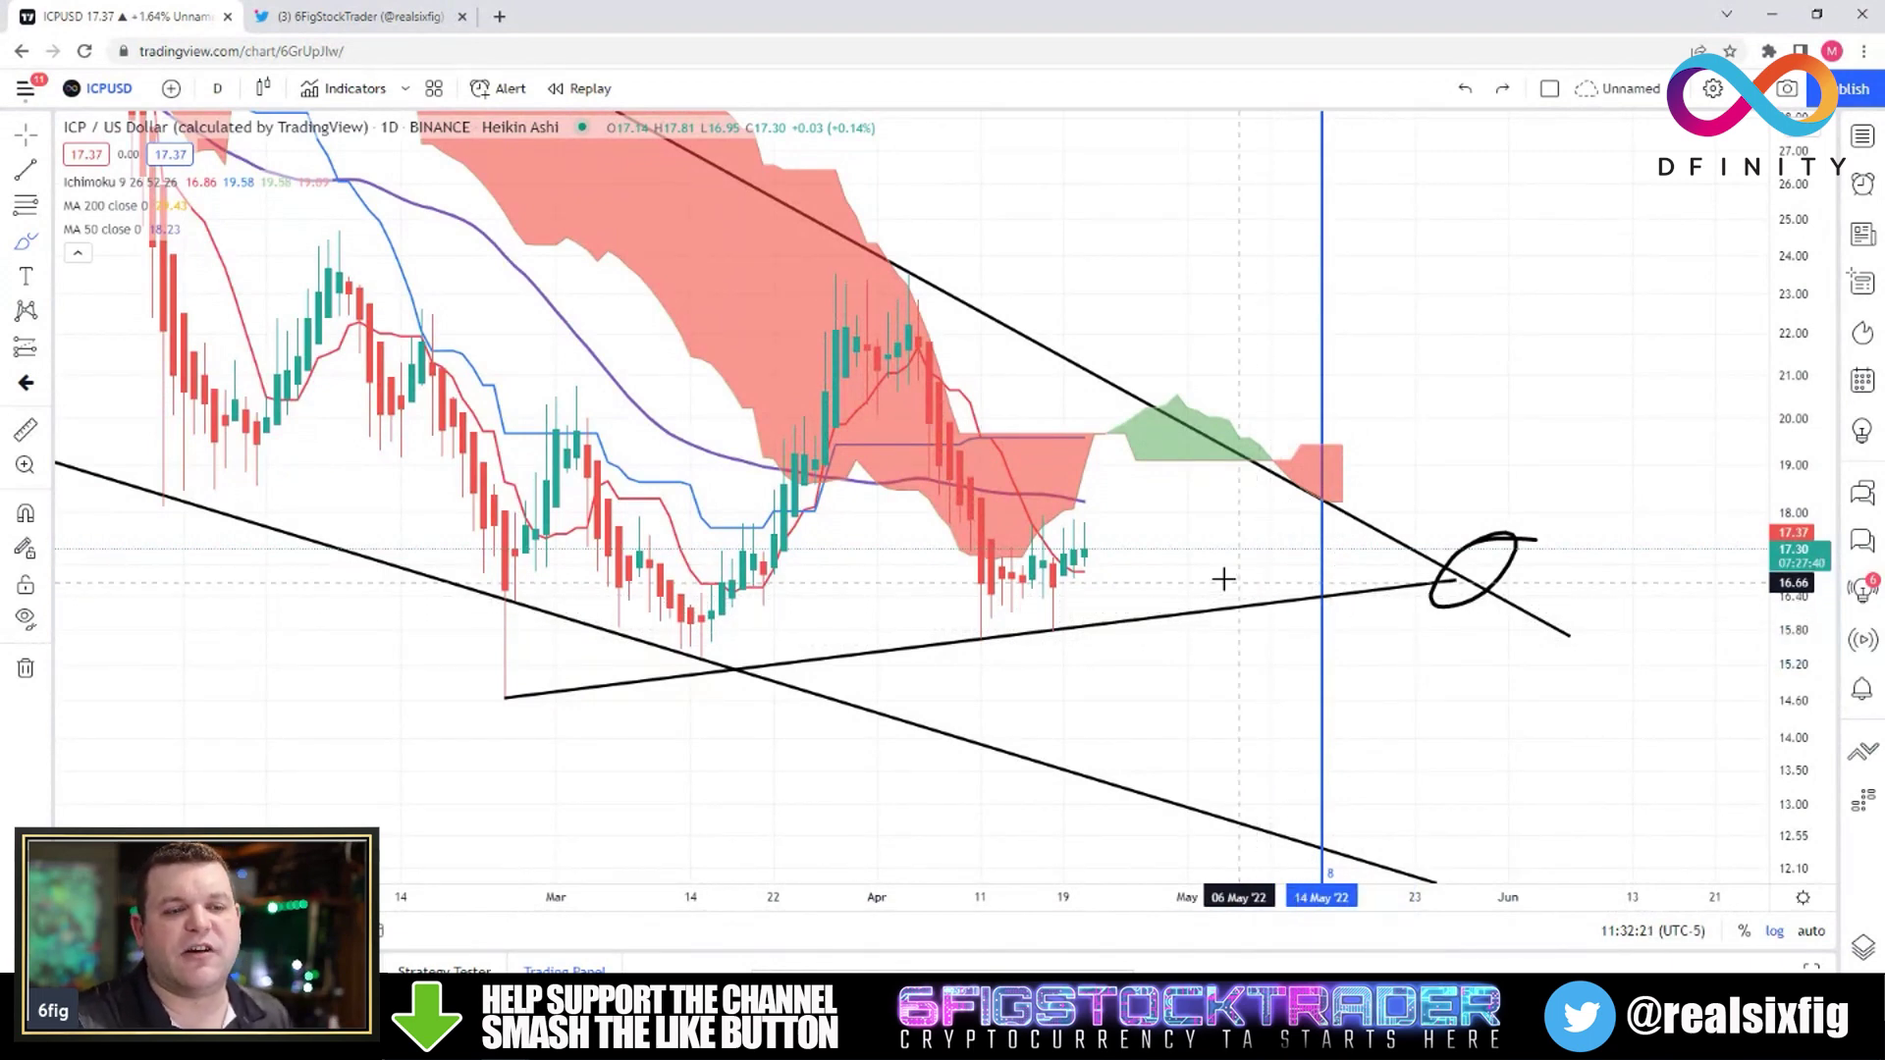
# Brush an upper and a lower projected price path from the latest candle past 14 May '22 and undo them
pyautogui.moveTo(1073, 556)
pyautogui.mouseDown()
pyautogui.moveTo(1266, 471)
pyautogui.moveTo(1337, 488)
pyautogui.moveTo(1435, 391)
pyautogui.moveTo(1529, 499)
pyautogui.mouseUp()
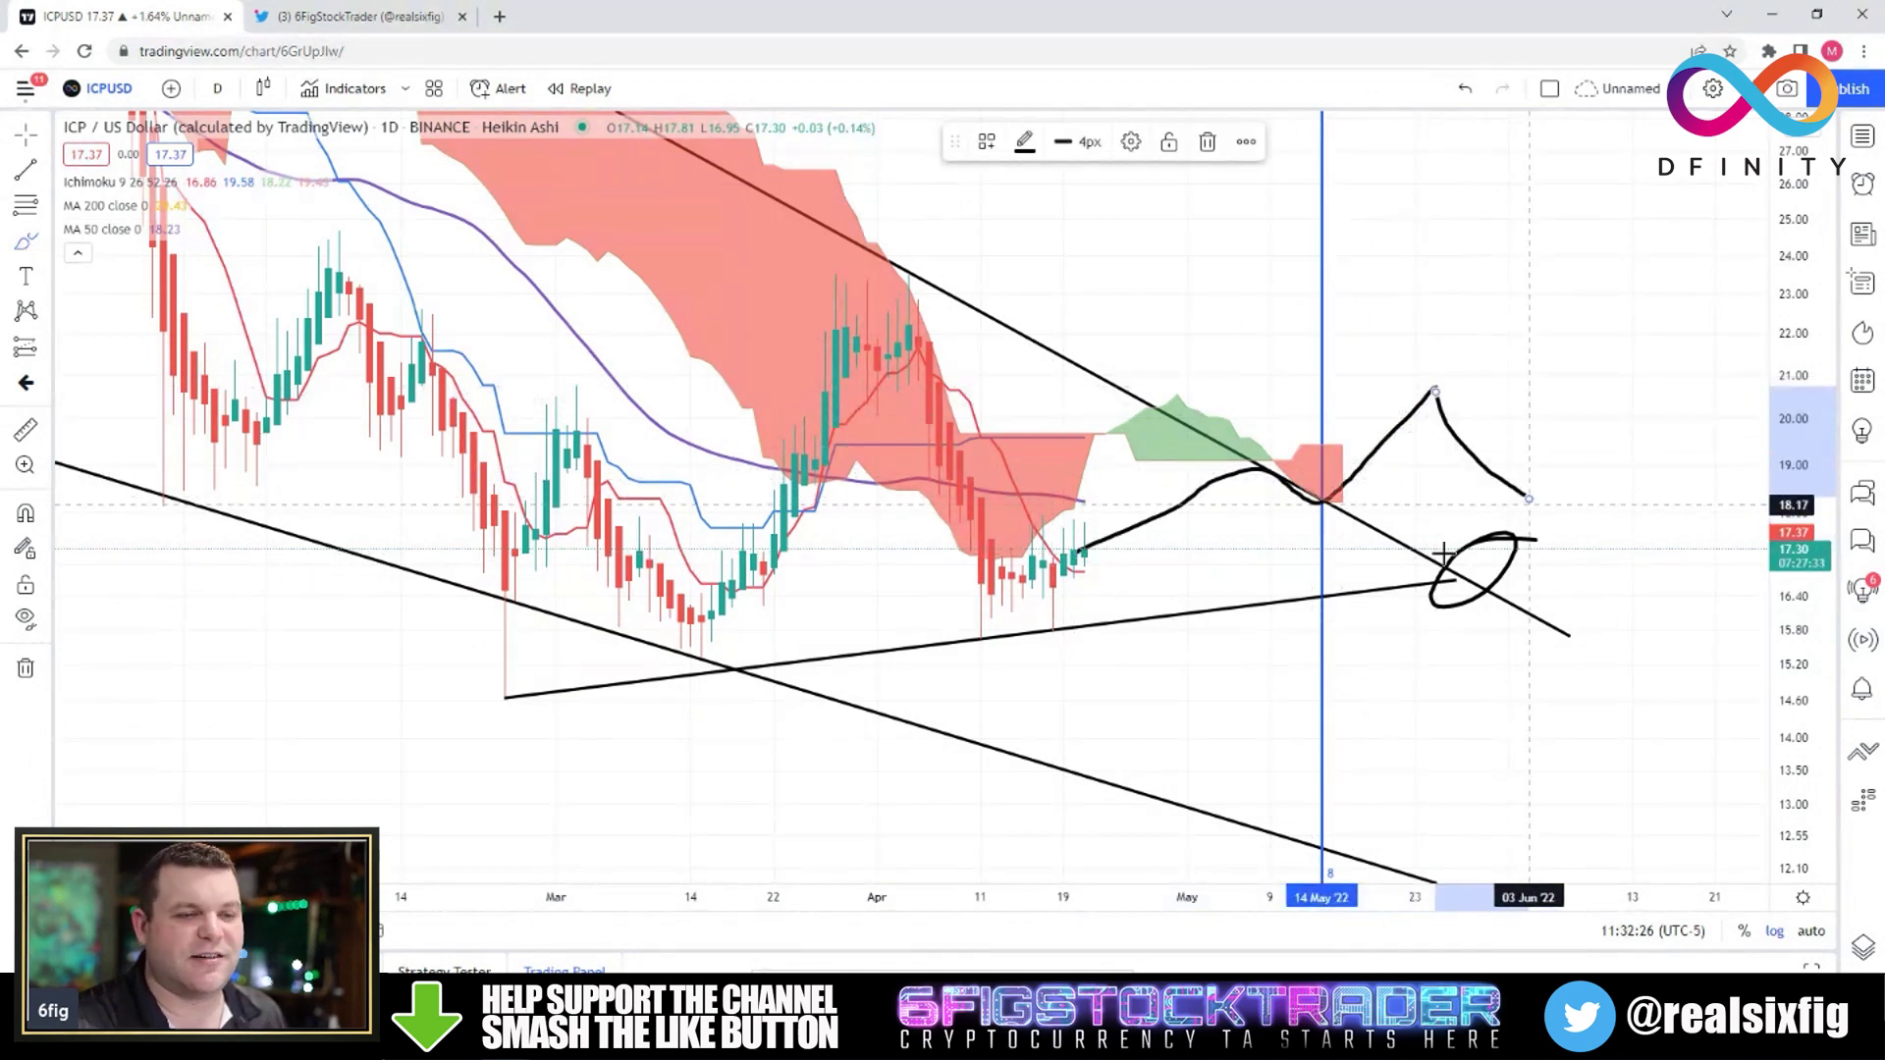
pyautogui.moveTo(1087, 560)
pyautogui.mouseDown()
pyautogui.moveTo(1283, 594)
pyautogui.moveTo(1312, 574)
pyautogui.mouseUp()
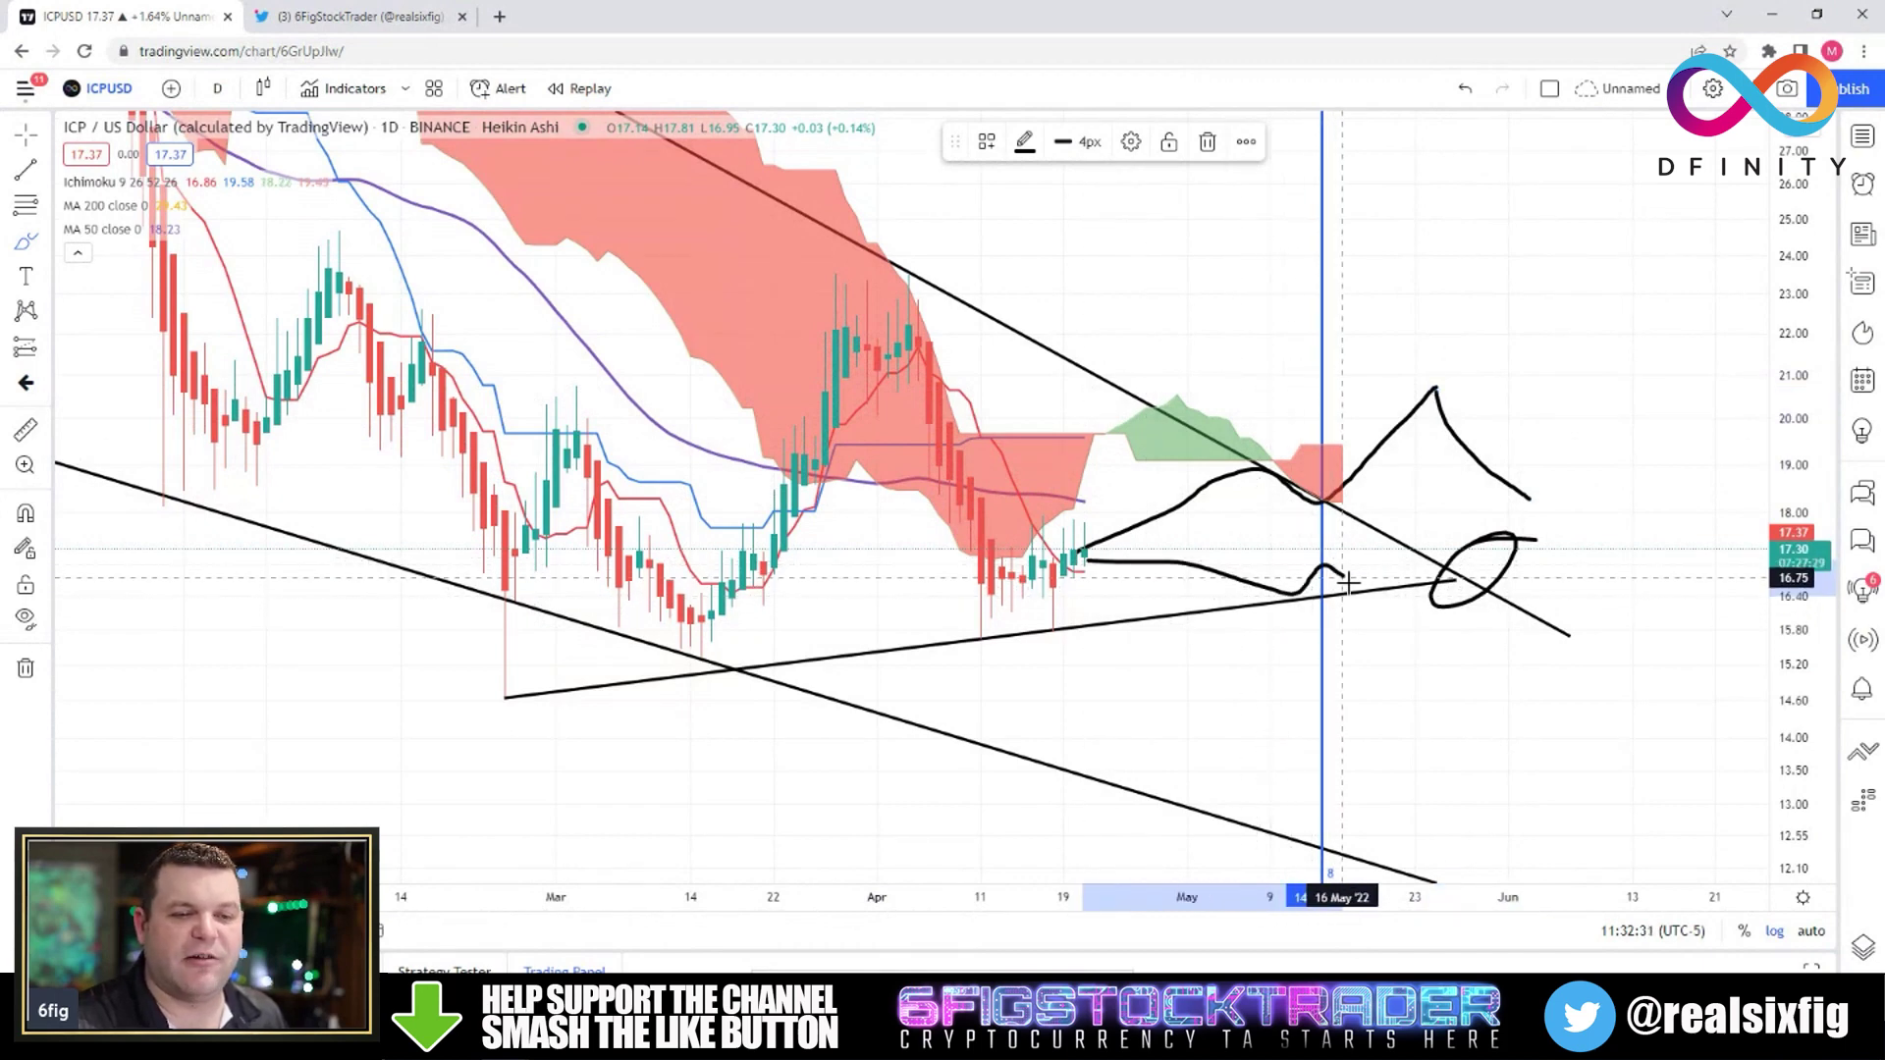
pyautogui.hotkey('ctrl', 'z')
pyautogui.hotkey('ctrl', 'z')
pyautogui.hotkey('ctrl', 'z')
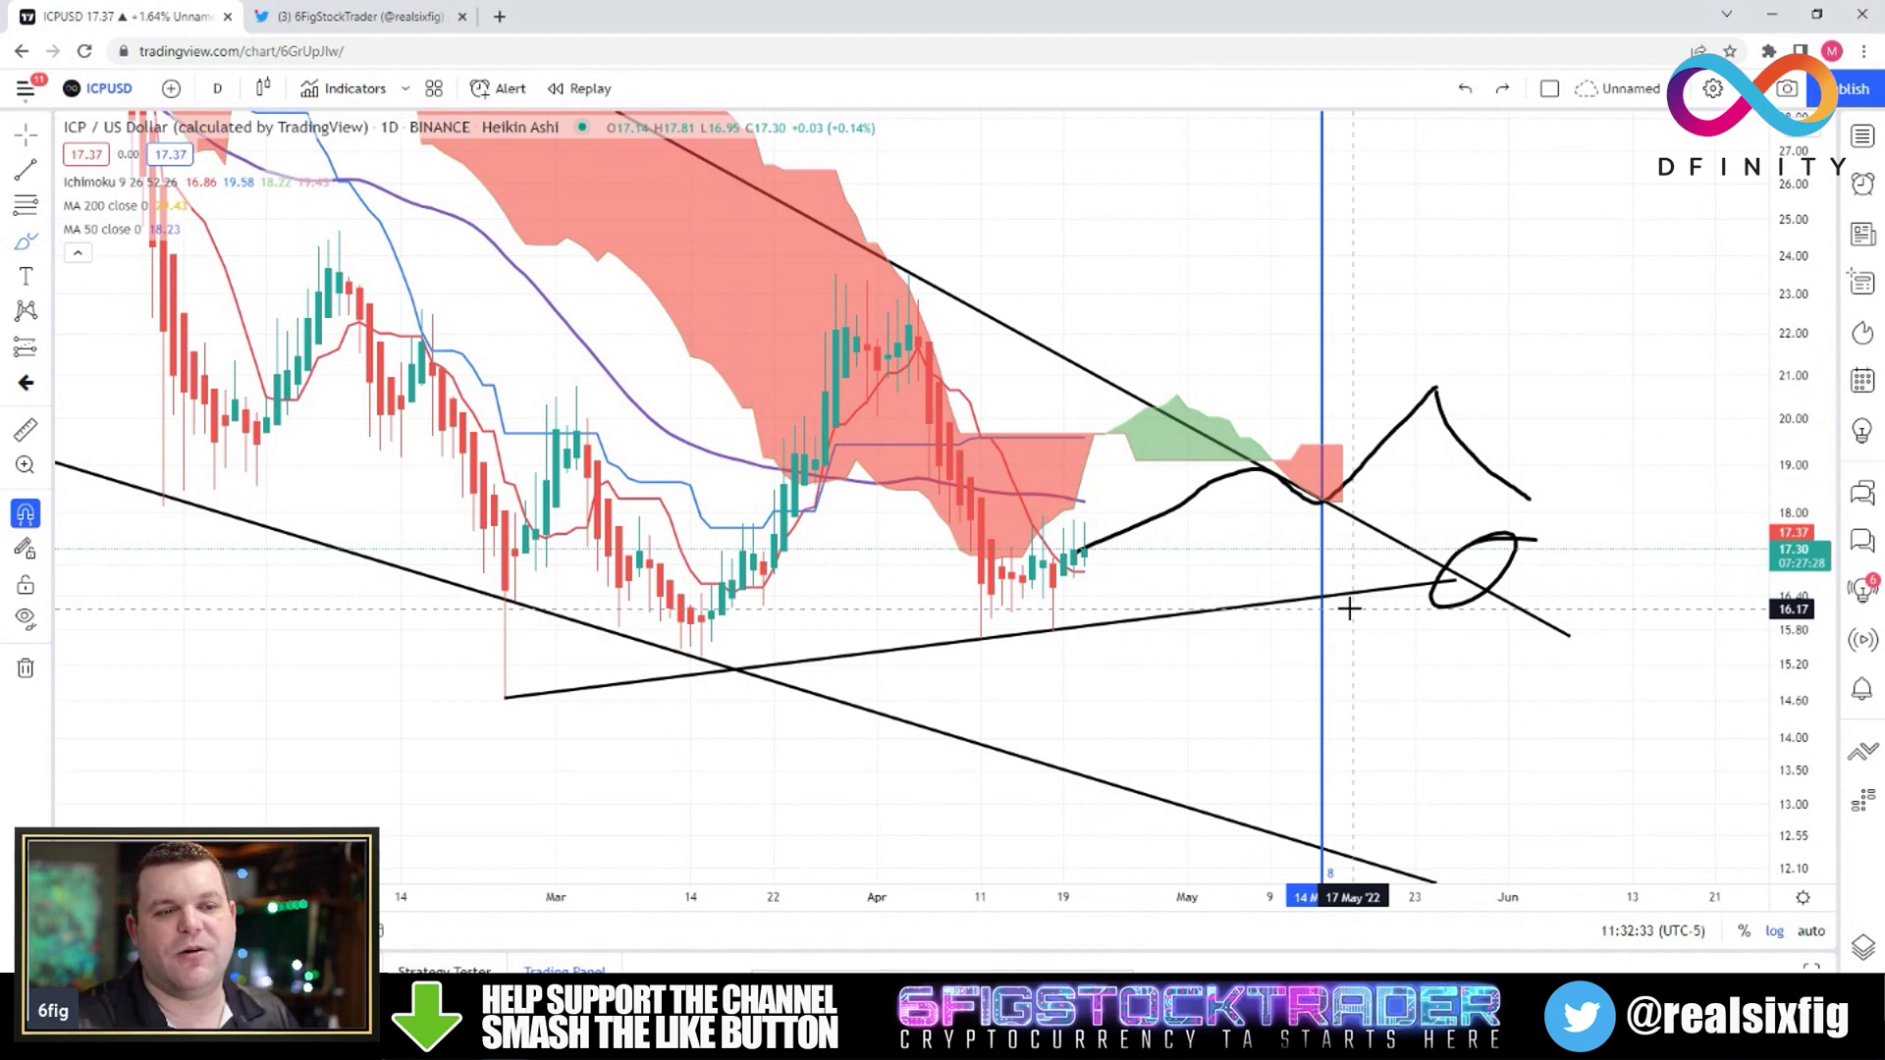
# Brush a loop around the mid-March lows and an arc over the mid-April candles, and undo these marks
pyautogui.moveTo(732, 617)
pyautogui.mouseDown()
pyautogui.moveTo(727, 633)
pyautogui.moveTo(783, 619)
pyautogui.moveTo(709, 611)
pyautogui.moveTo(863, 320)
pyautogui.mouseUp()
pyautogui.hotkey('ctrl', 'z')
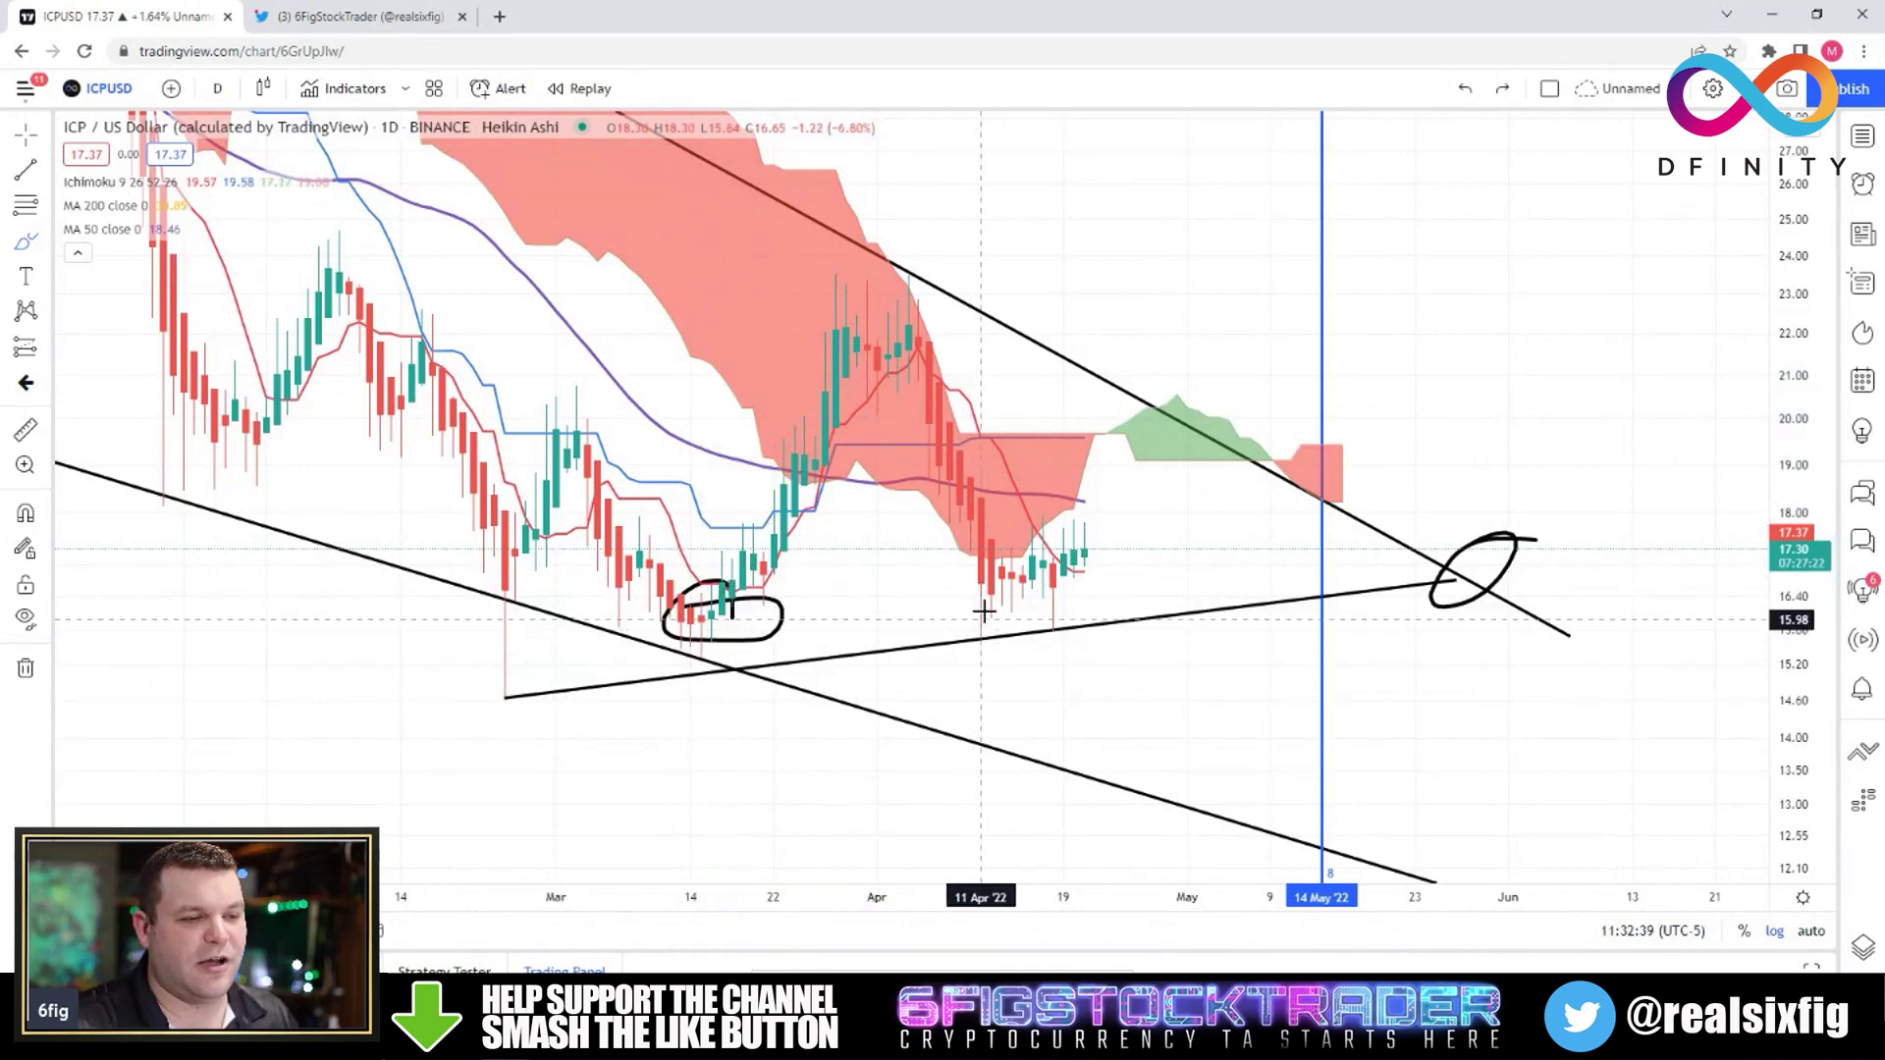
pyautogui.moveTo(1011, 586); pyautogui.dragTo(1074, 535)
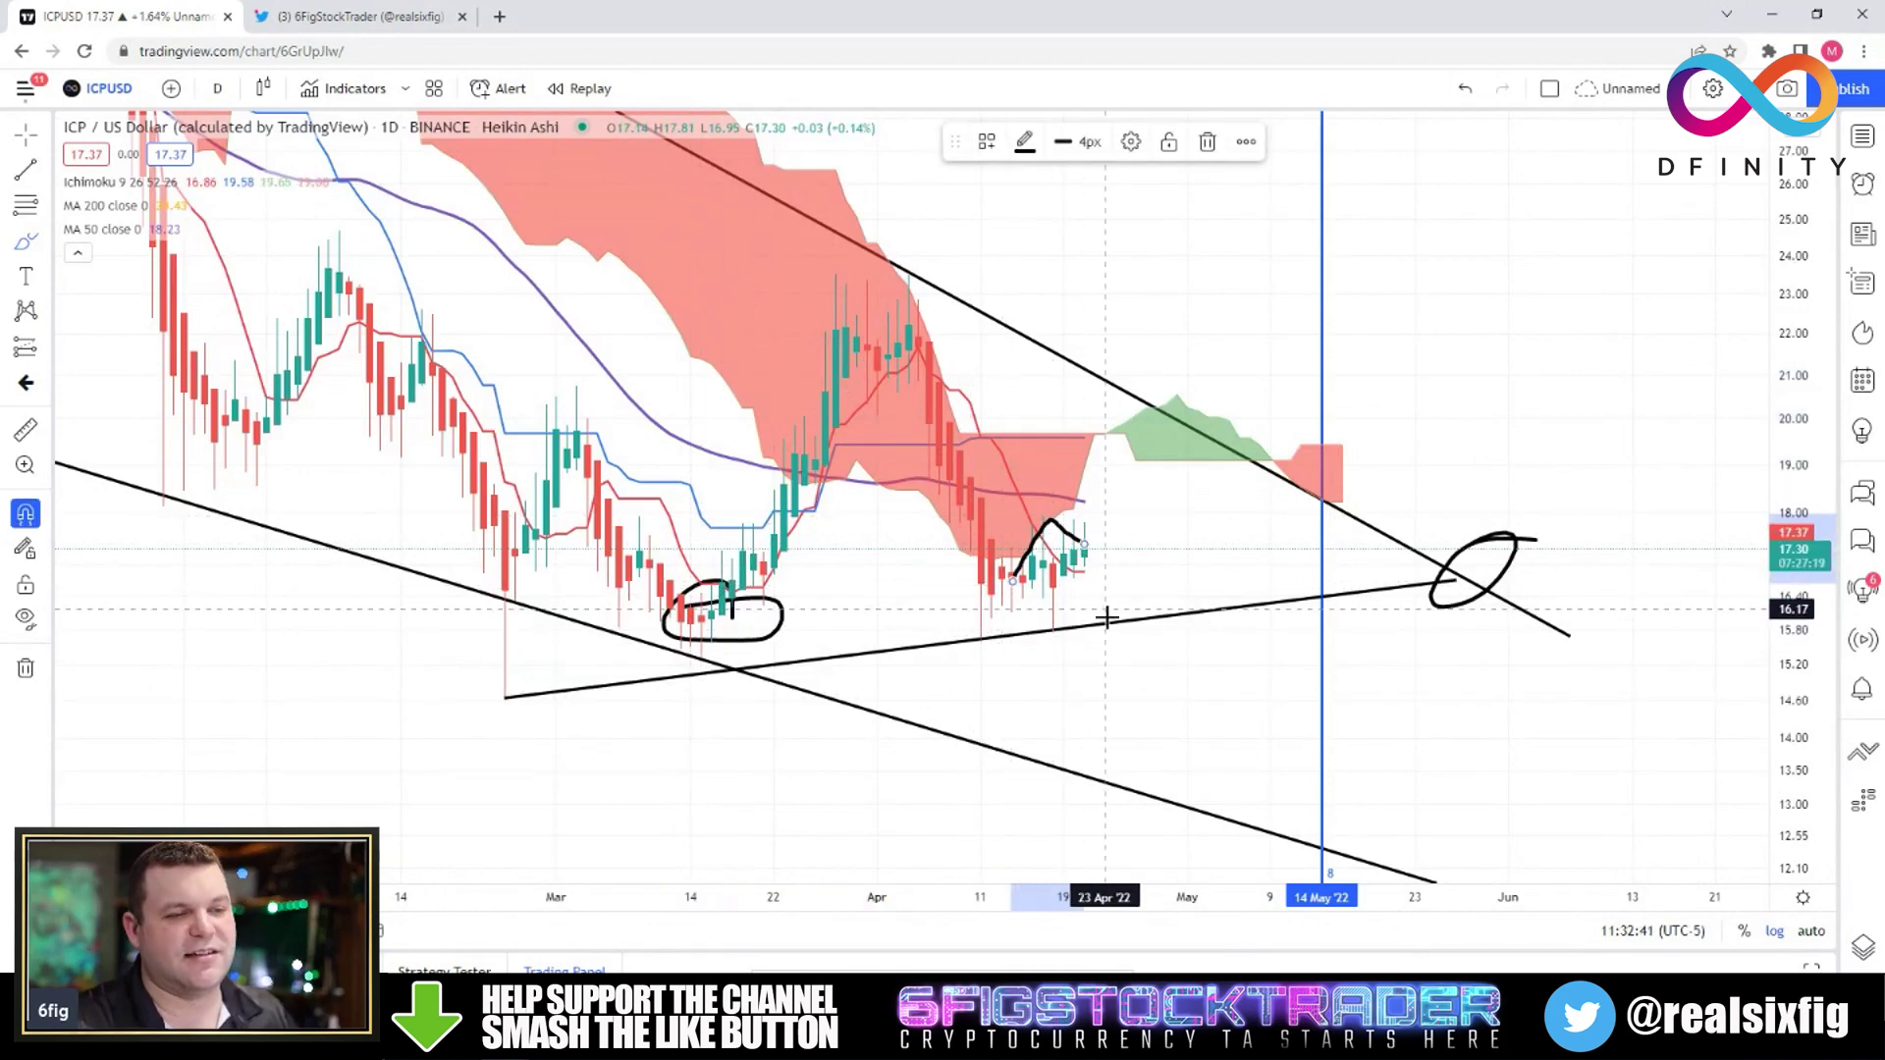
pyautogui.hotkey('ctrl', 'z')
pyautogui.hotkey('ctrl', 'z')
# Review the falling wedge as a whole, with its Fibonacci time lines and the circled convergence point
pyautogui.scroll(-3, 1107, 673)
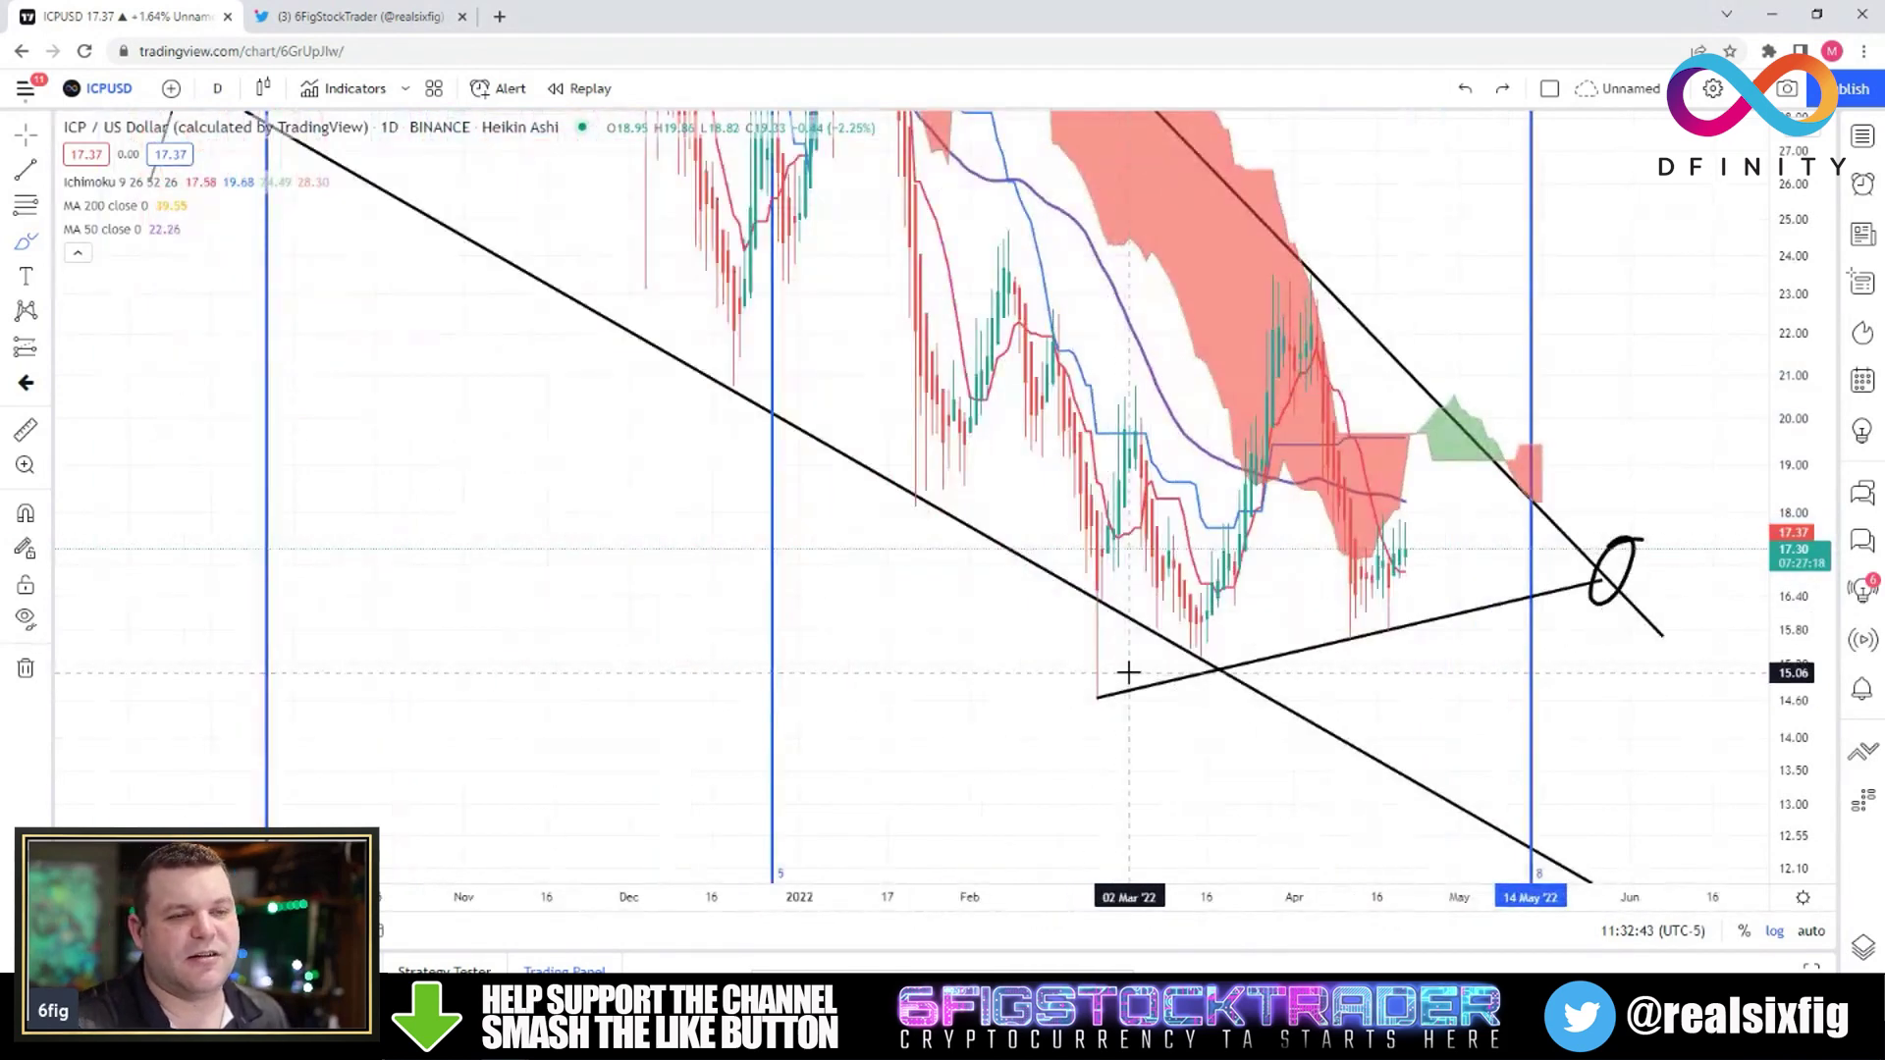
pyautogui.scroll(-3, 1128, 674)
pyautogui.scroll(2, 1242, 758)
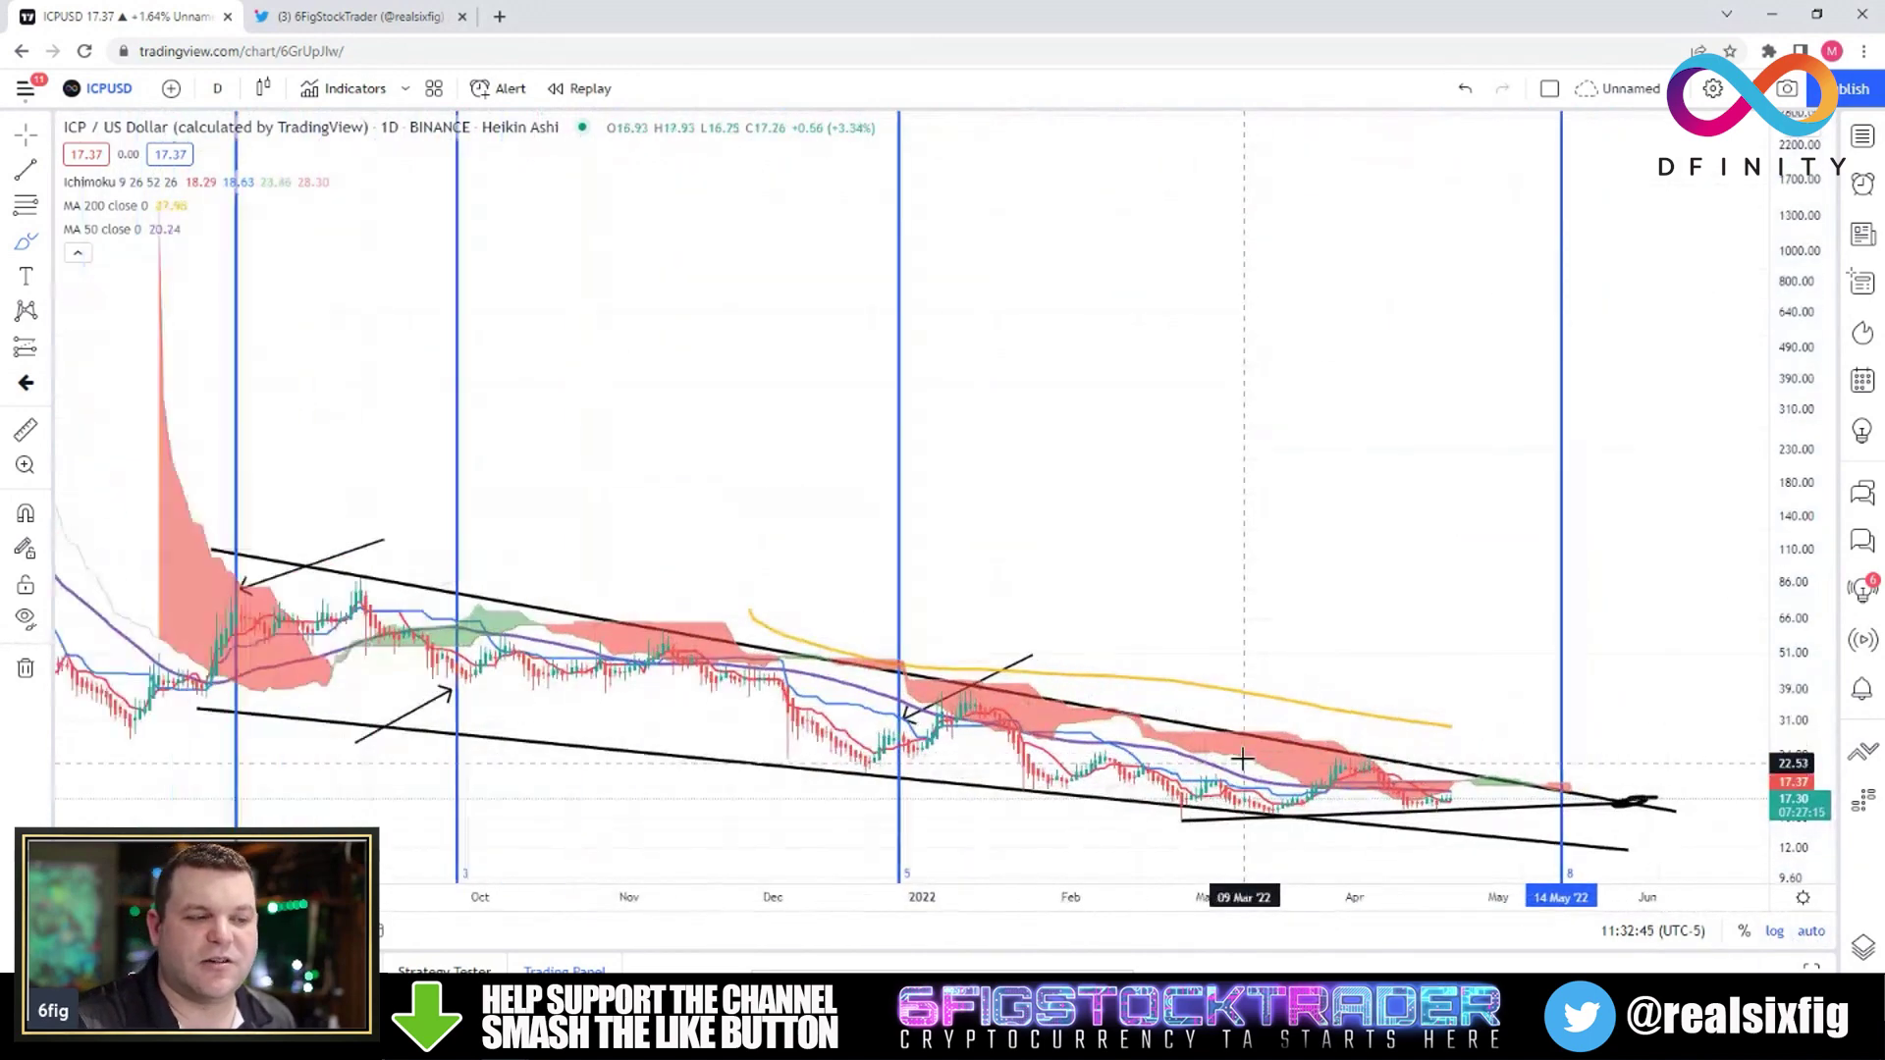
pyautogui.scroll(2, 1242, 757)
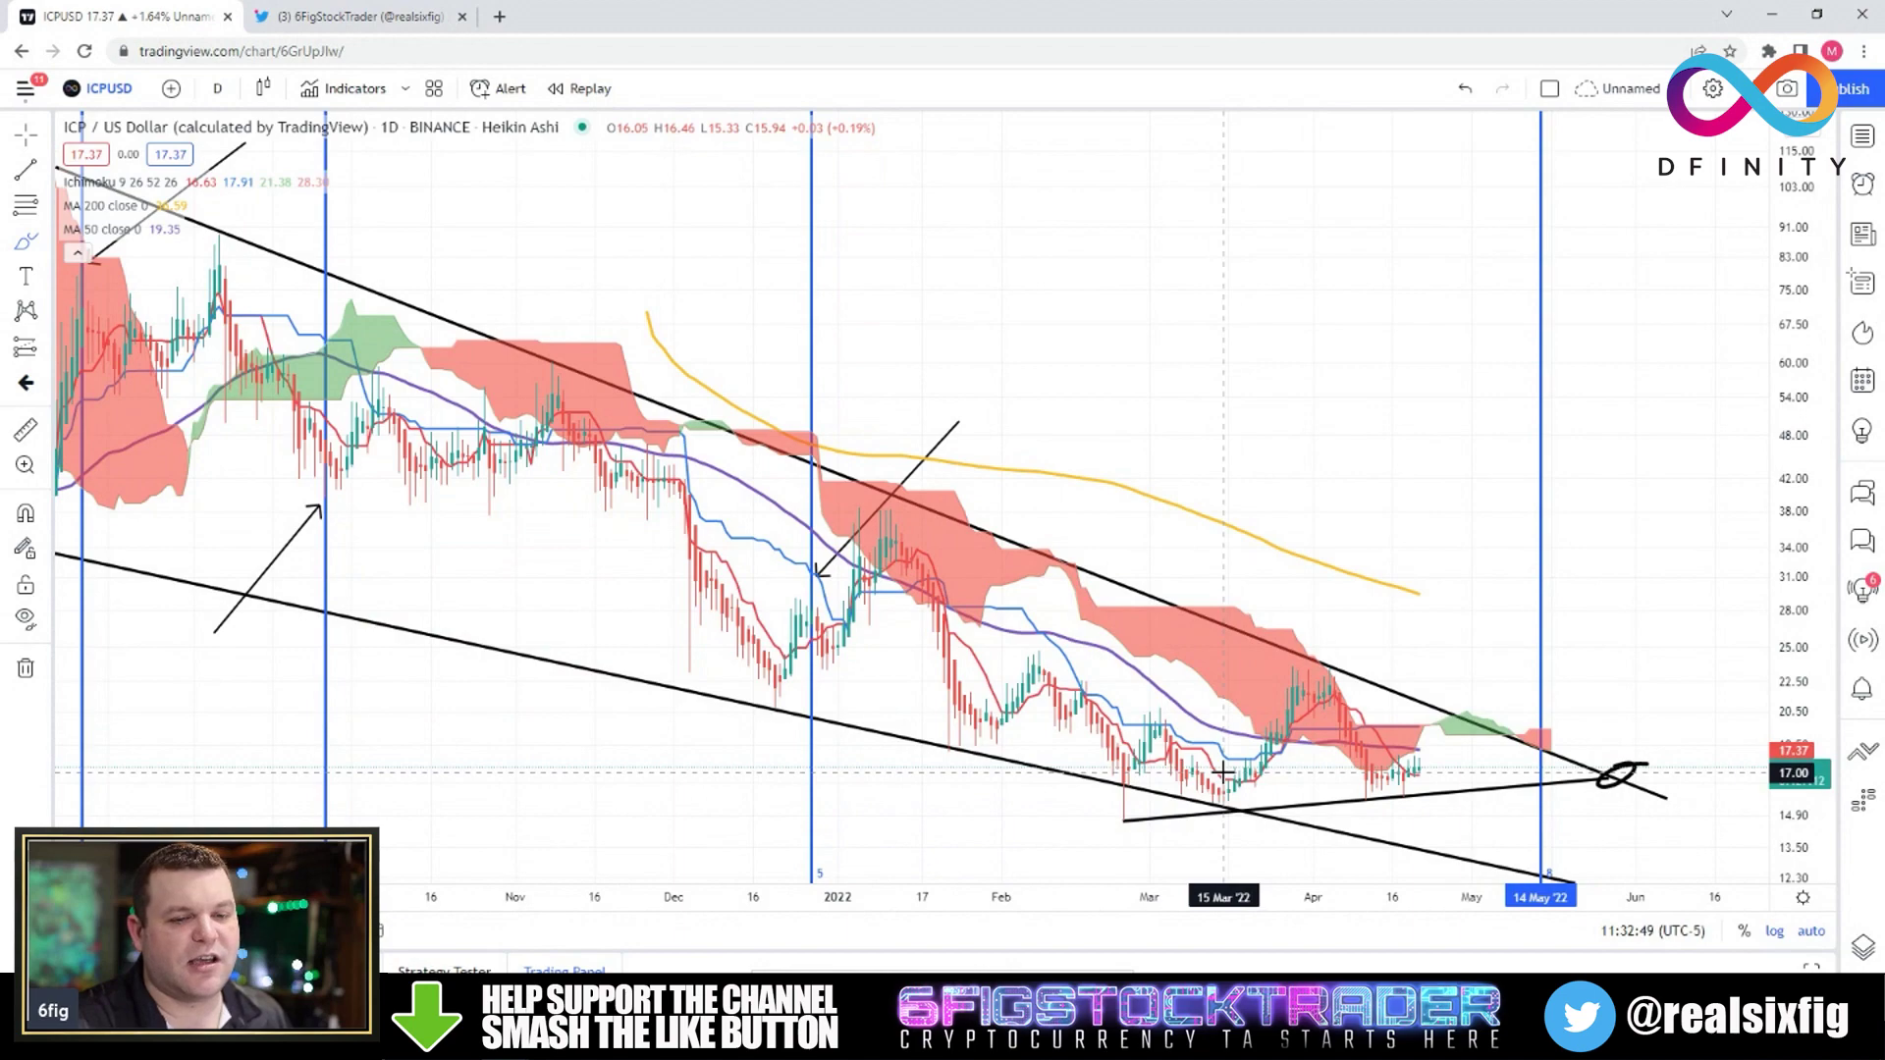
# Delete the hand-drawn circle around the convergence point of the wedge's upper trendline and the rising support line
pyautogui.scroll(2, 1223, 773)
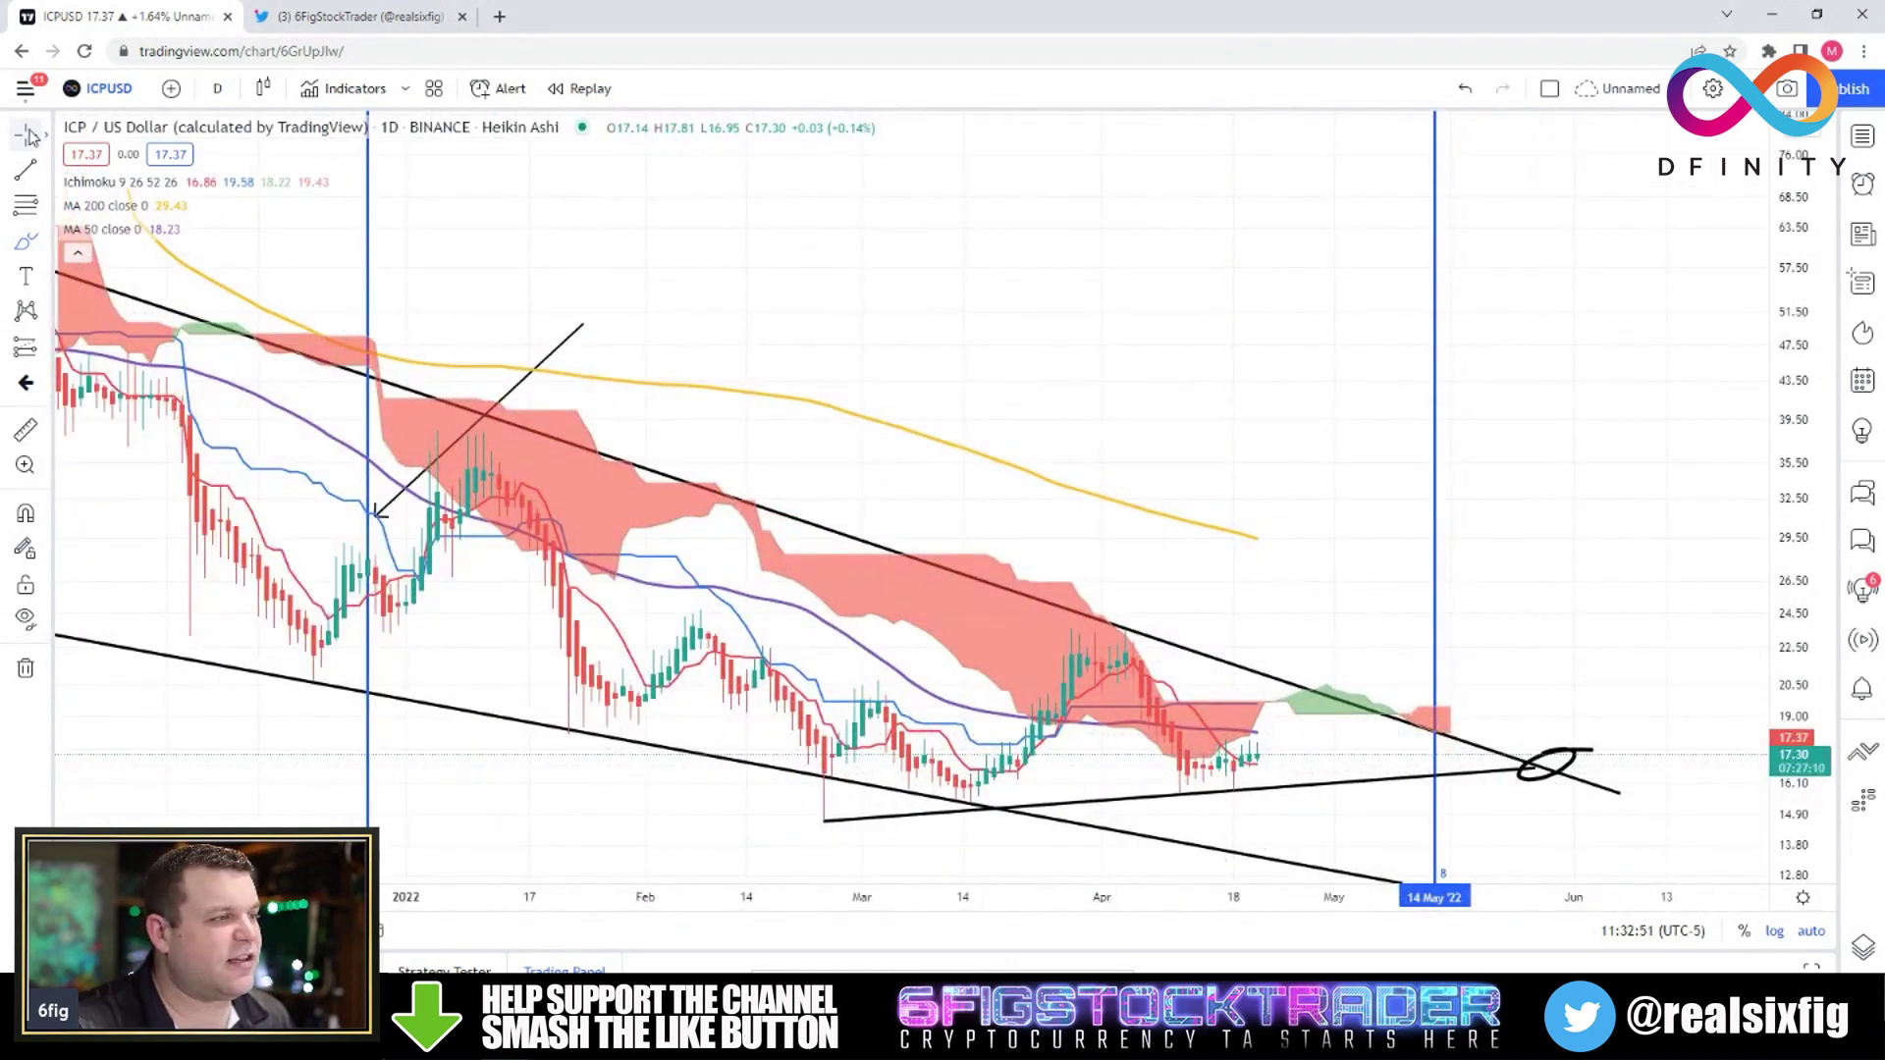
pyautogui.click(1562, 759)
pyautogui.press('Delete')
# Draw a Trend Angle from the 24 Feb '22 low at about 14.58 upward at 45°, ending near 07 Apr '22 at about 30.17
pyautogui.scroll(3, 1263, 749)
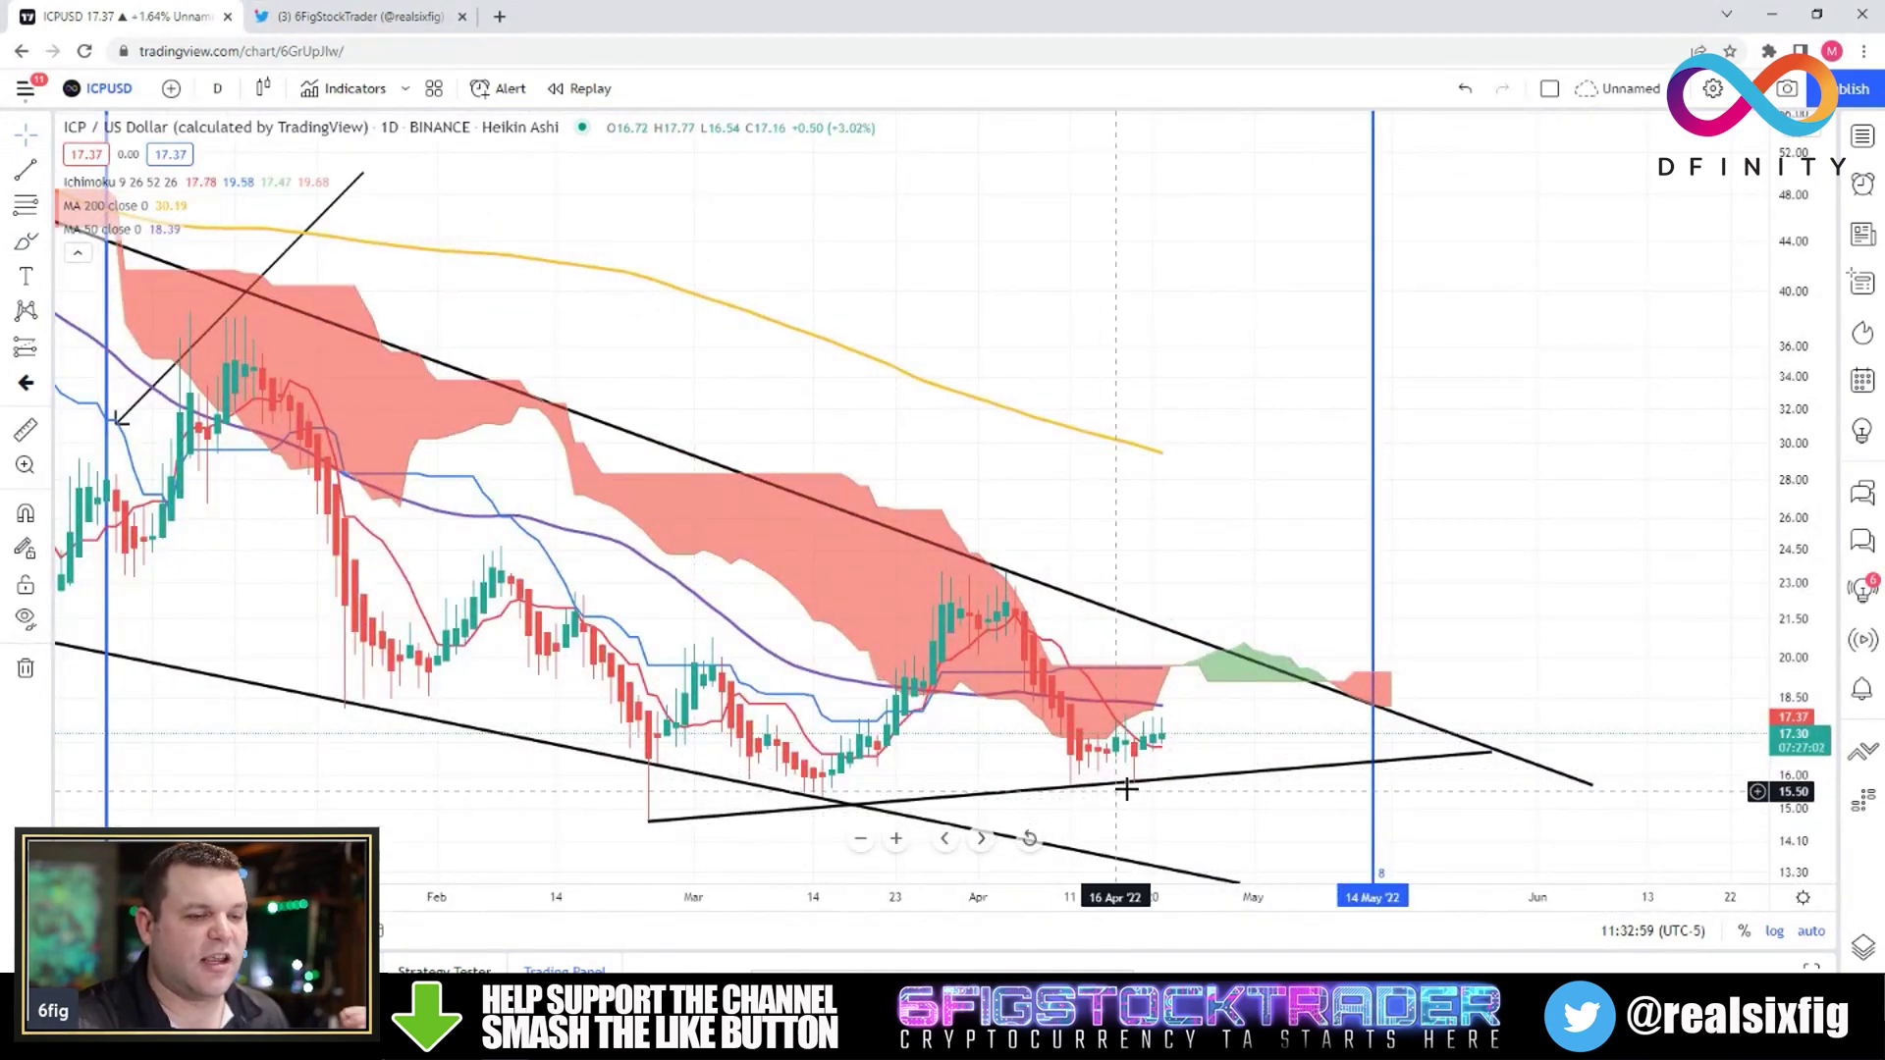
pyautogui.click(51, 172)
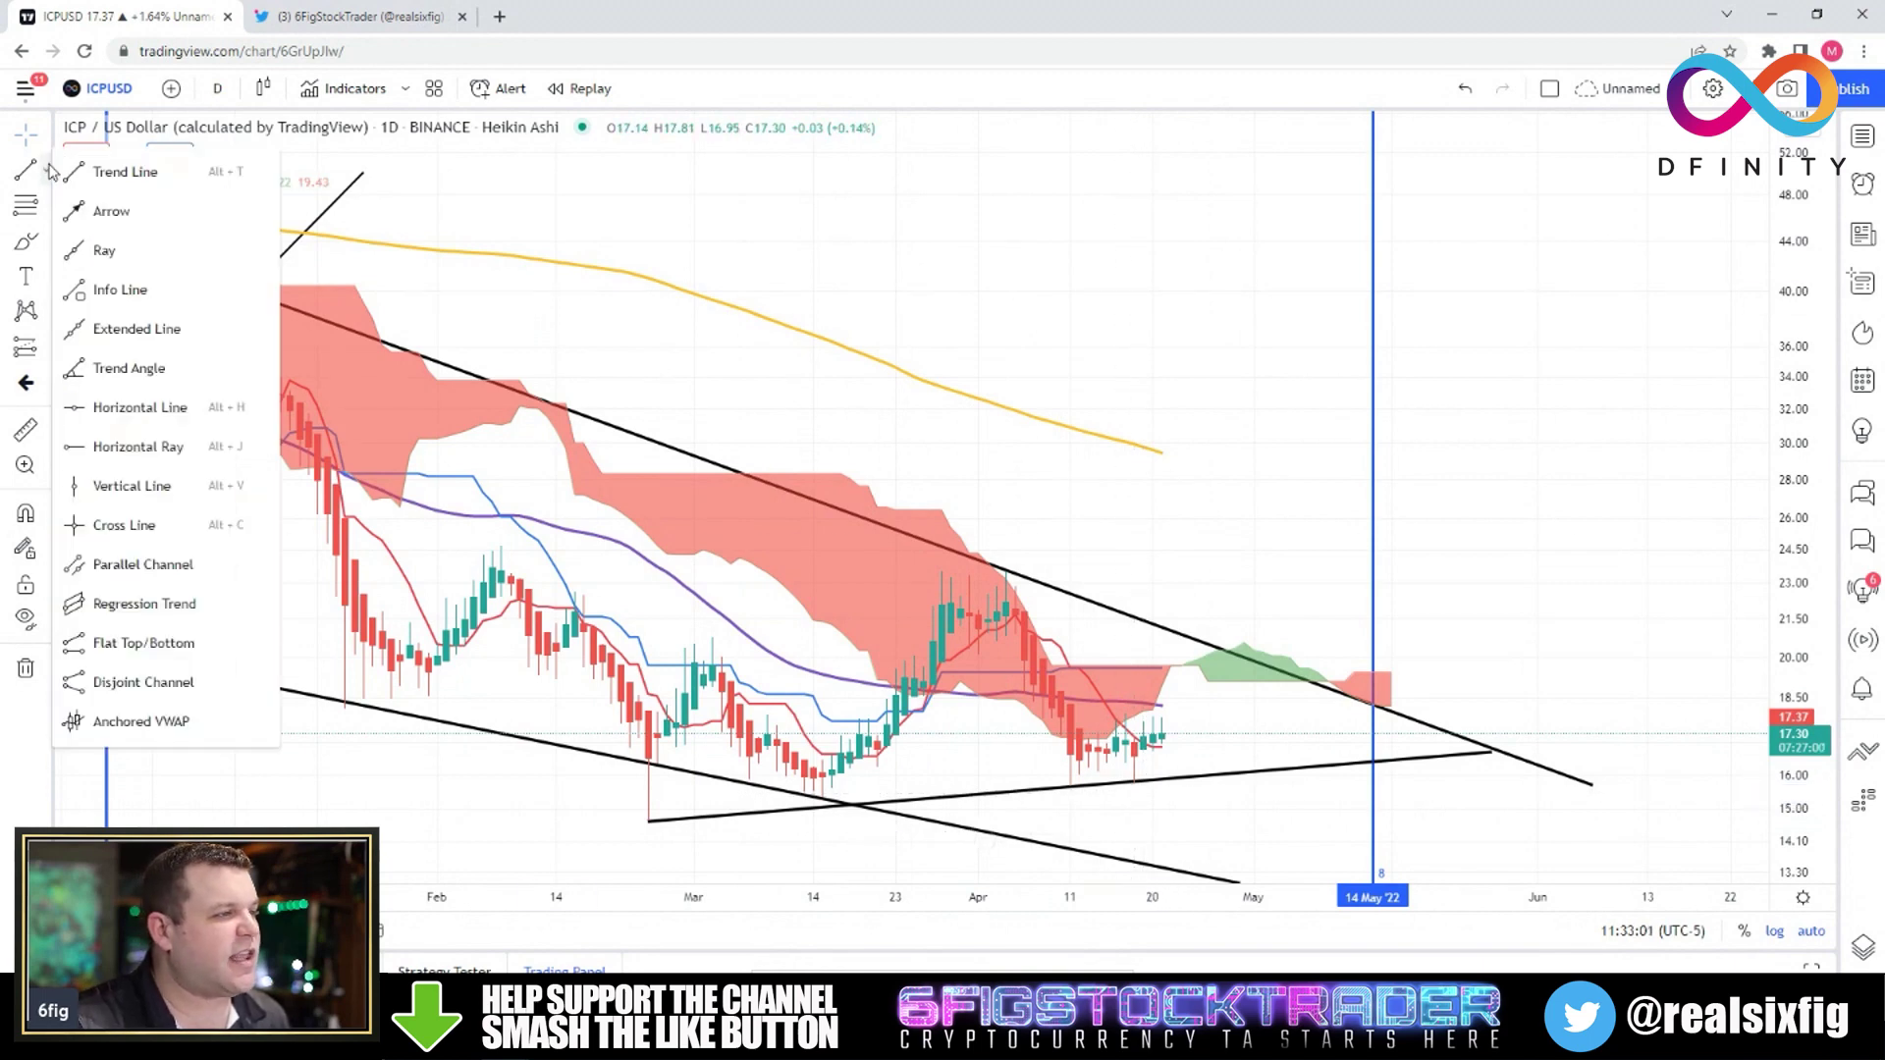
pyautogui.click(128, 368)
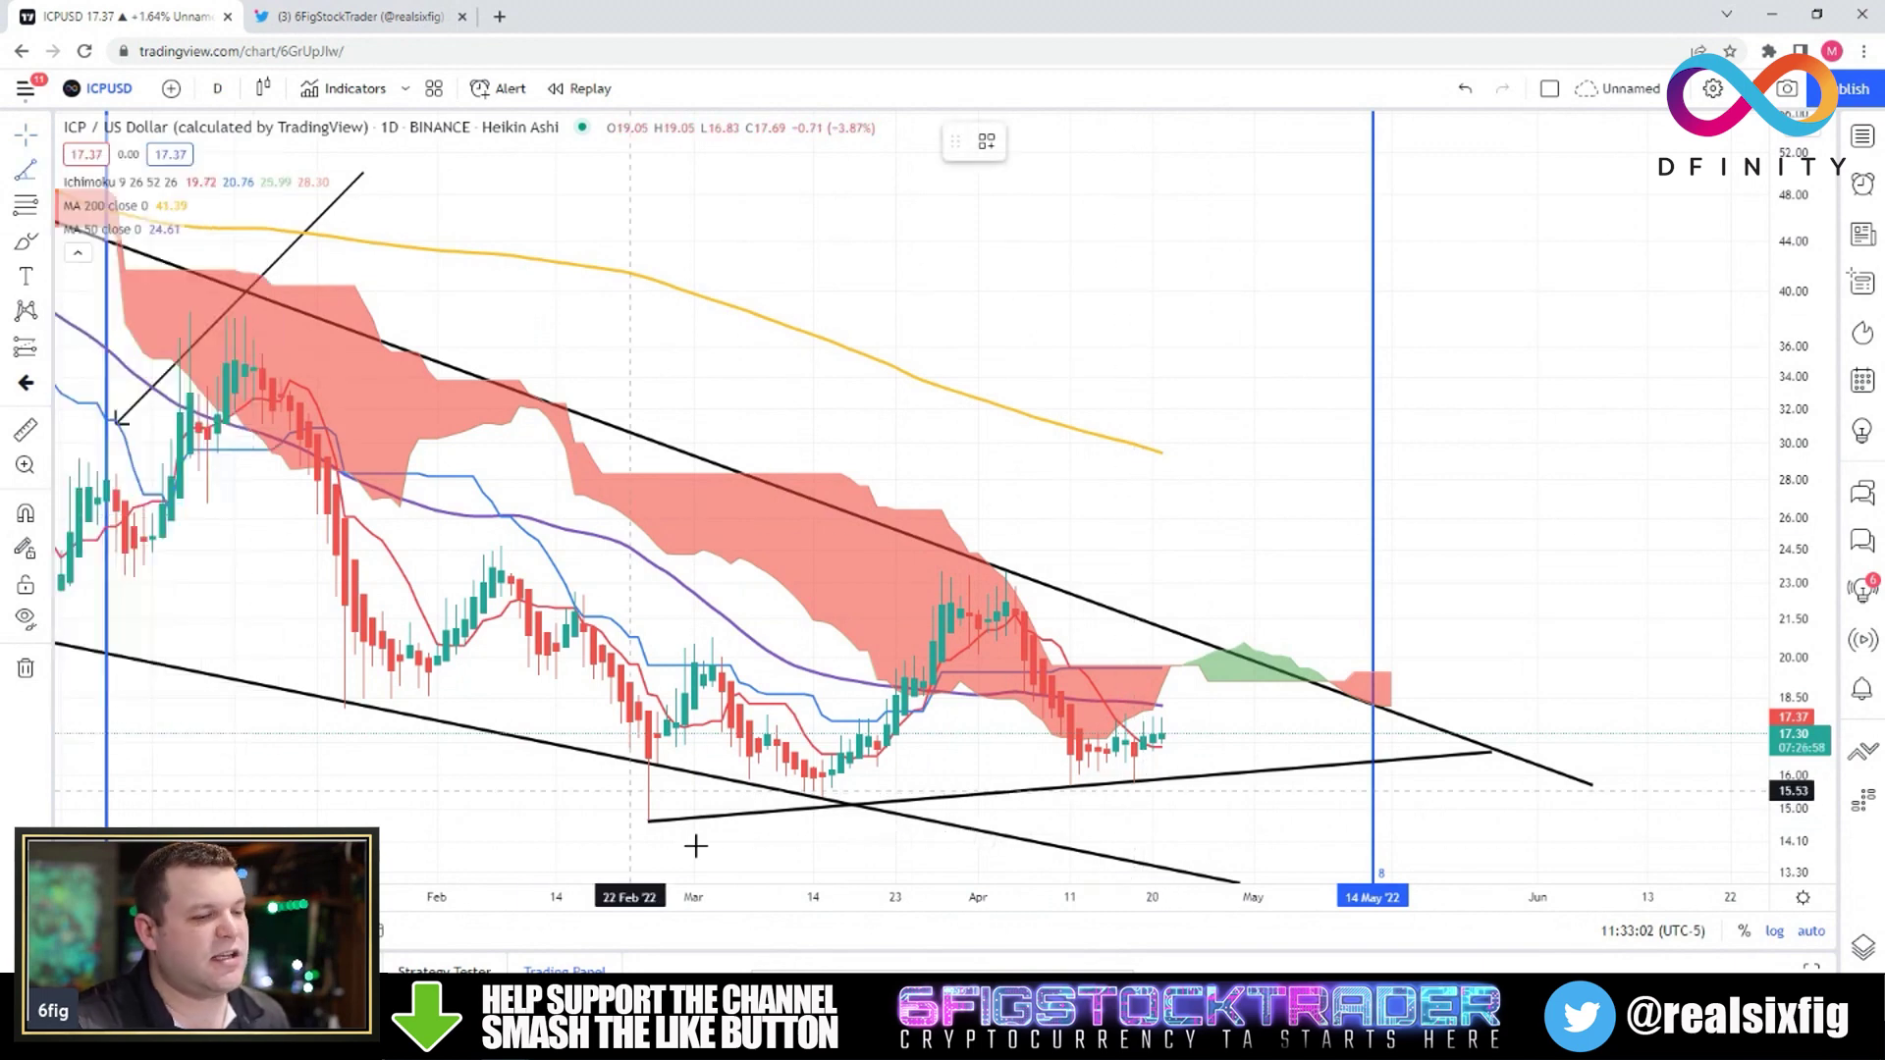
pyautogui.click(646, 823)
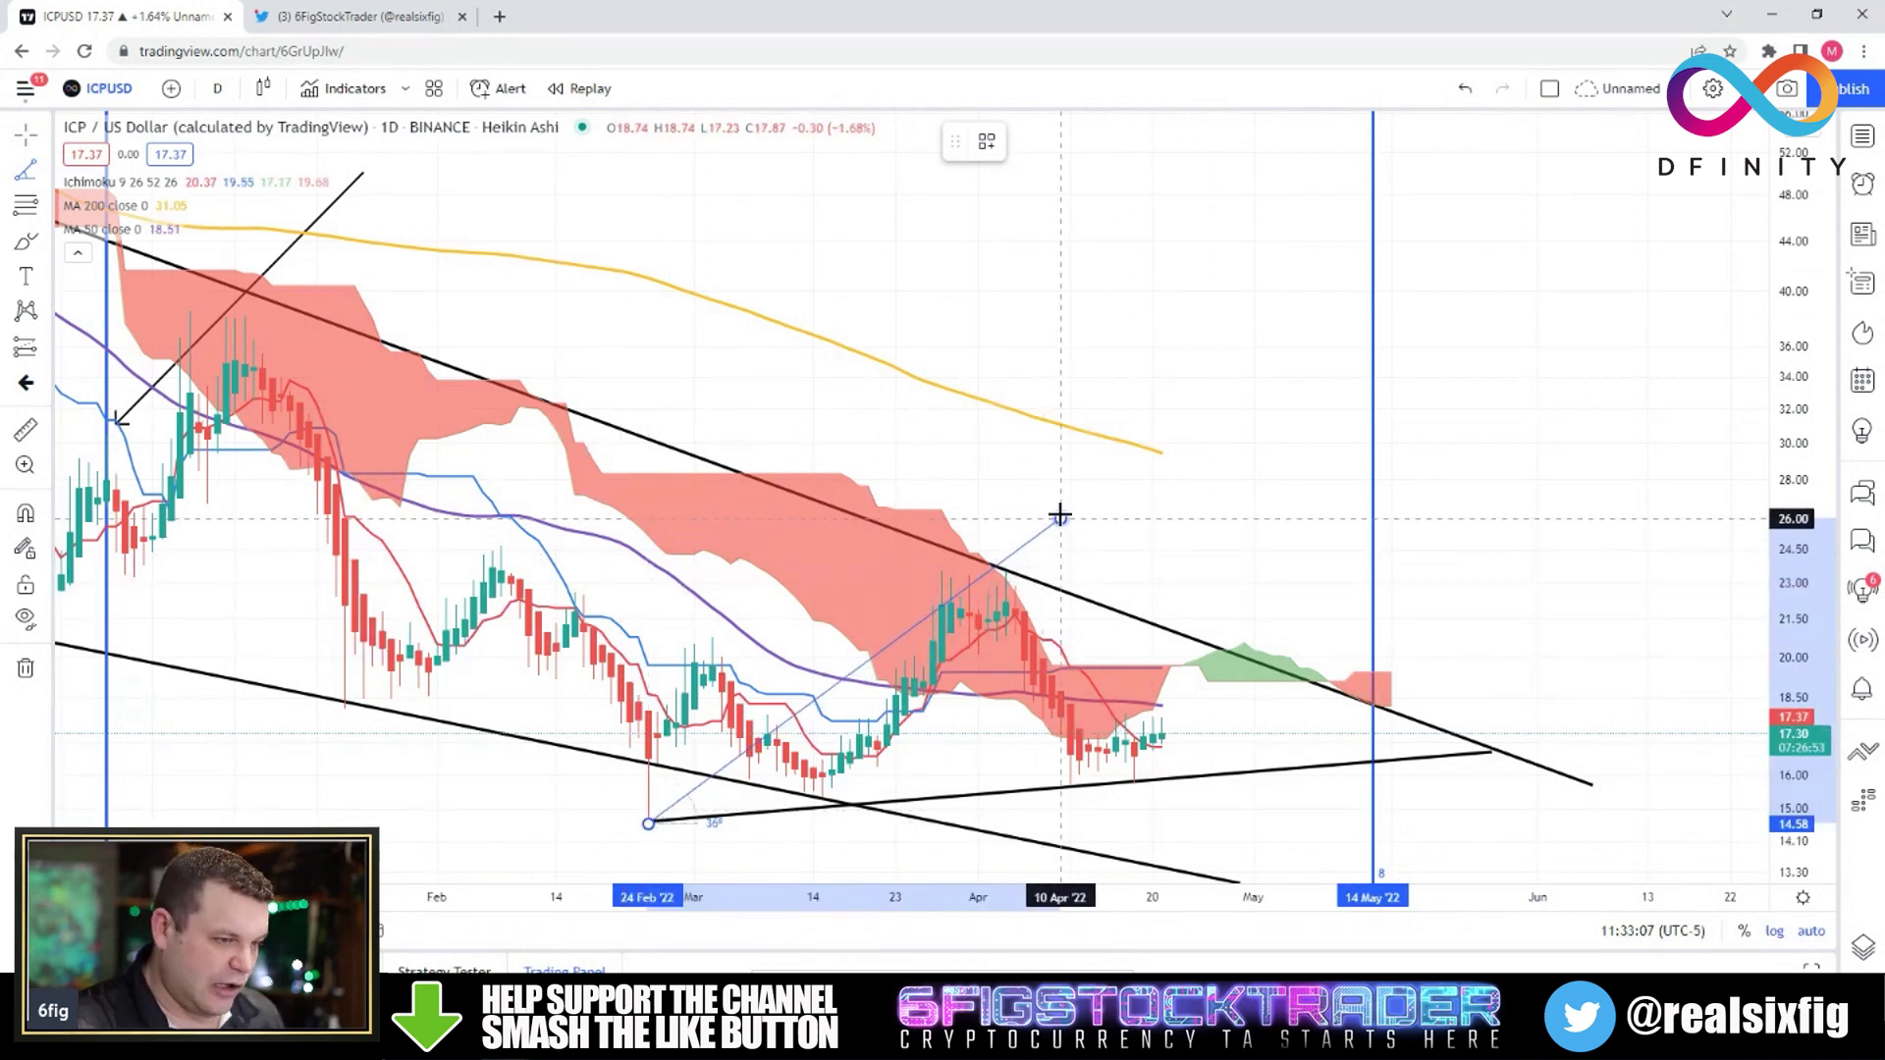
pyautogui.click(1034, 439)
# Add a Gann Fan from the same 24 Feb '22 low, with its 1/1 line along the 45° line to about 30.56 on 08 Apr '22
pyautogui.click(46, 204)
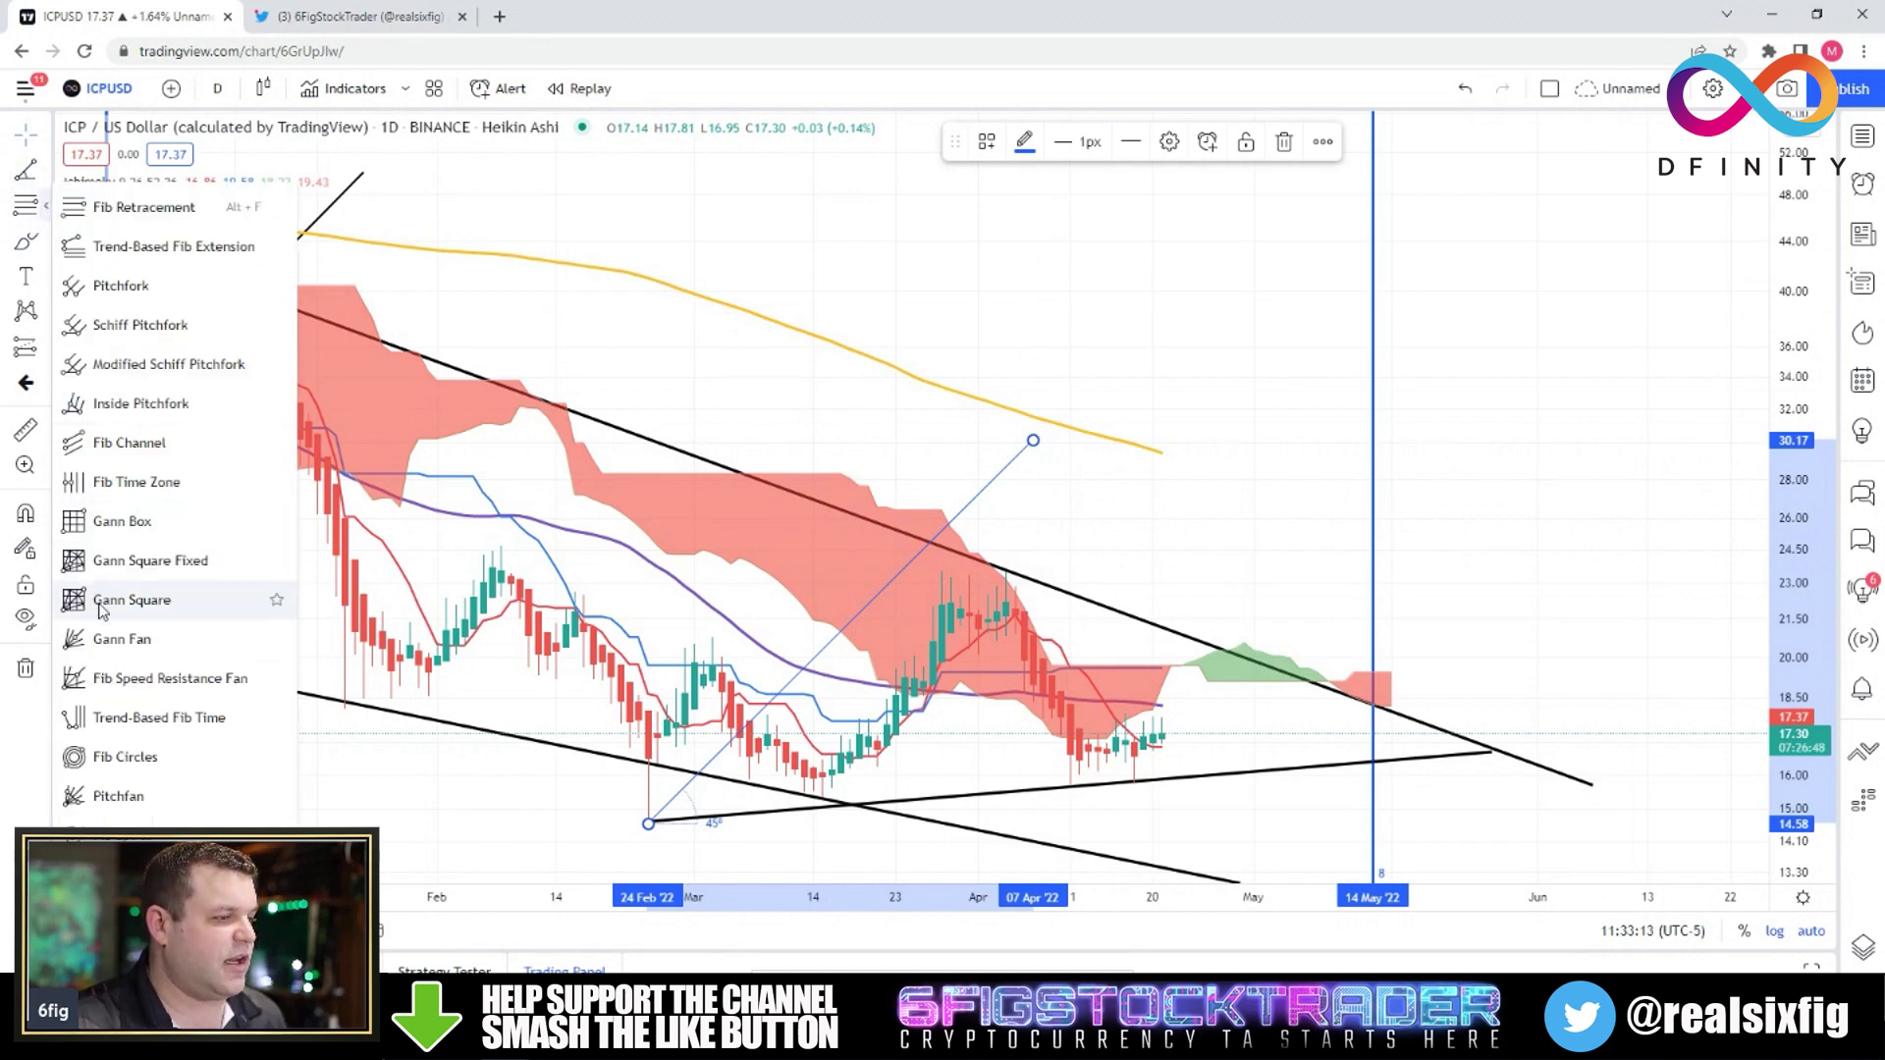
pyautogui.click(122, 638)
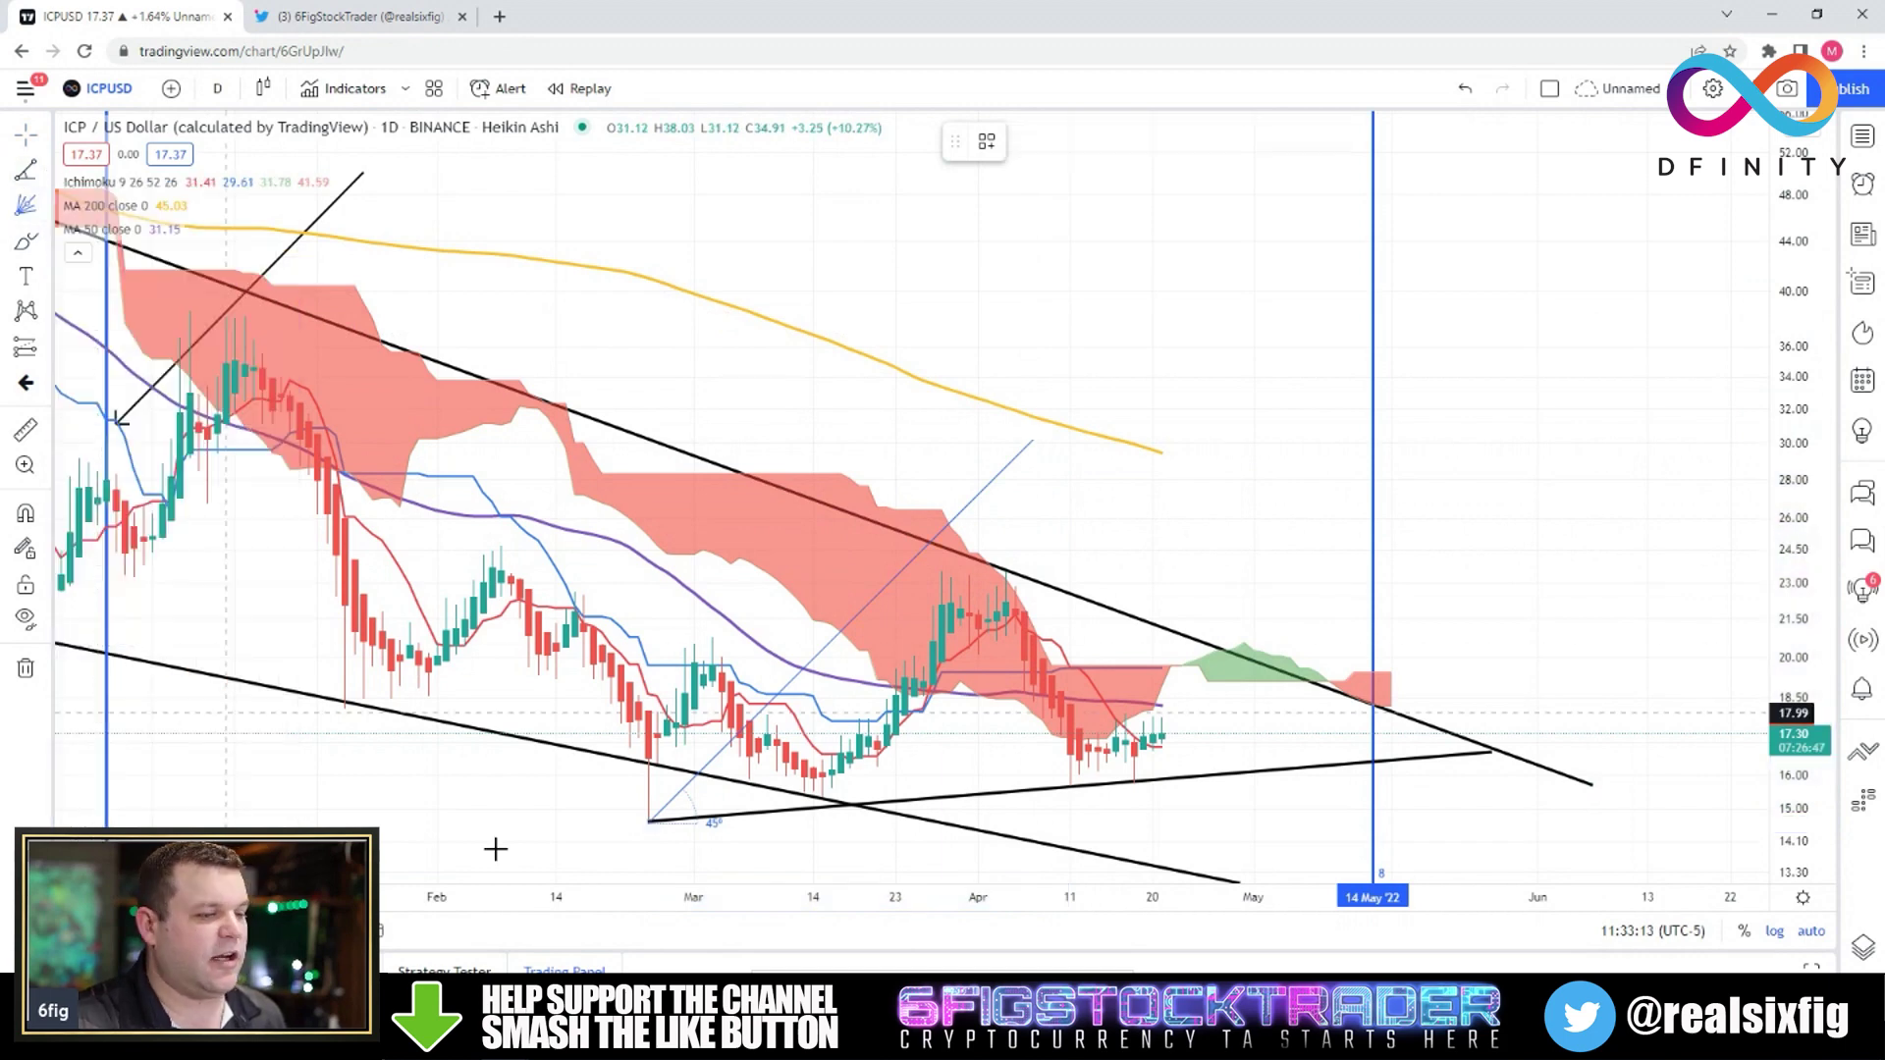
pyautogui.click(648, 821)
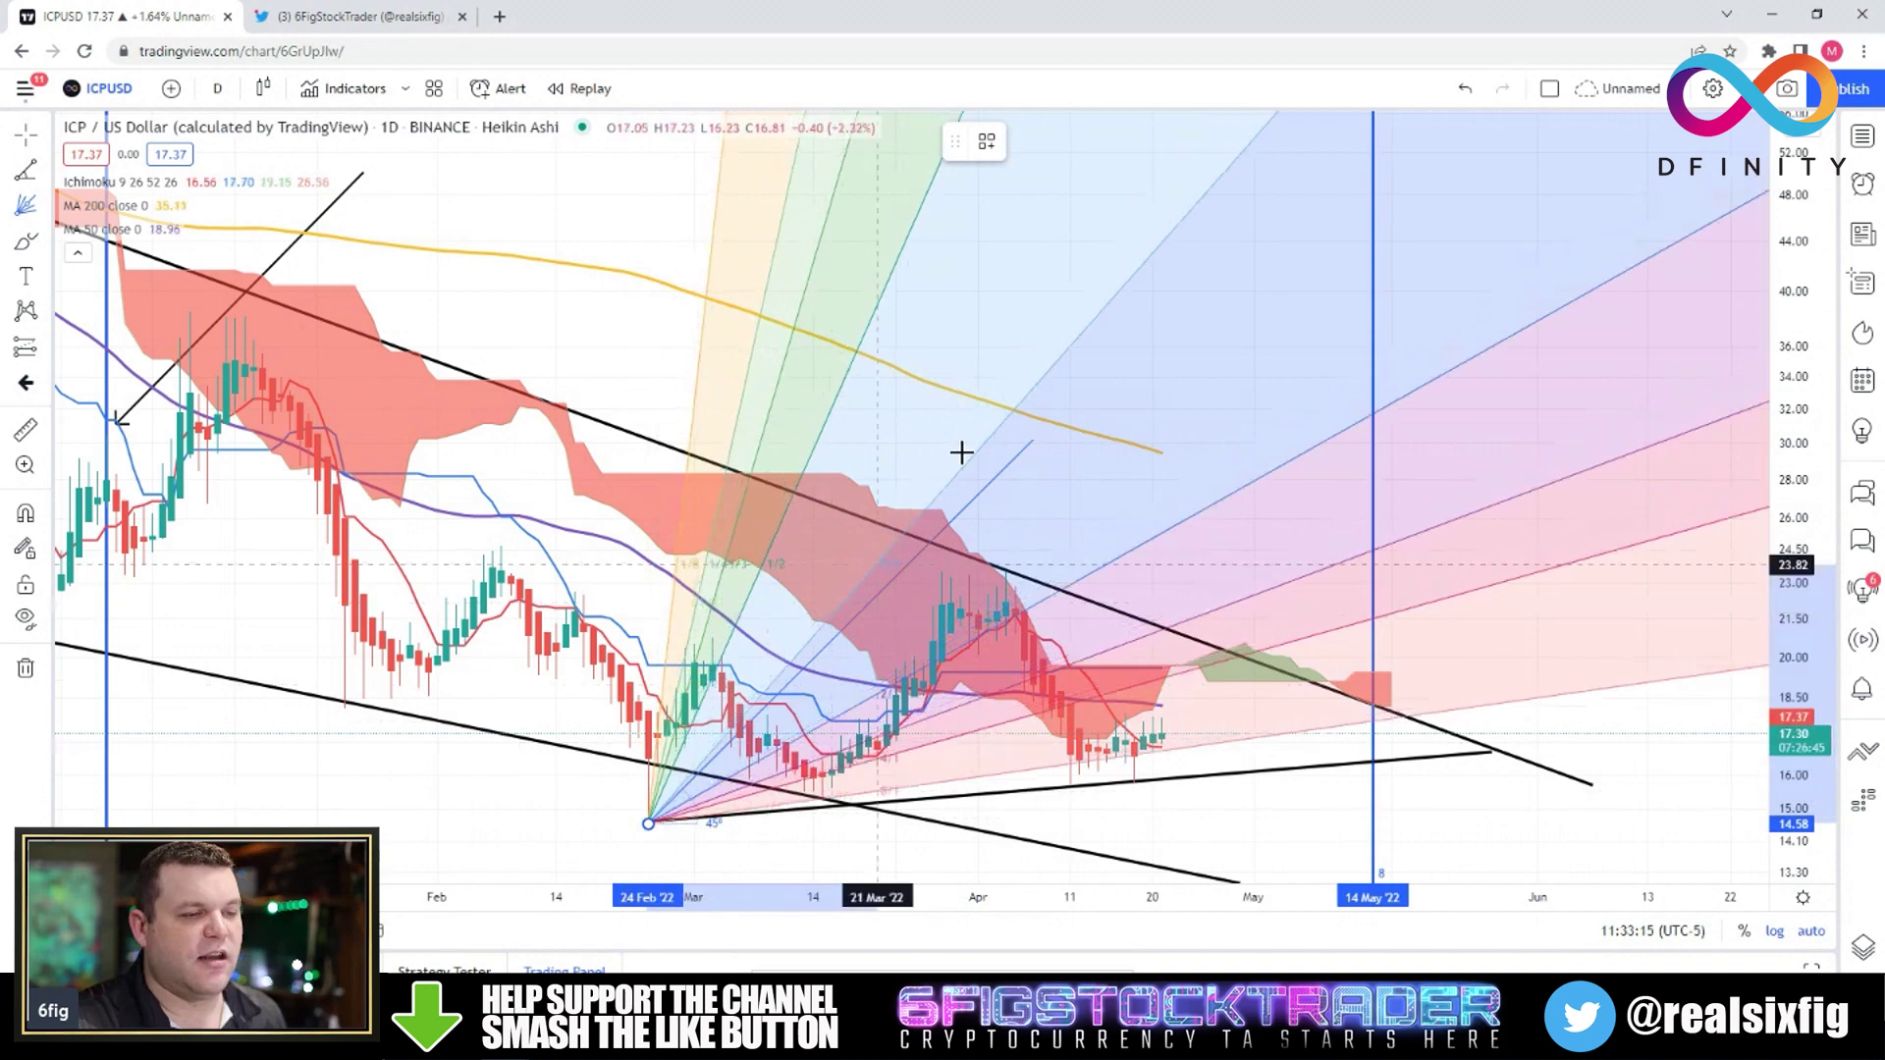
pyautogui.click(1041, 433)
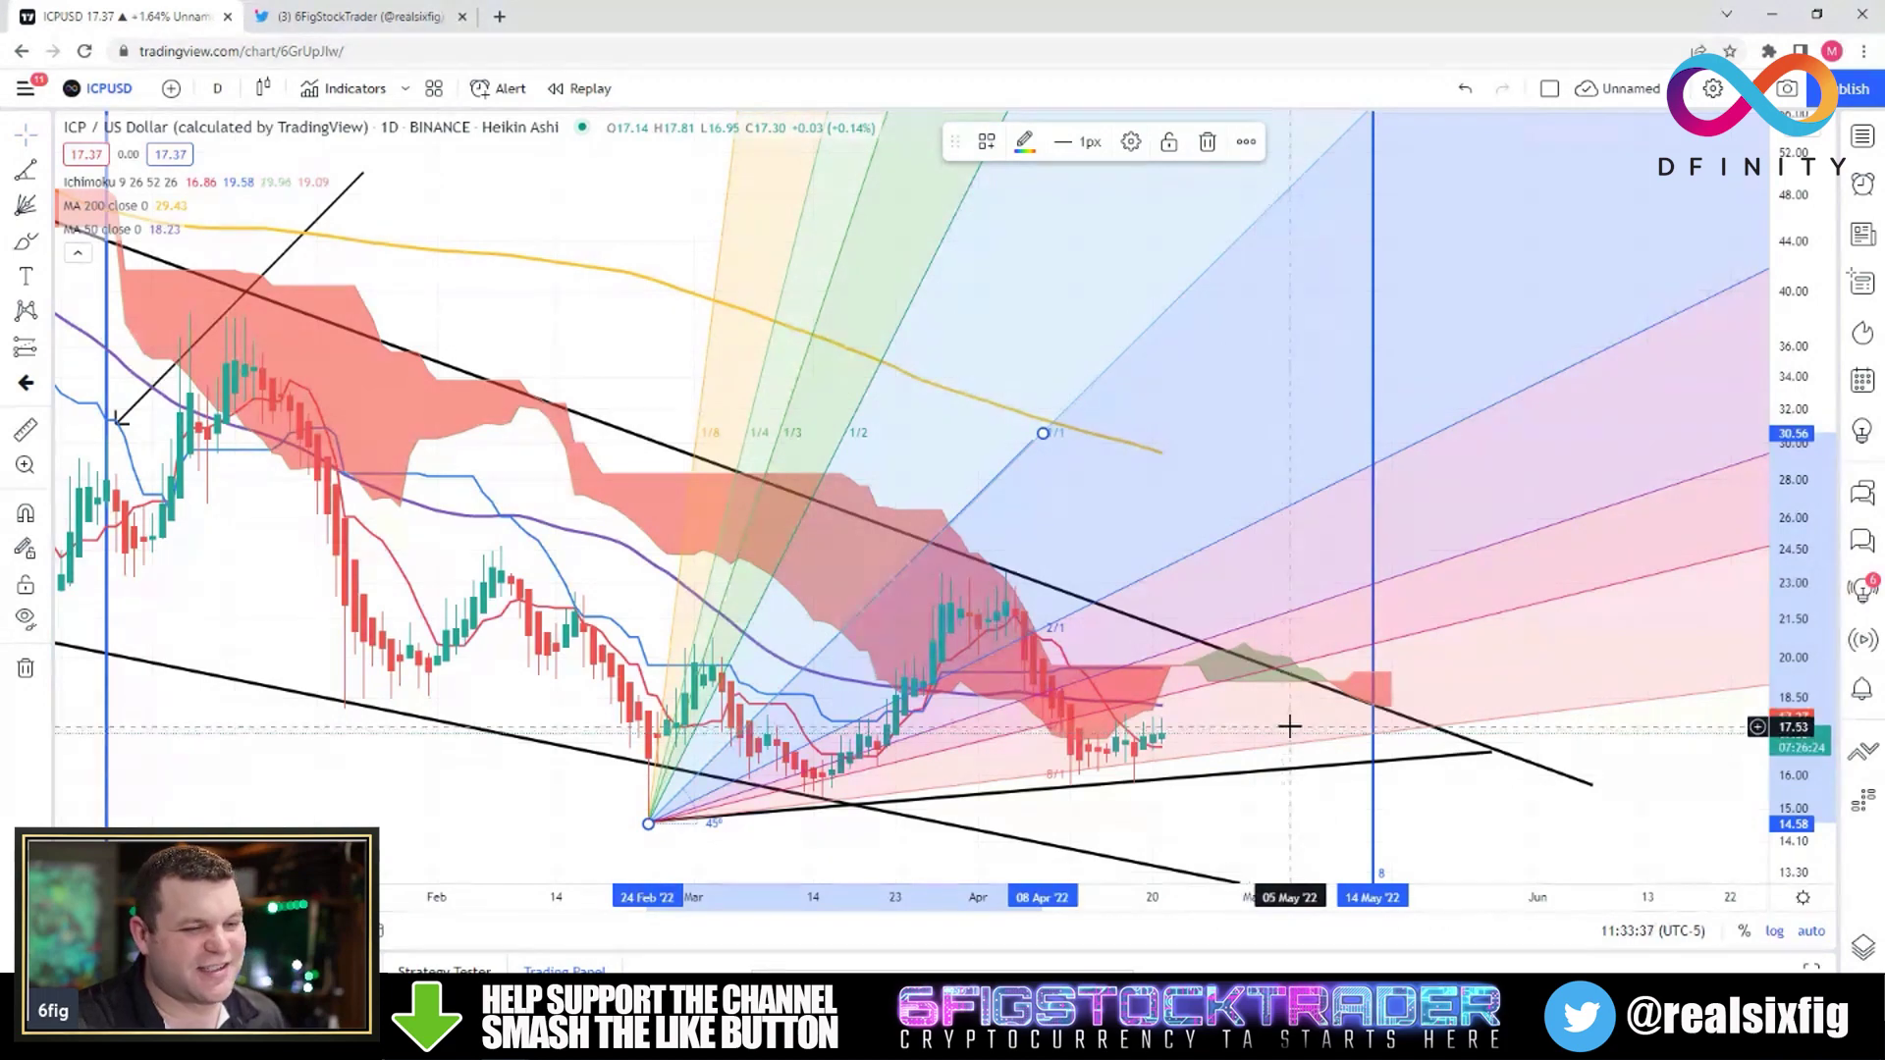
# Delete the 45° trend angle line and the Gann Fan from the chart
pyautogui.scroll(-2, 1289, 724)
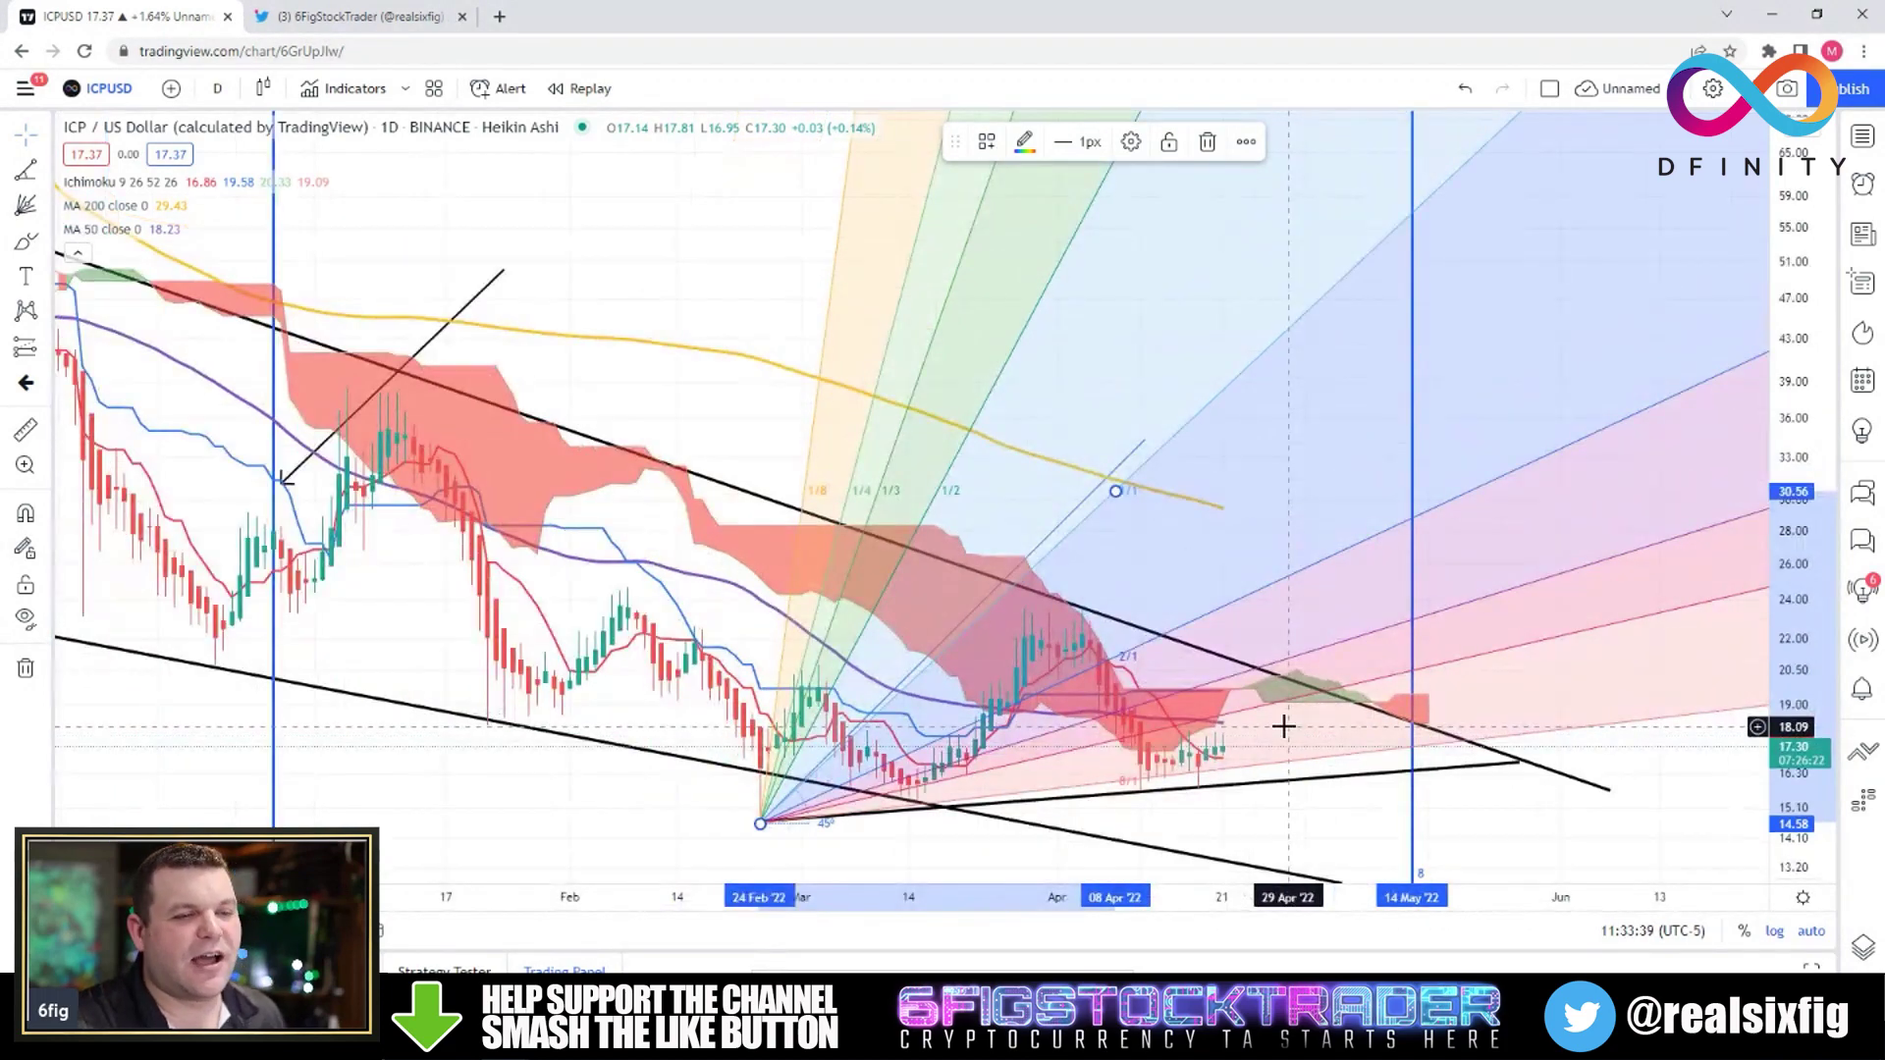
pyautogui.scroll(2, 1284, 727)
pyautogui.rightClick(1317, 609)
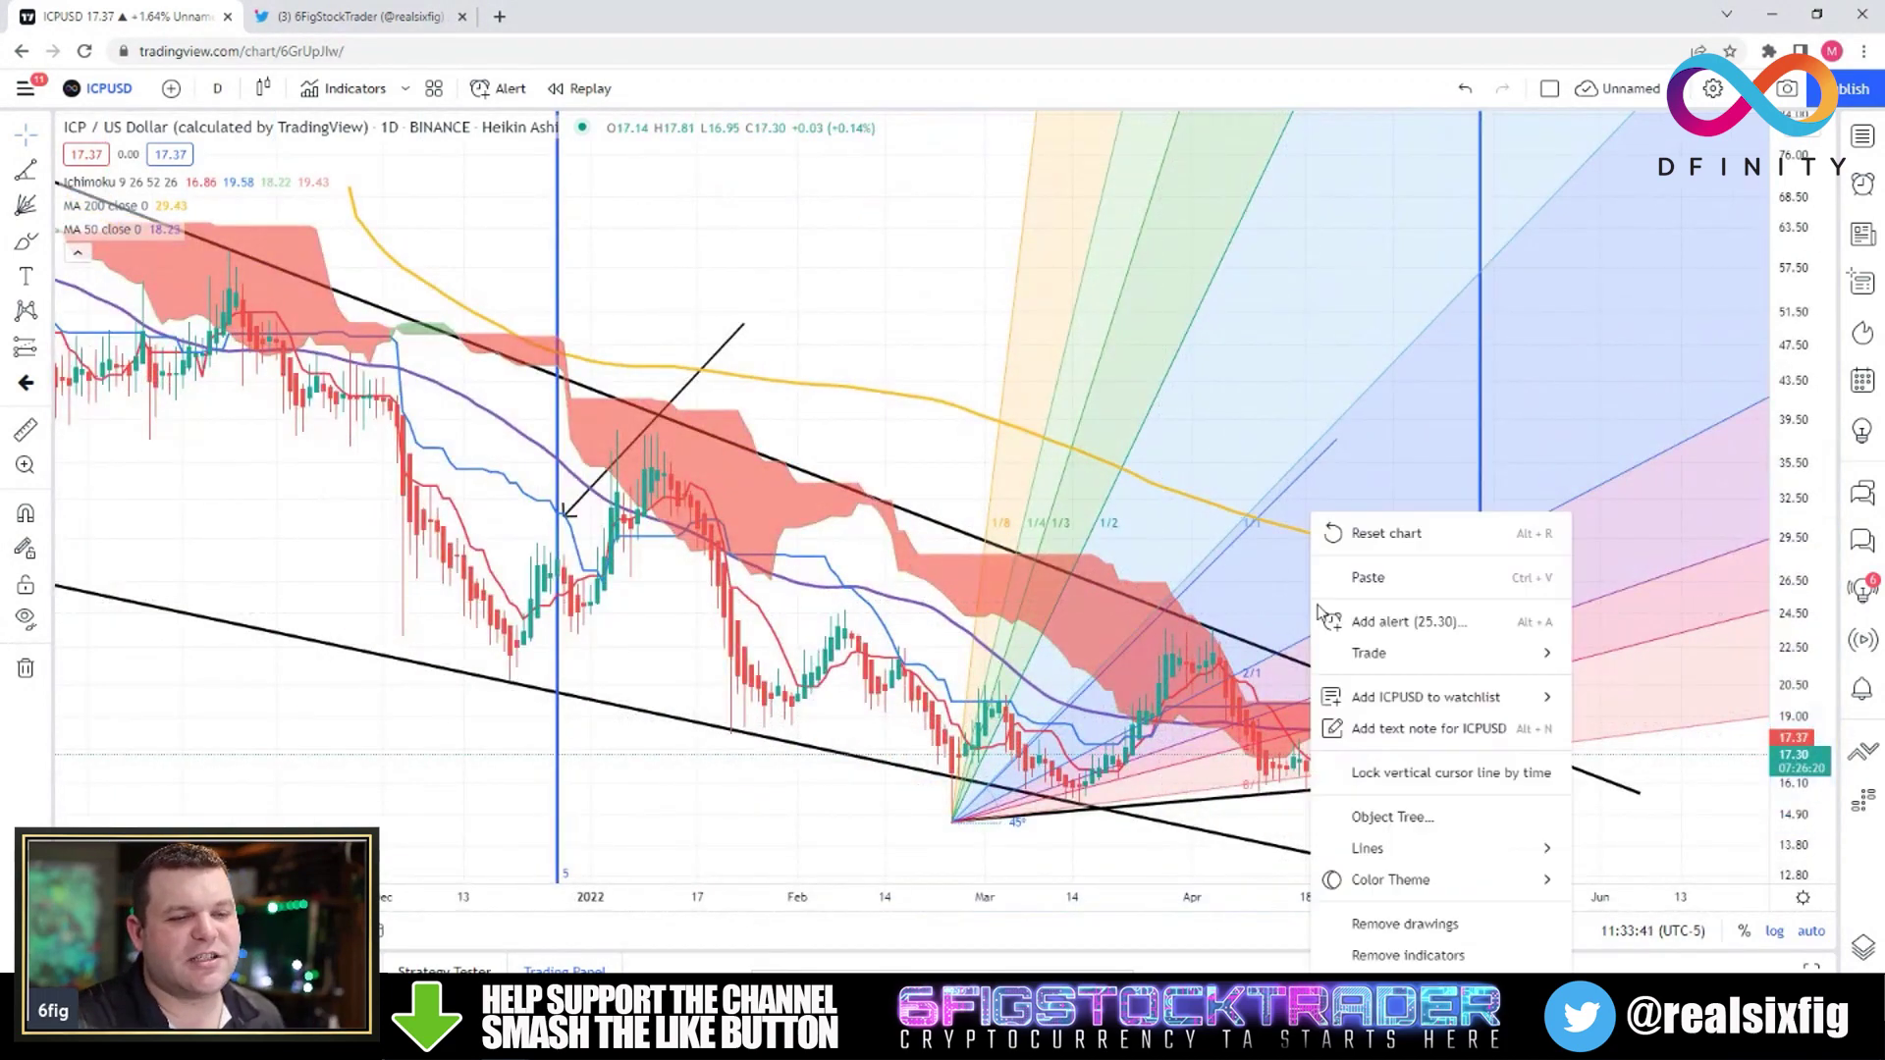
pyautogui.click(1211, 568)
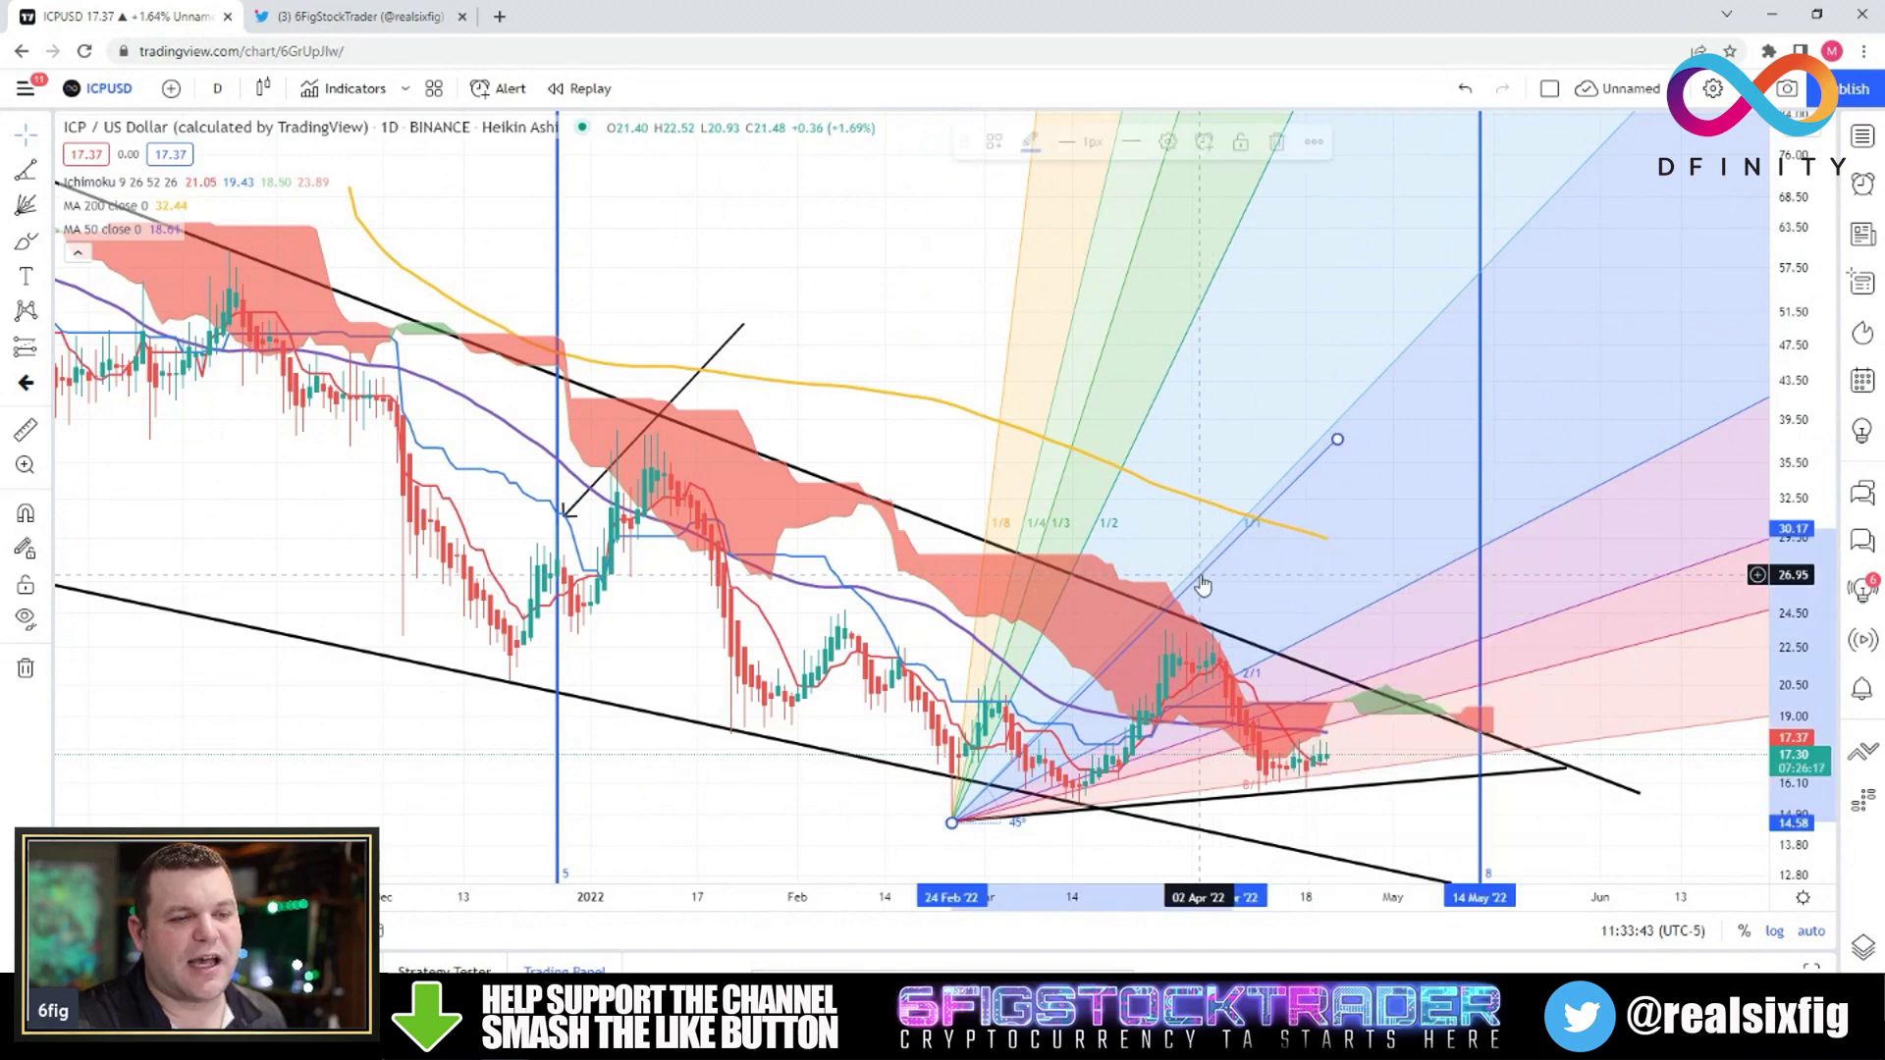
pyautogui.click(1276, 143)
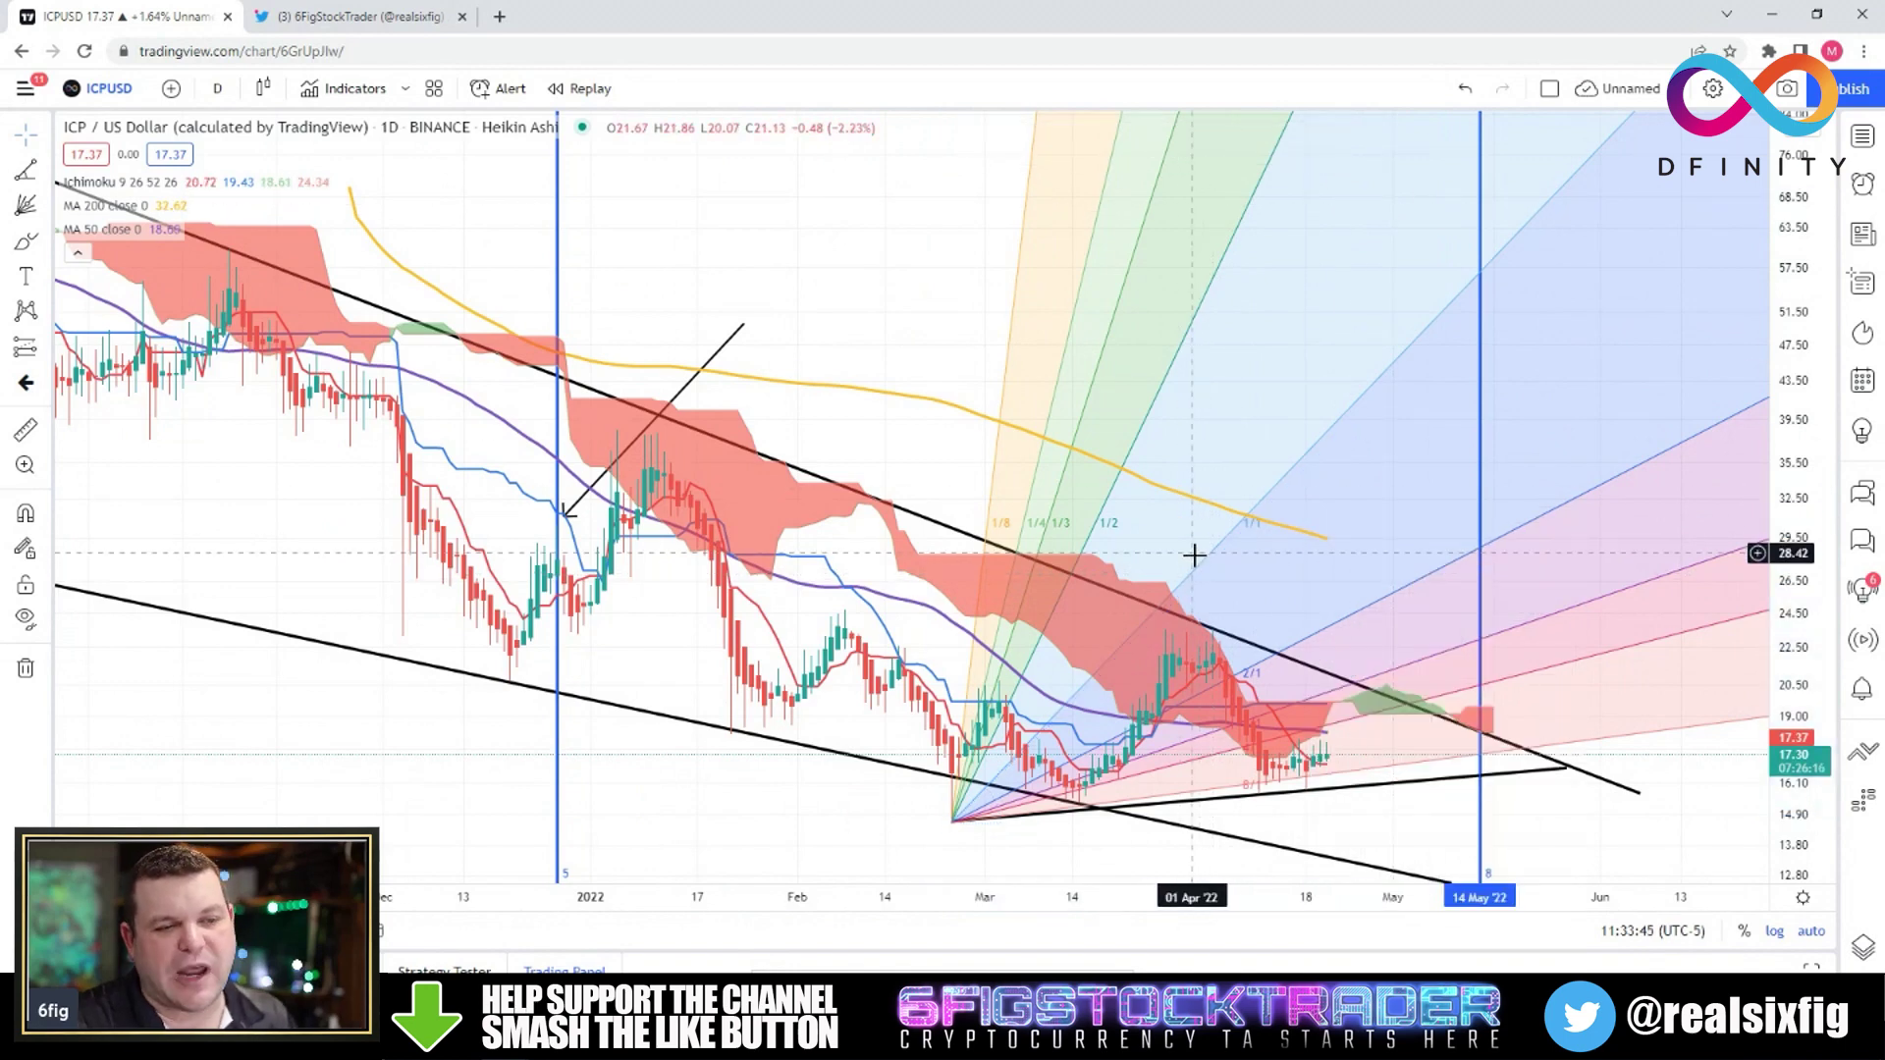
pyautogui.click(1257, 379)
pyautogui.press('Delete')
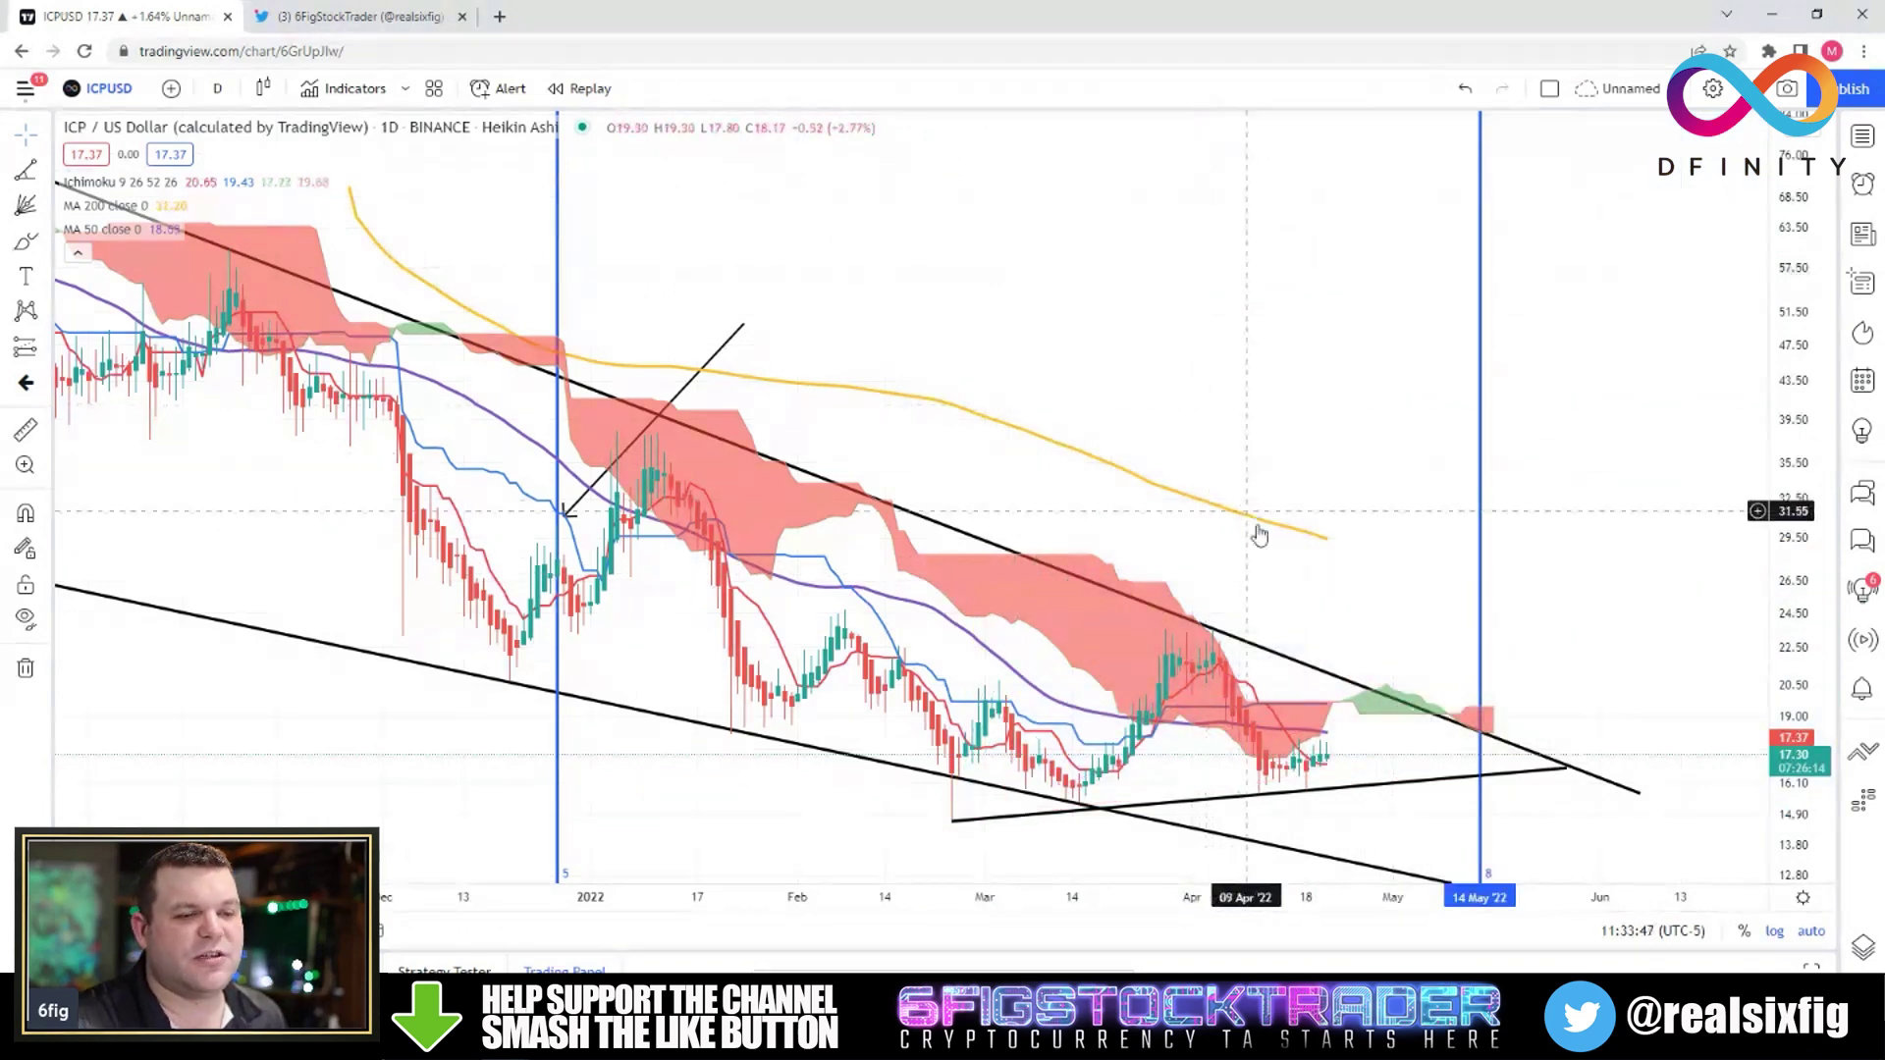
# Move the vertical line from the wedge's opening to the upper trendline just before 14 May '22, spanning about 19.34 to 64.25
pyautogui.scroll(3, 1348, 570)
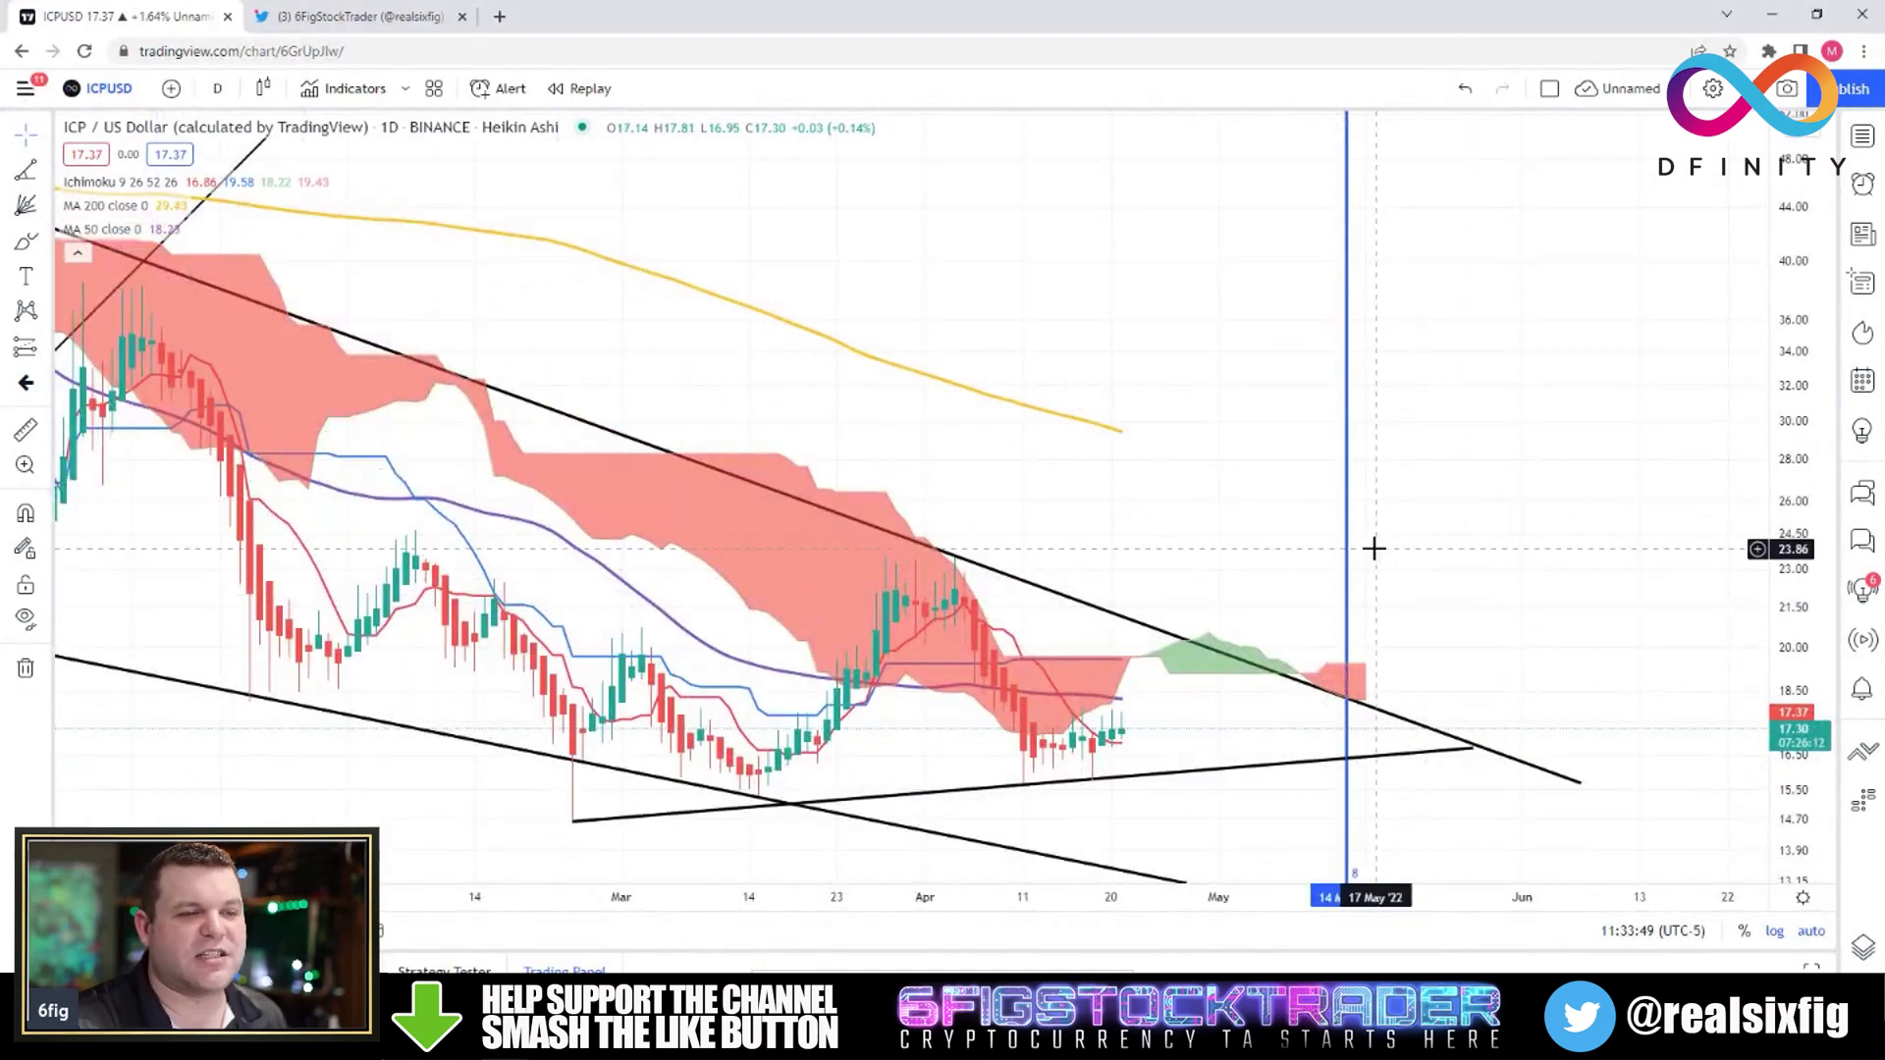
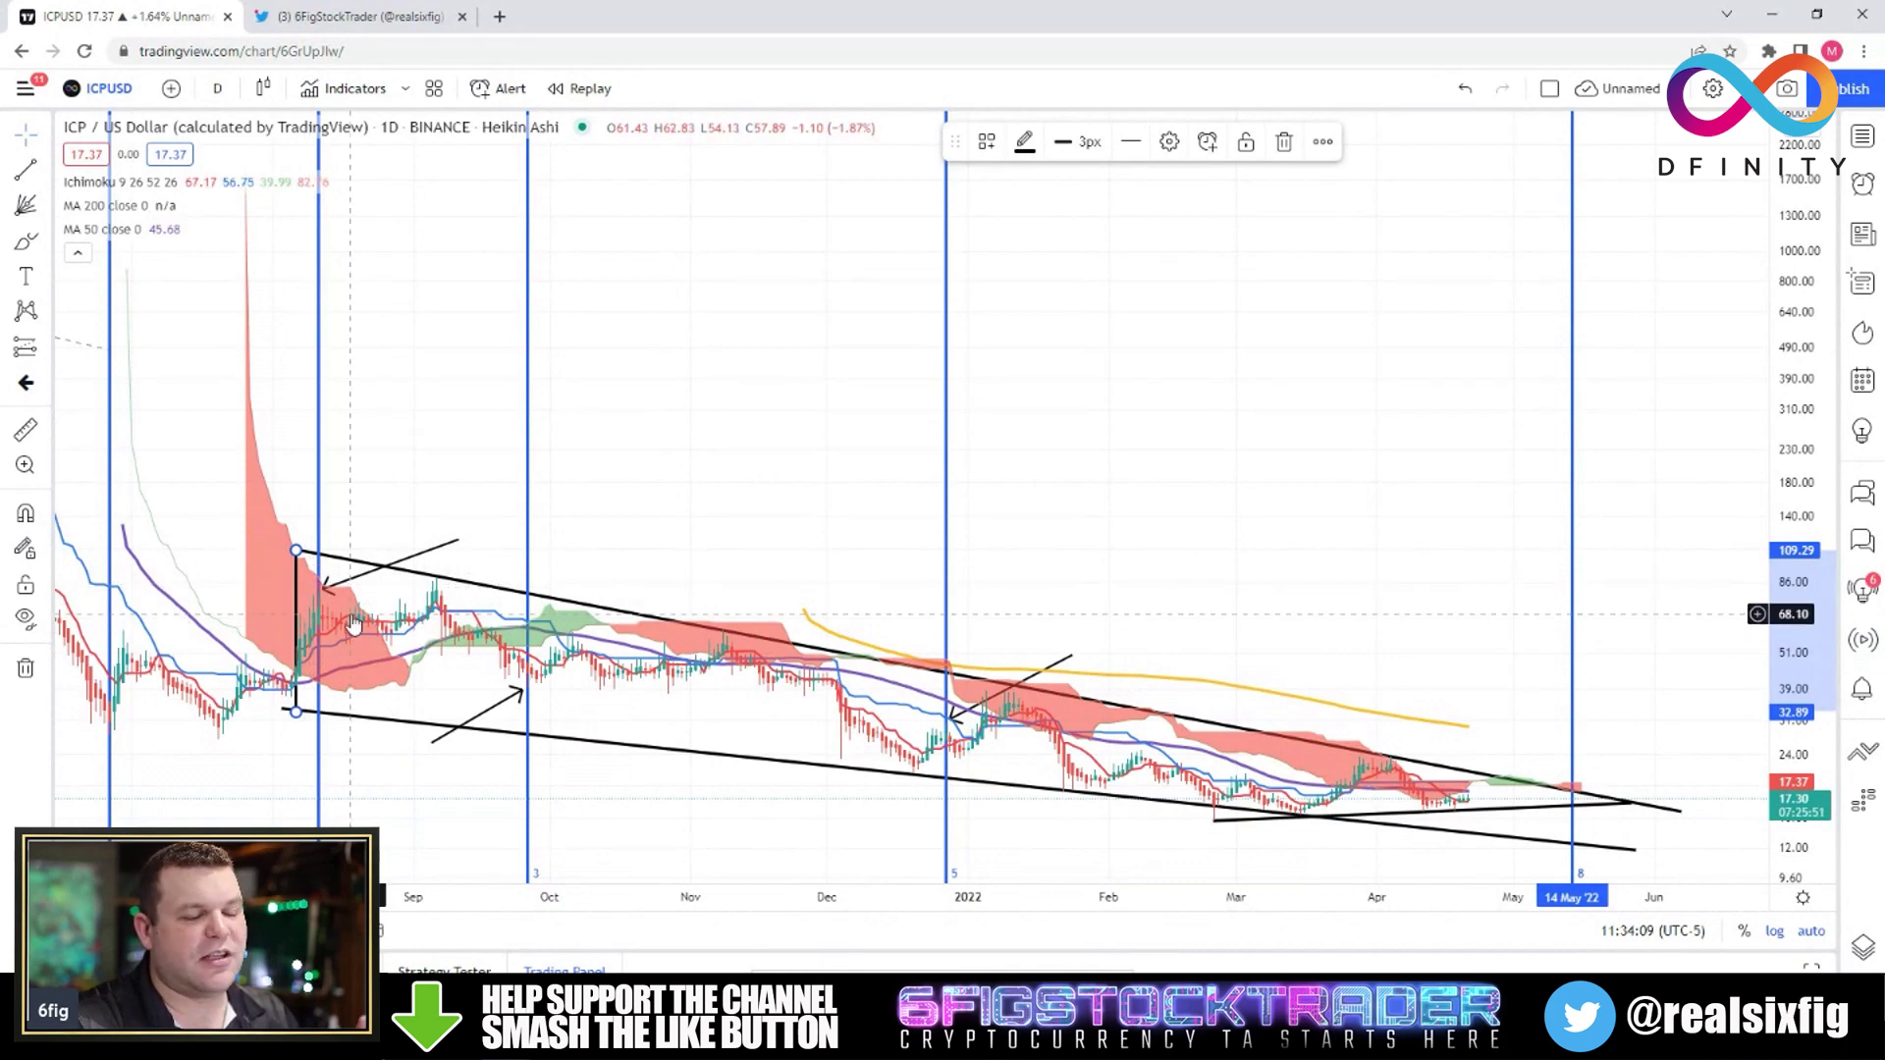
pyautogui.moveTo(299, 601)
pyautogui.mouseDown()
pyautogui.moveTo(1586, 677)
pyautogui.moveTo(1568, 668)
pyautogui.mouseUp()
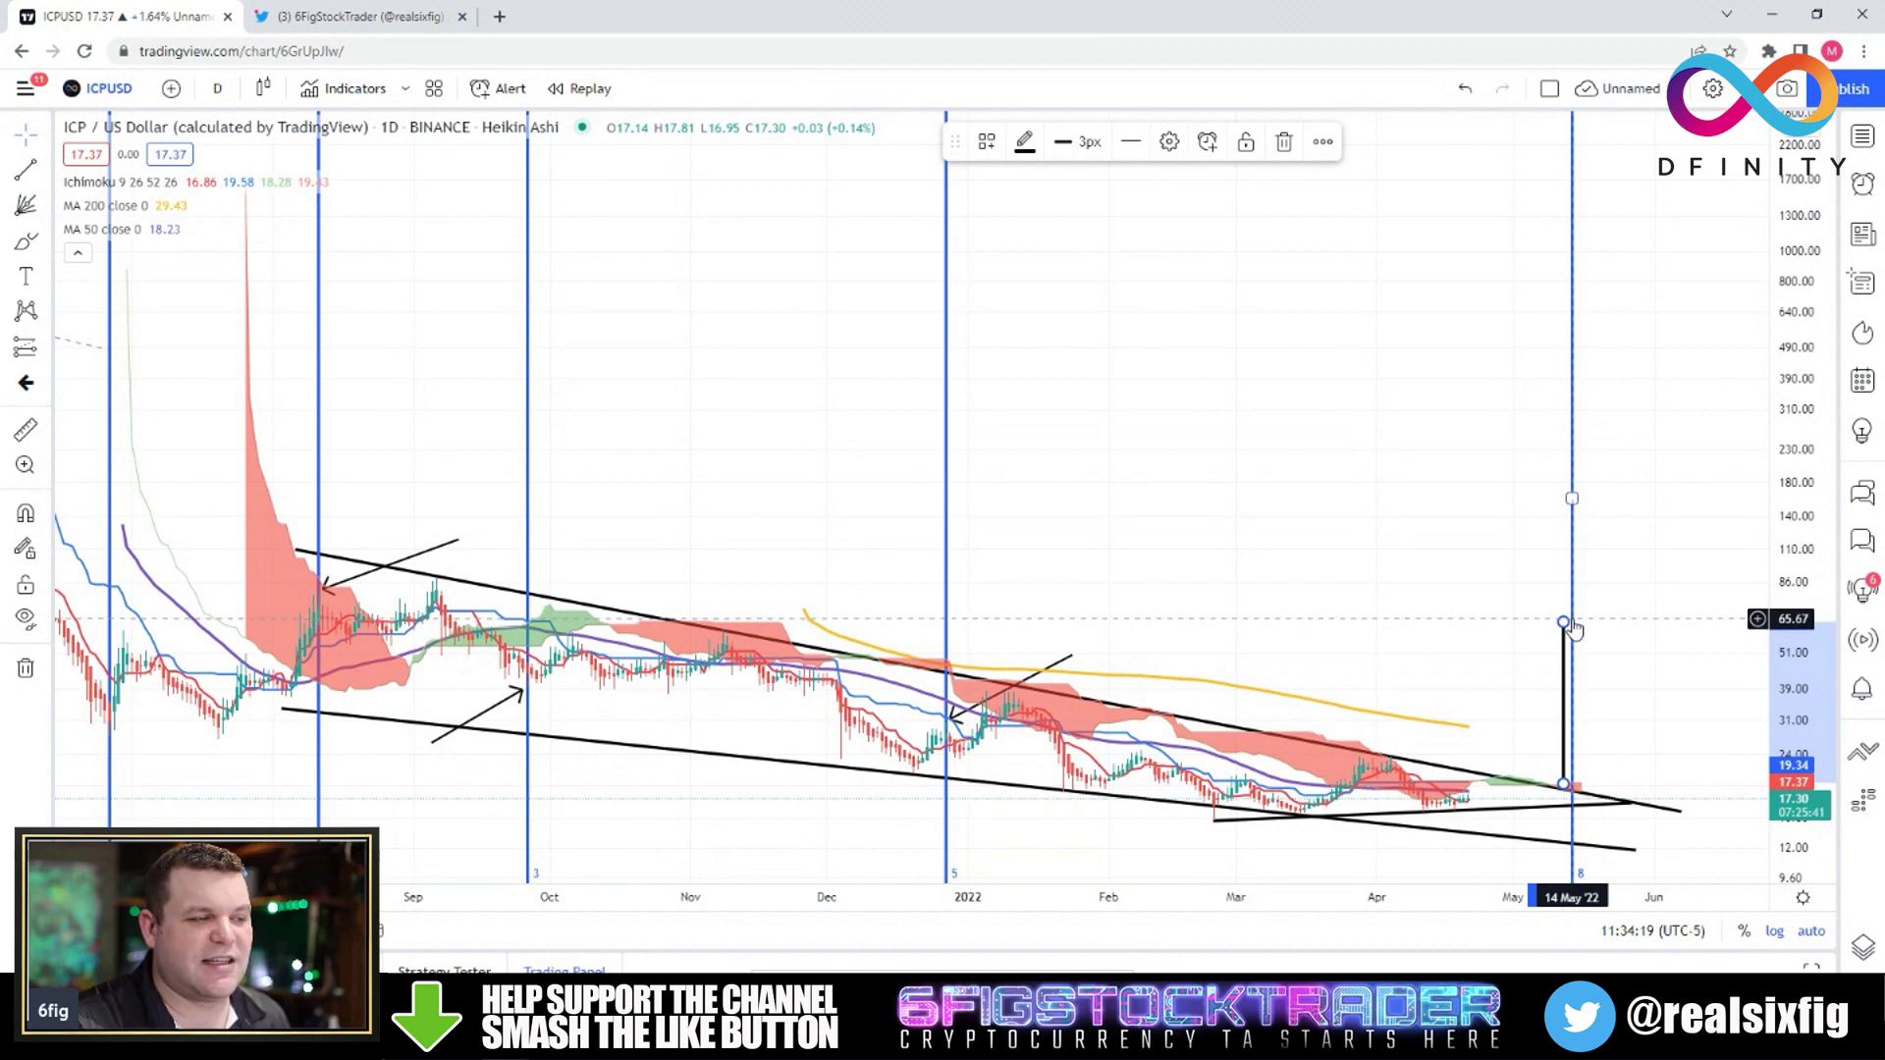
# Switch the ICP/USD chart to the 1 week timeframe
pyautogui.click(212, 89)
pyautogui.scroll(-5, 295, 491)
pyautogui.click(383, 869)
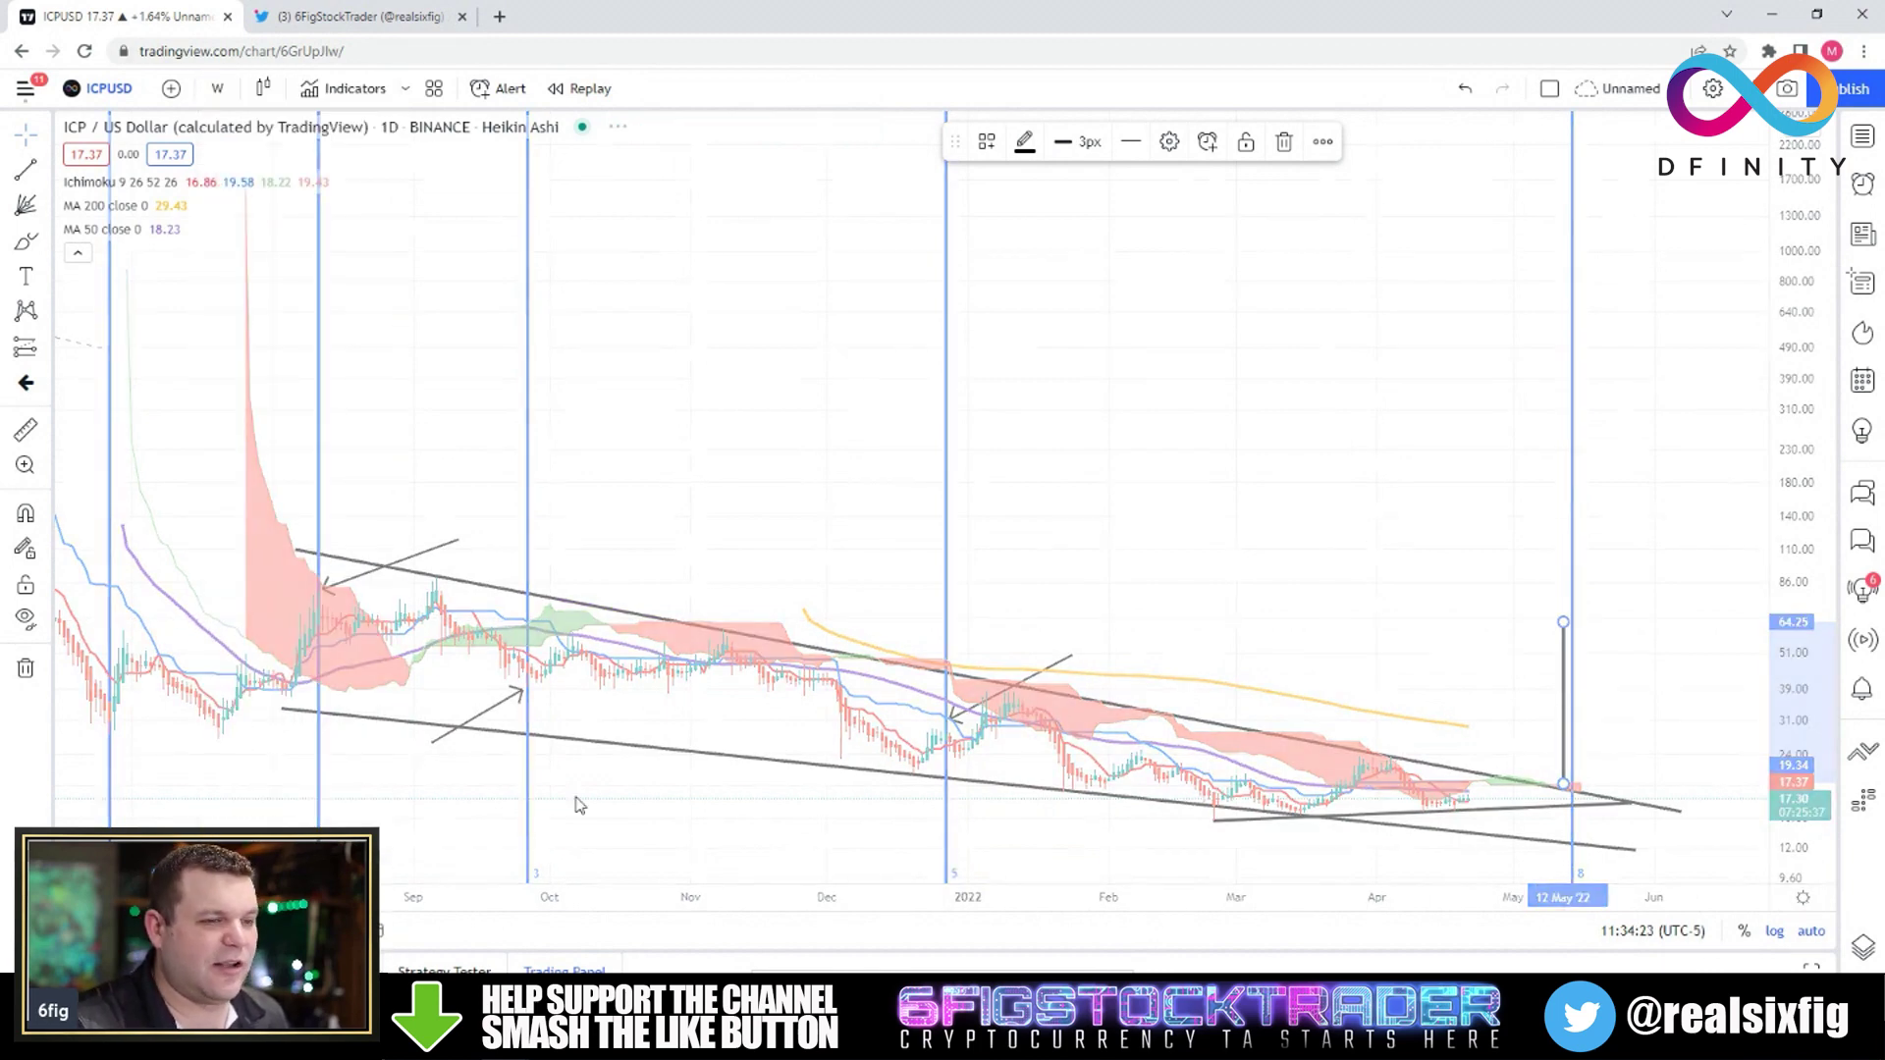
# Examine the weekly falling wedge, its Fibonacci time lines and the vertical breakout projection against the Ichimoku lines
pyautogui.scroll(10, 1276, 653)
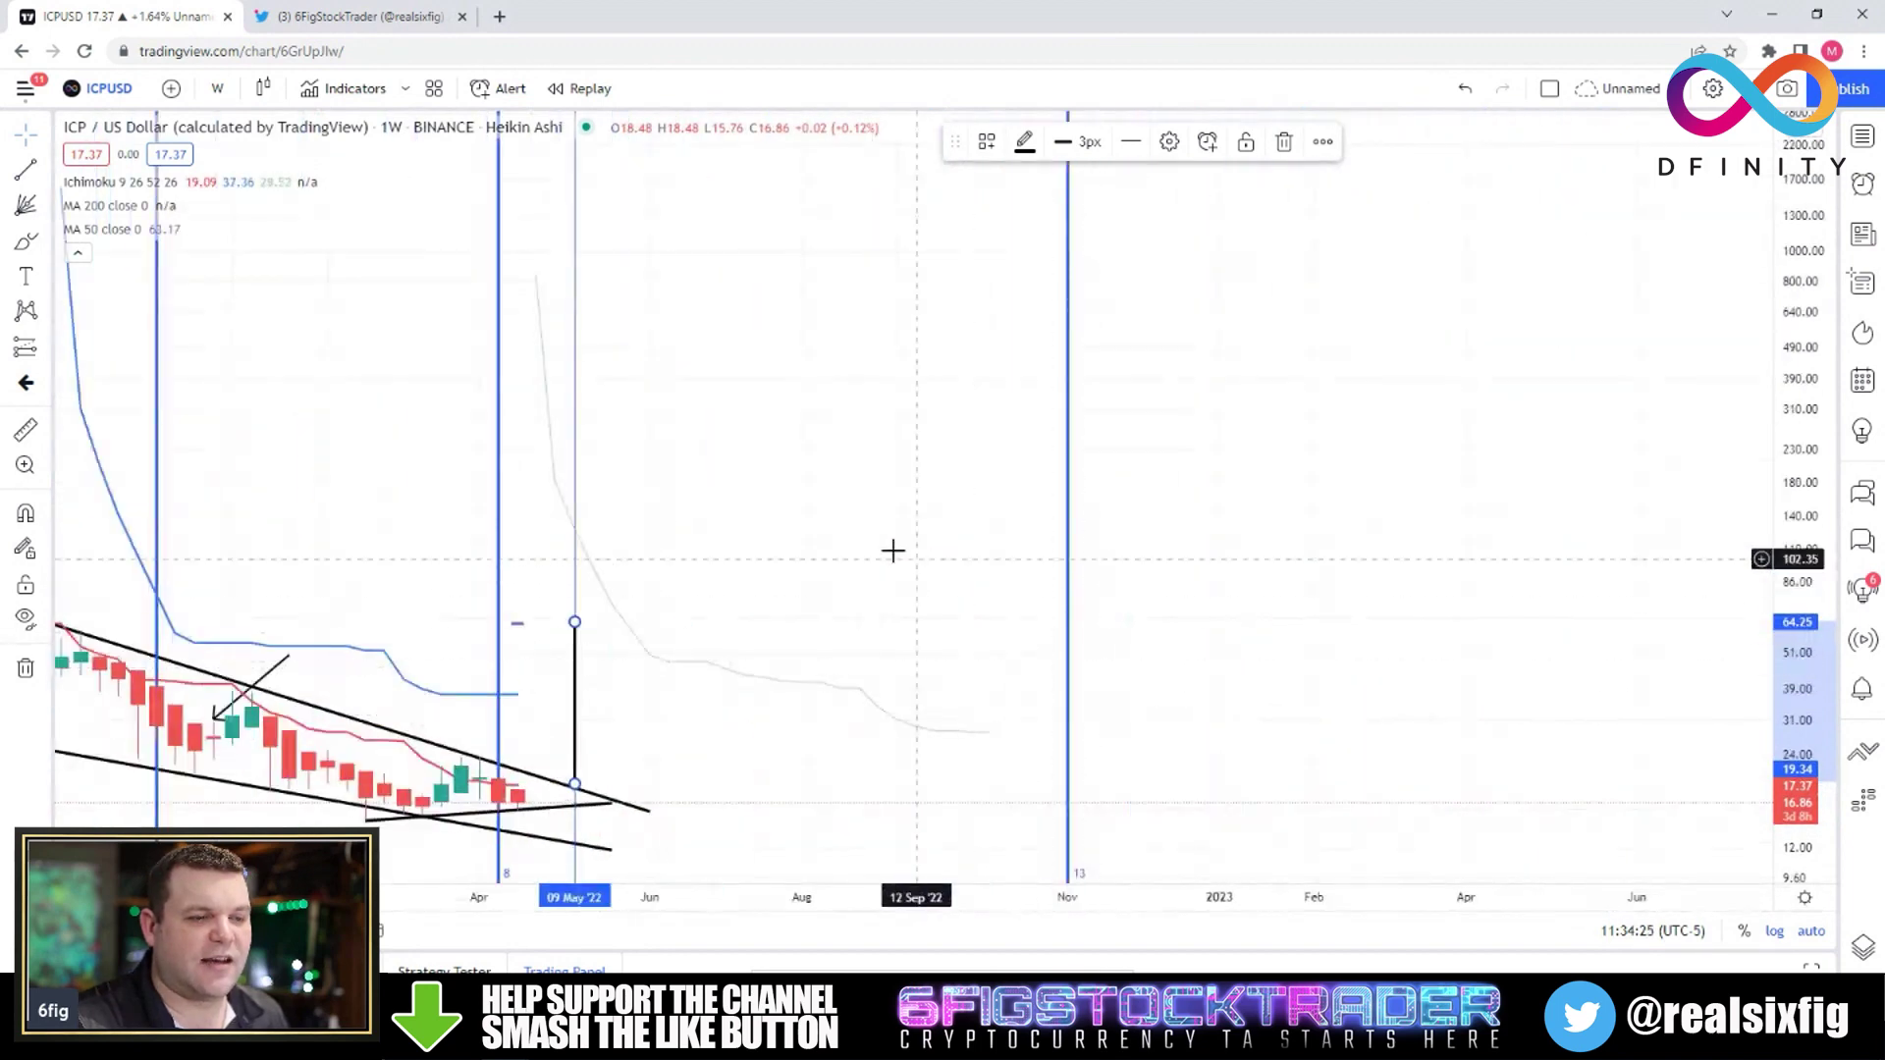
pyautogui.hscroll(-5, 931, 562)
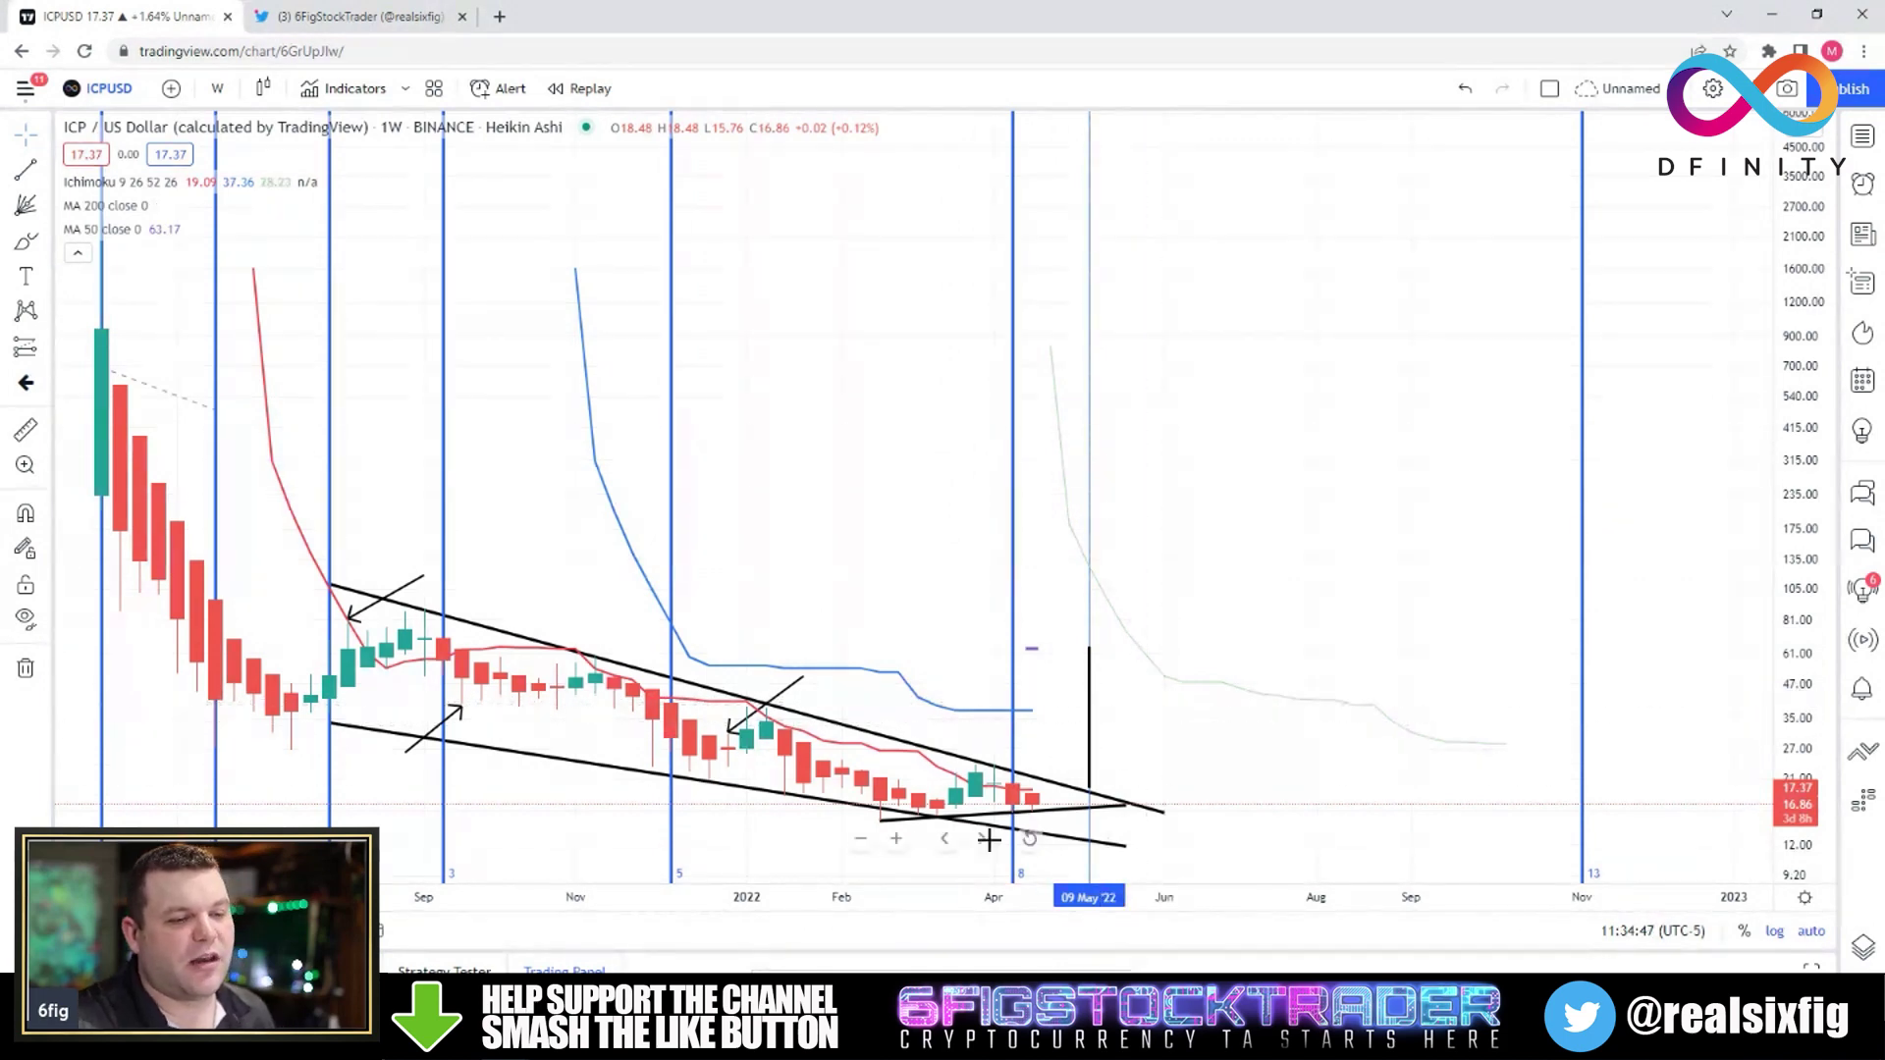
pyautogui.scroll(2, 898, 786)
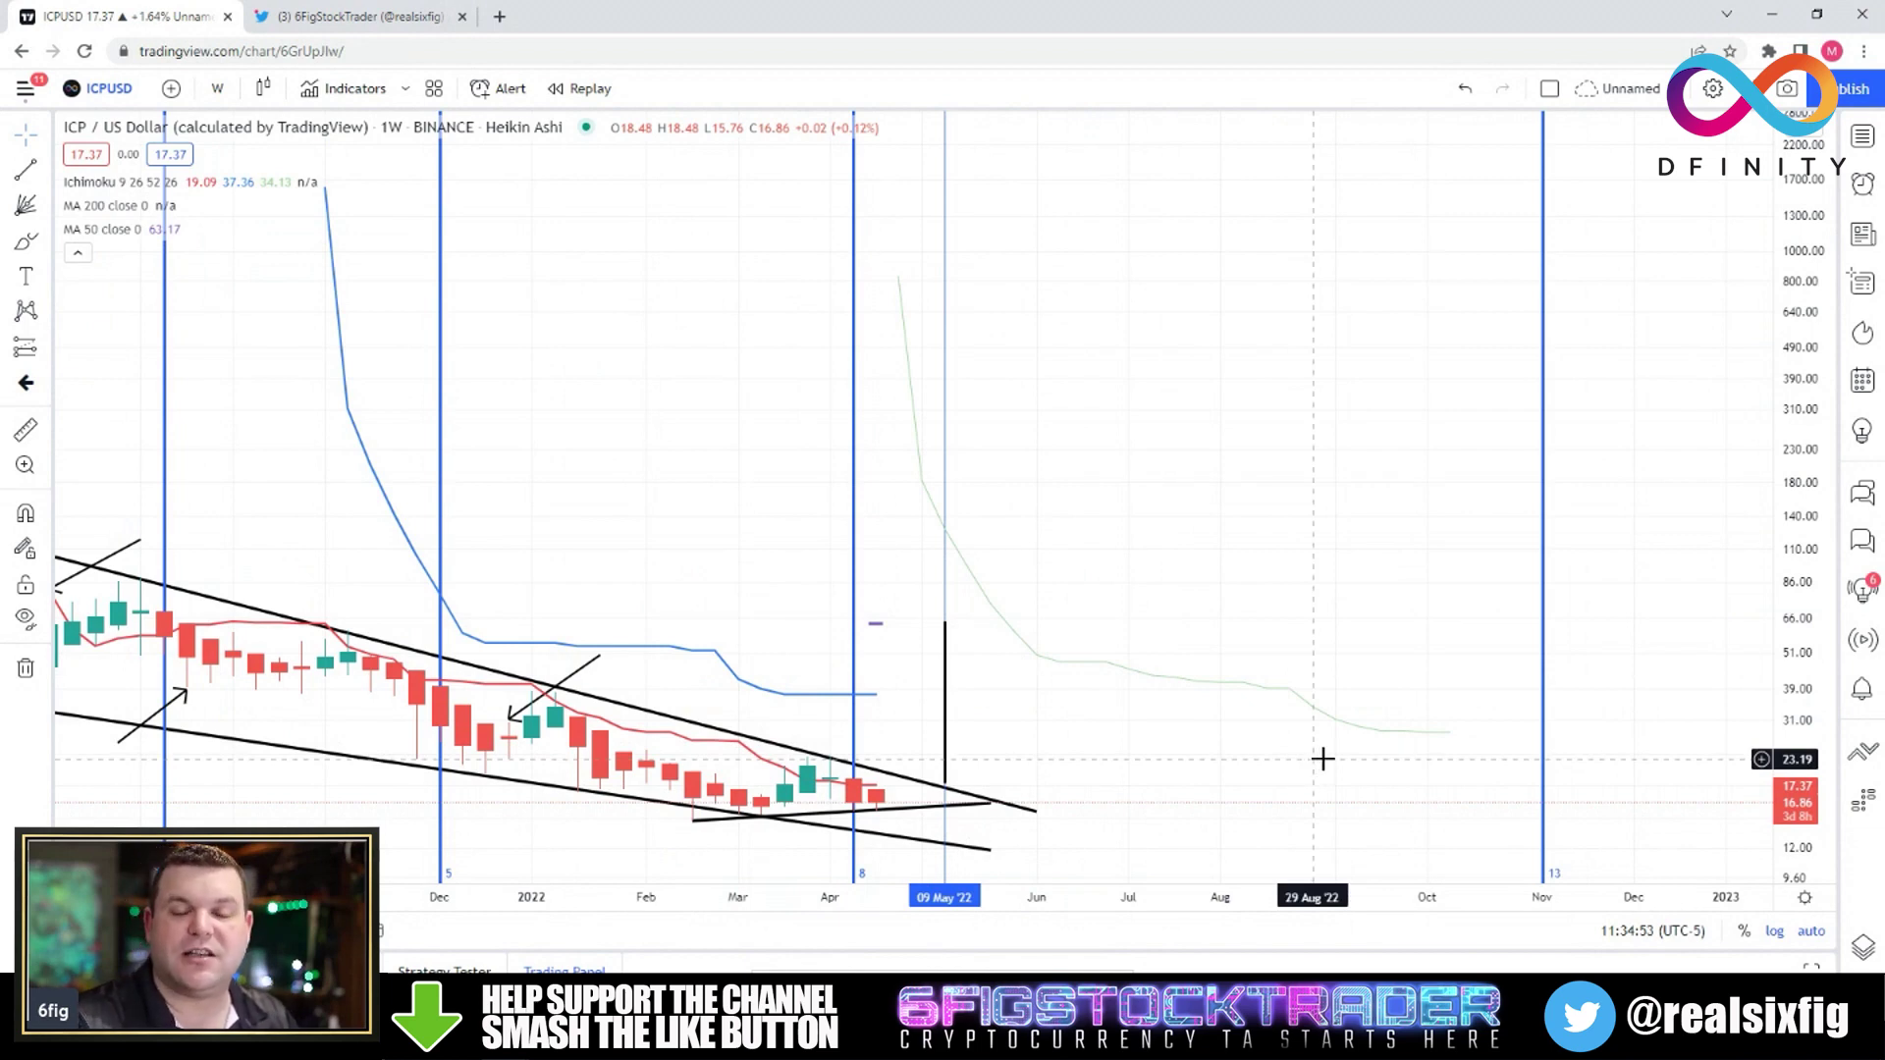
pyautogui.scroll(-4, 1319, 759)
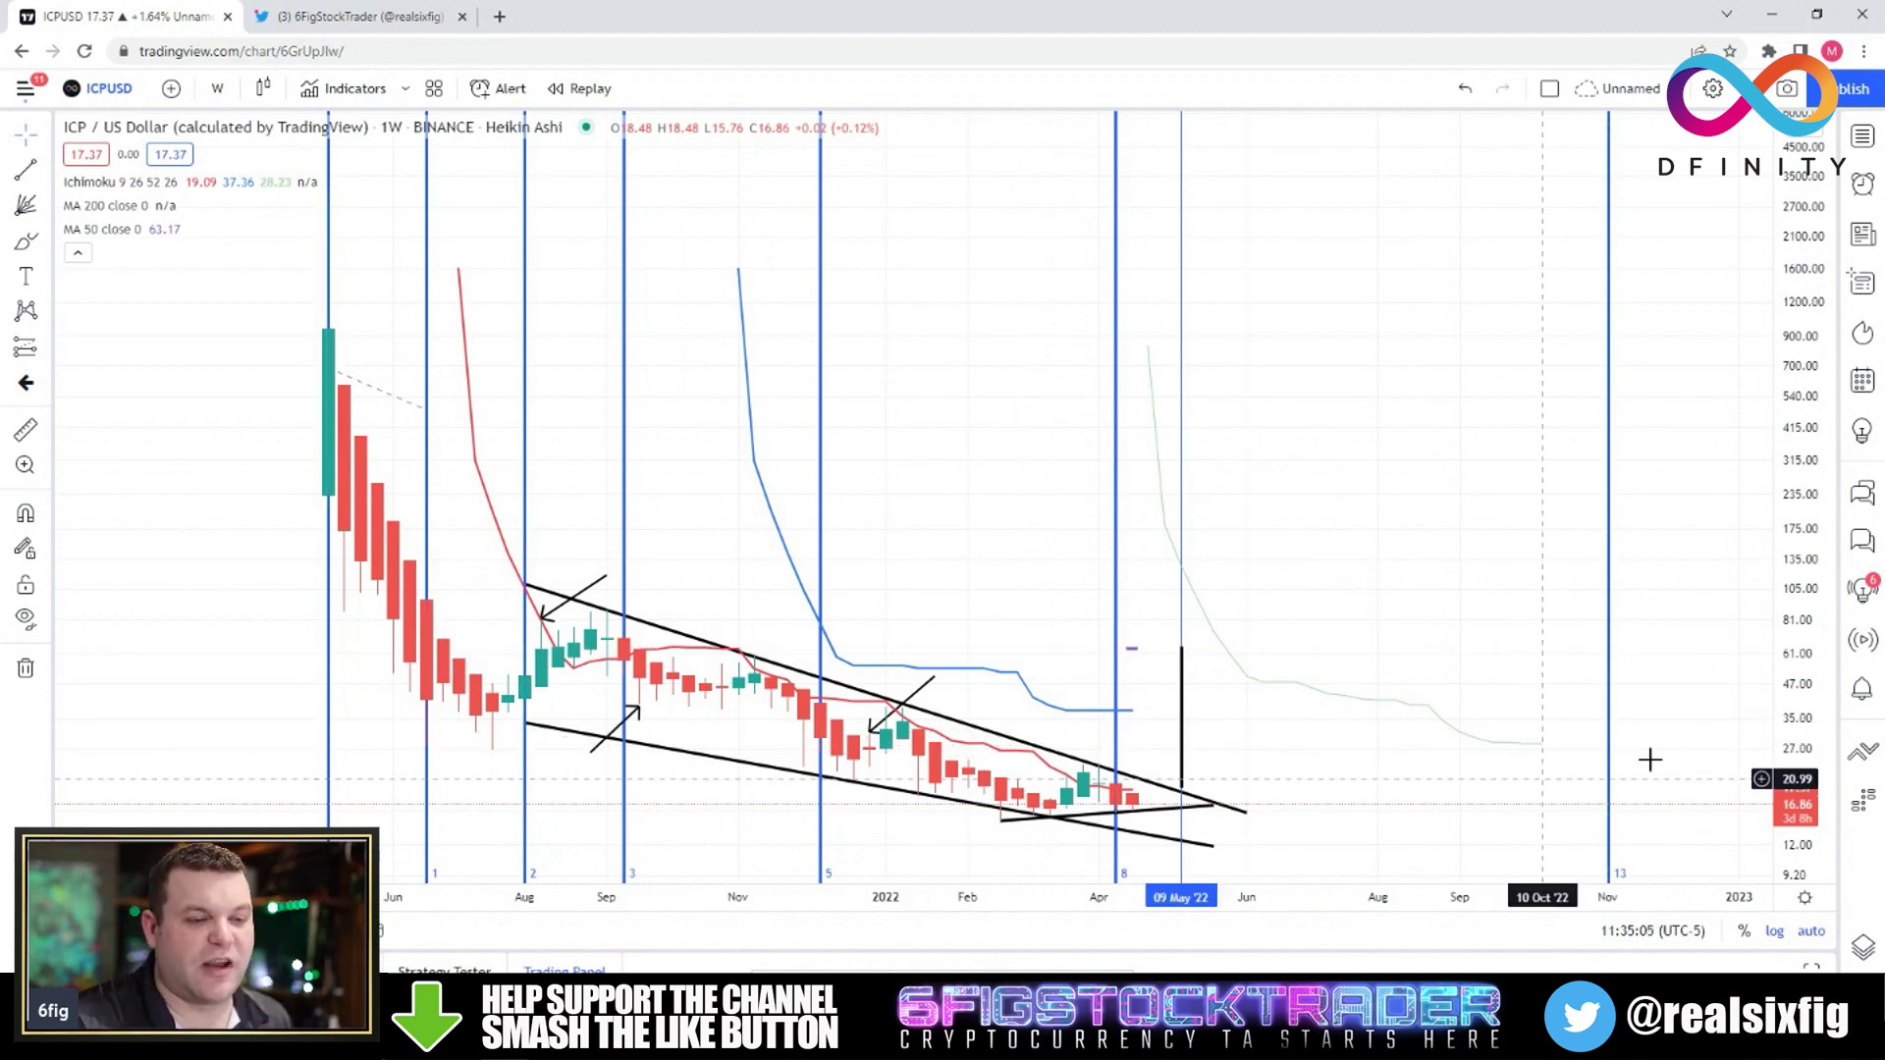
pyautogui.scroll(3, 982, 756)
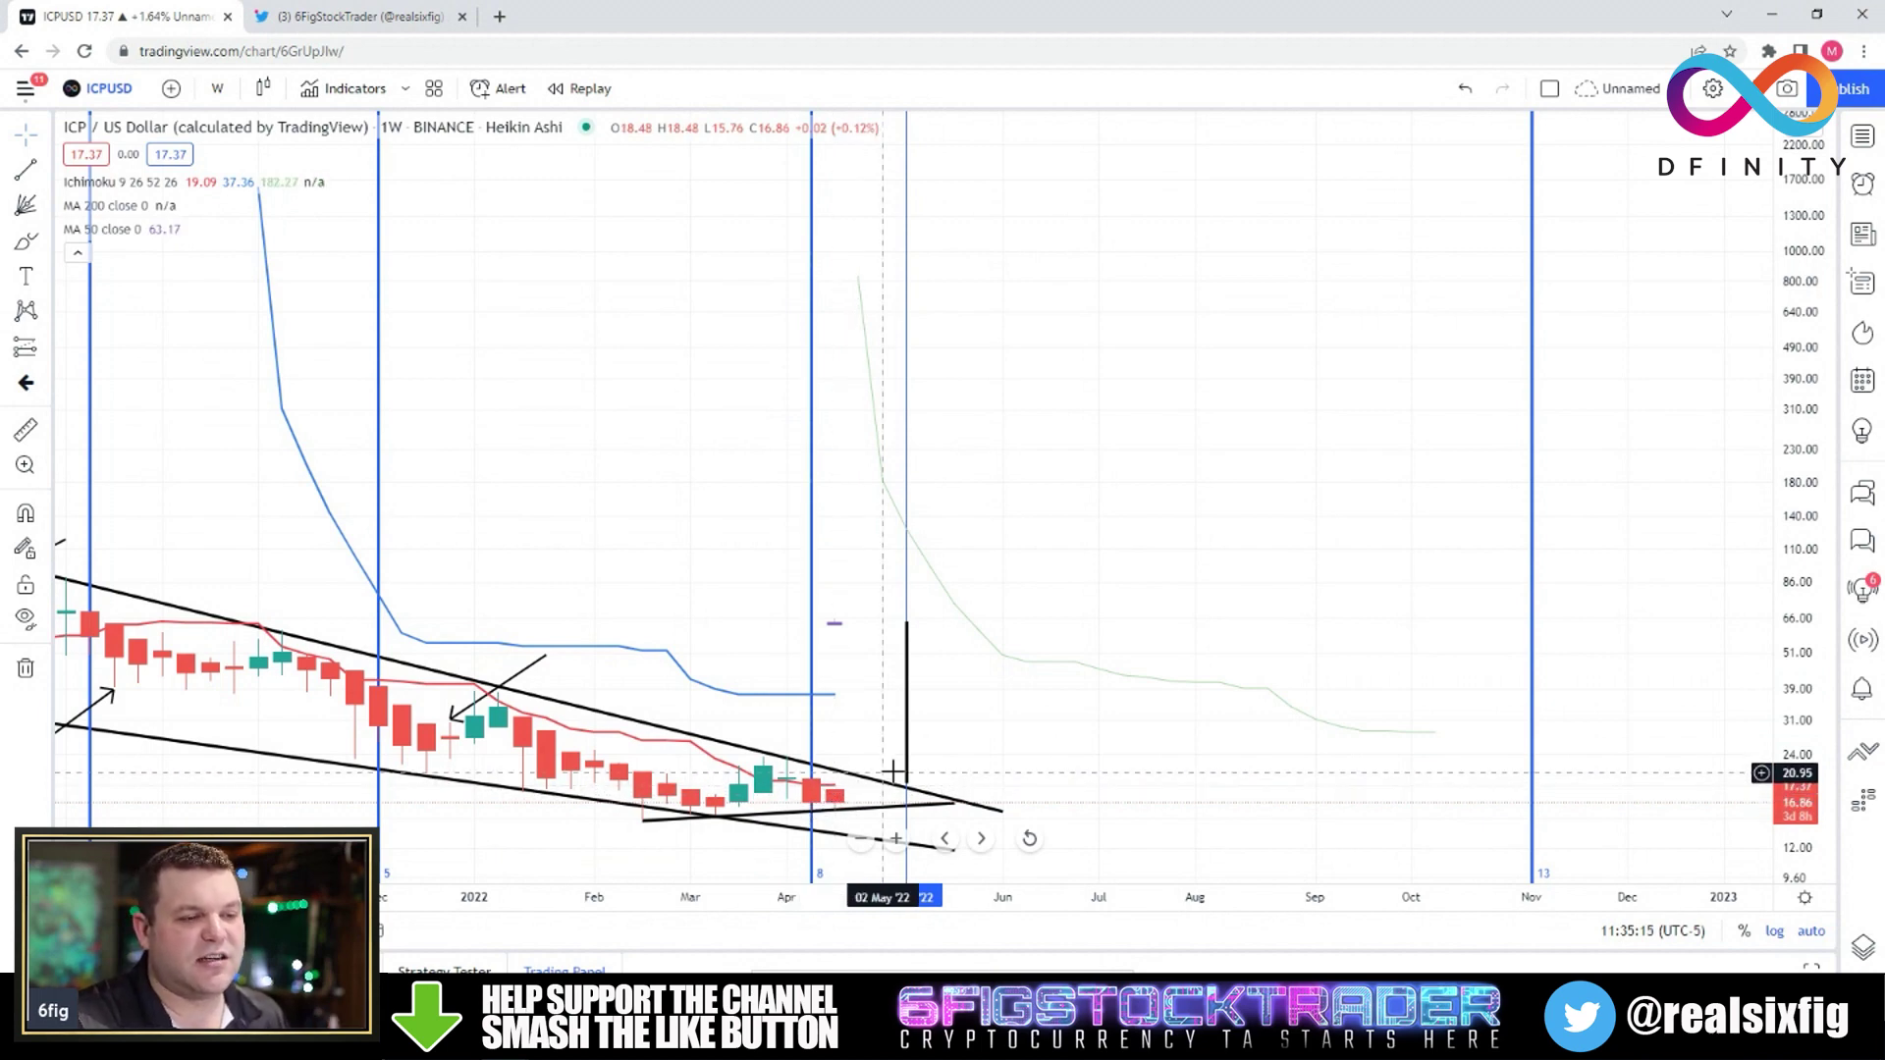
pyautogui.scroll(-3, 286, 644)
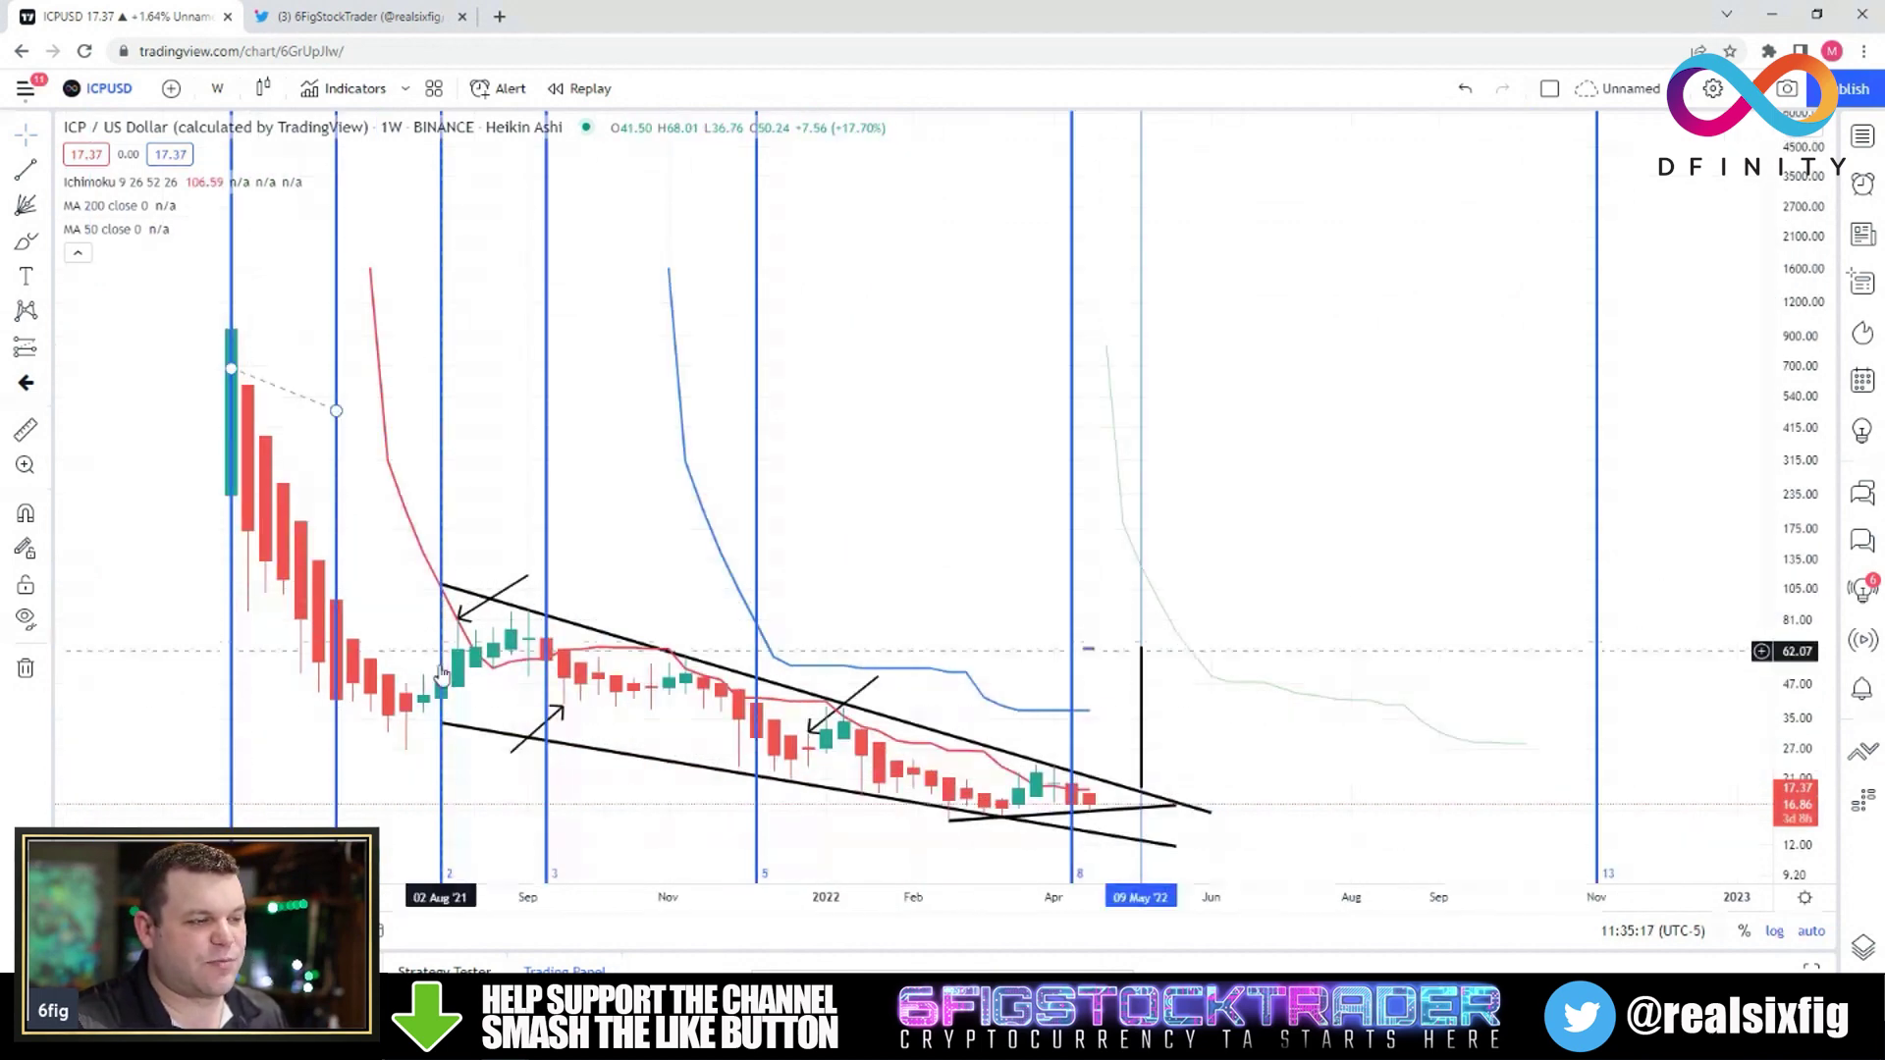
pyautogui.click(1141, 793)
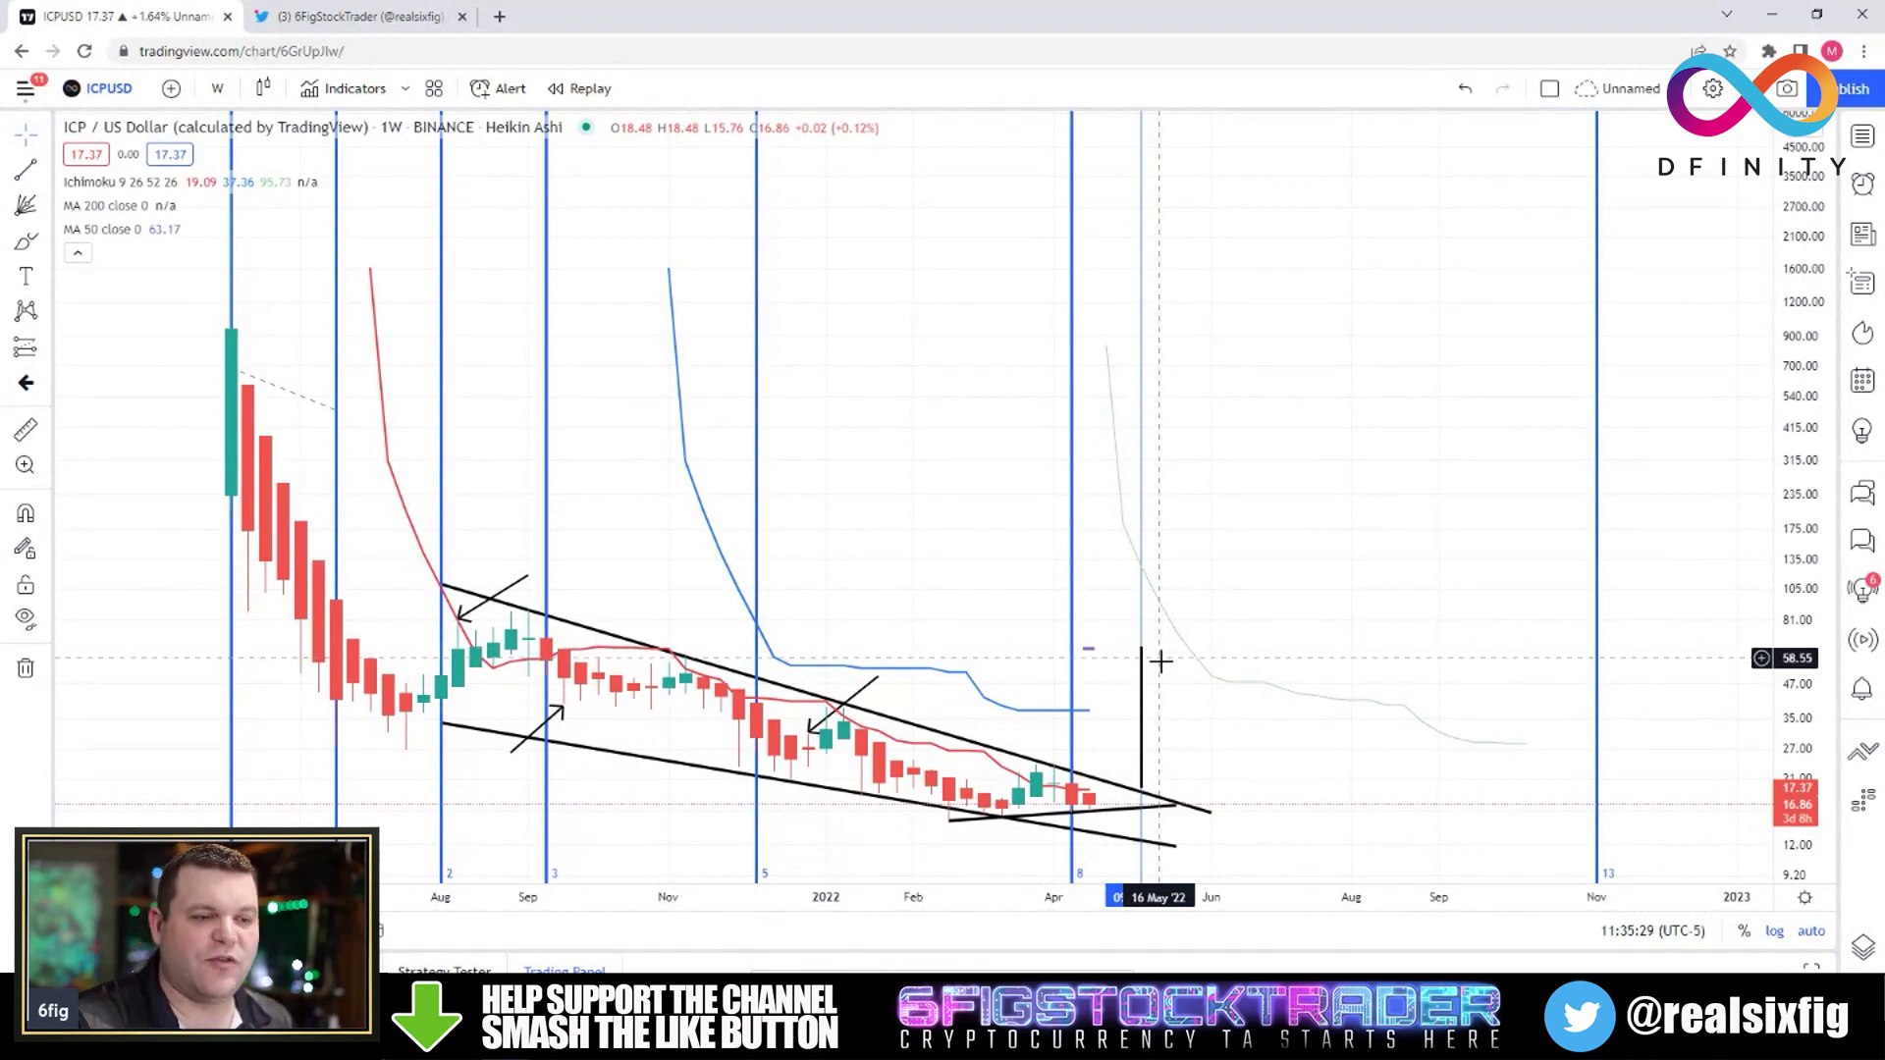
pyautogui.moveTo(1245, 693); pyautogui.dragTo(950, 762)
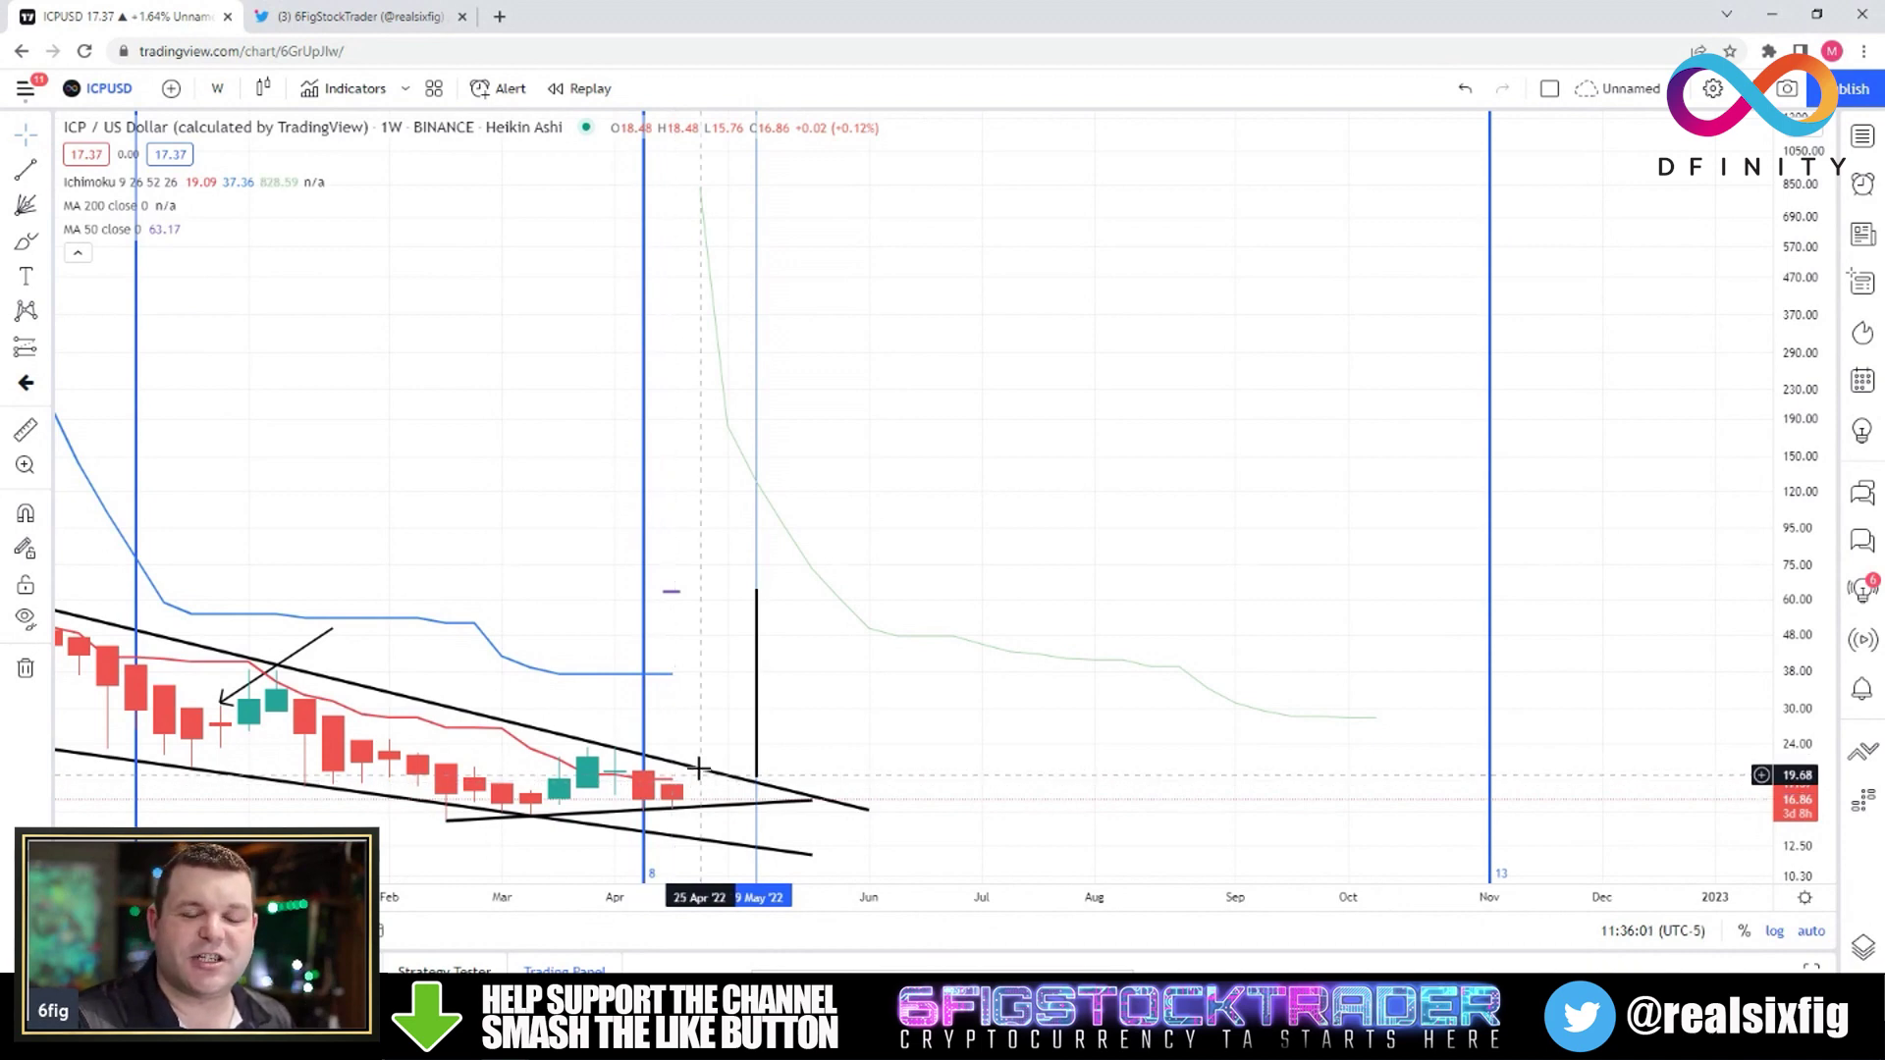
pyautogui.scroll(-3, 705, 771)
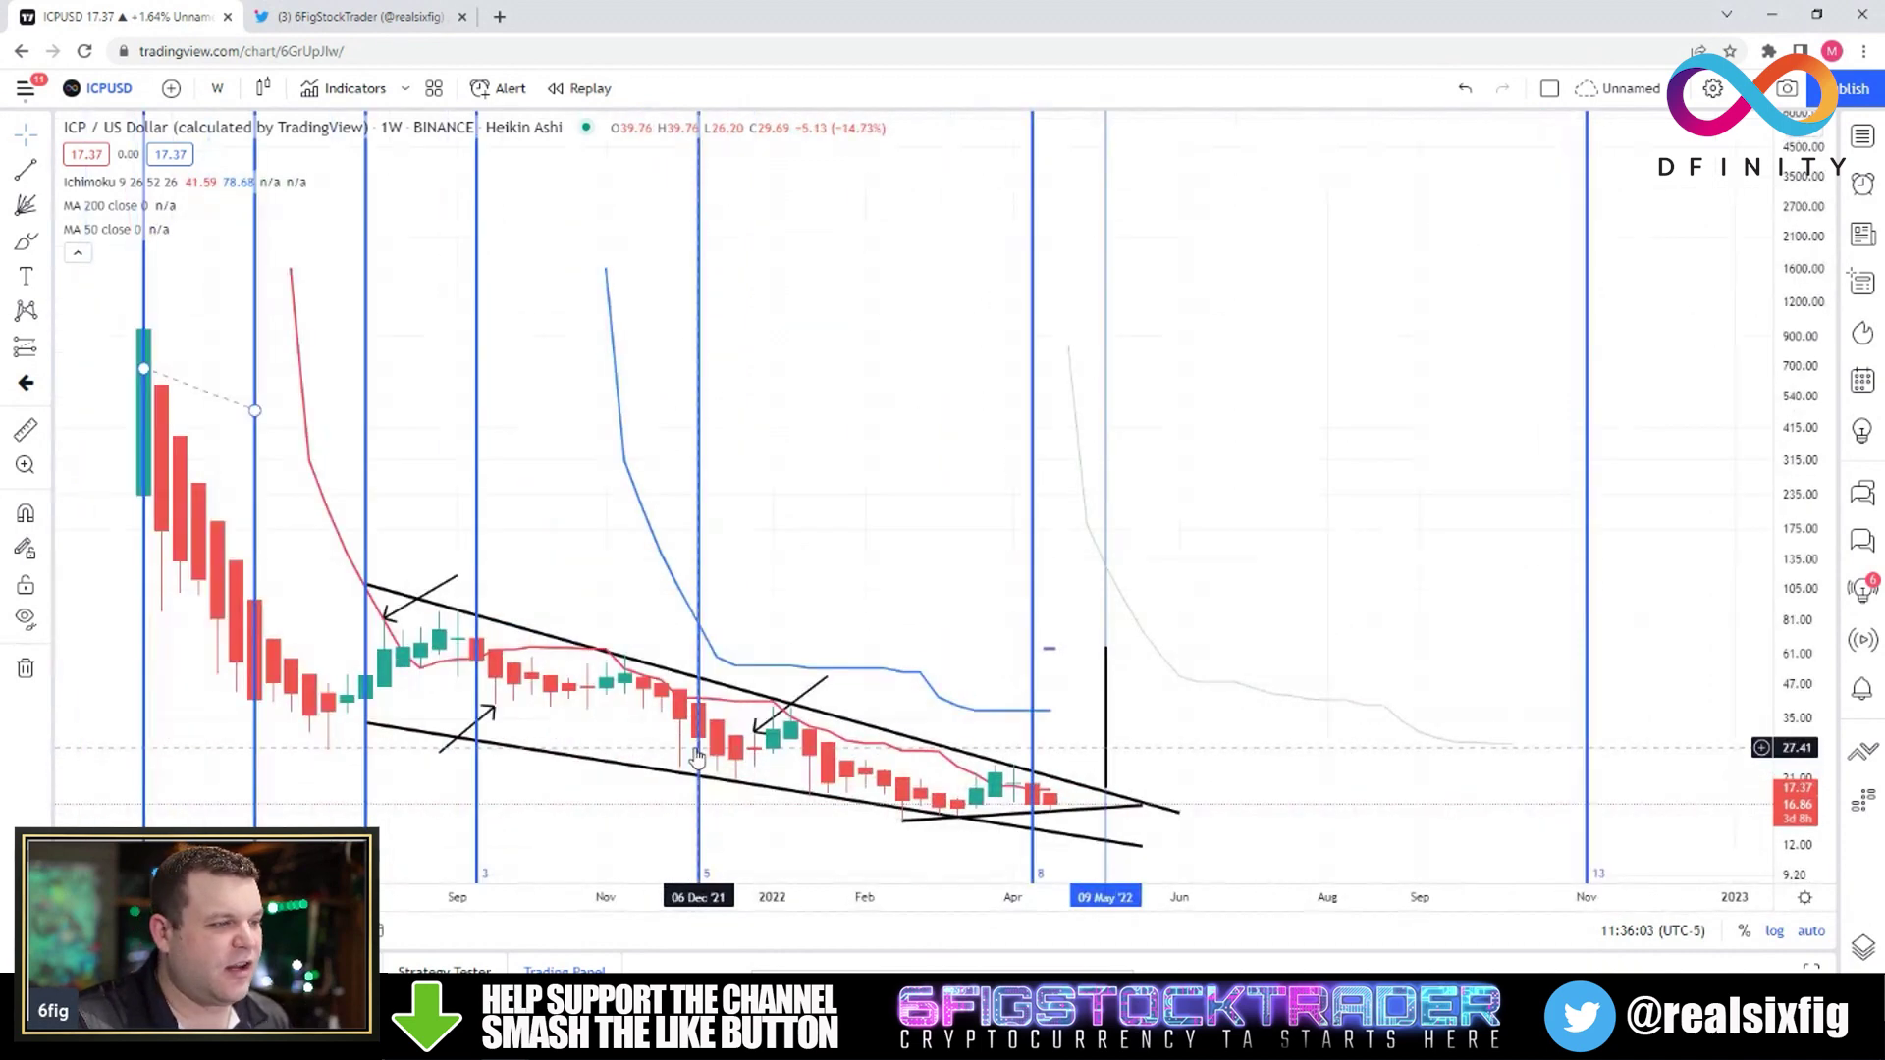
pyautogui.scroll(1, 693, 754)
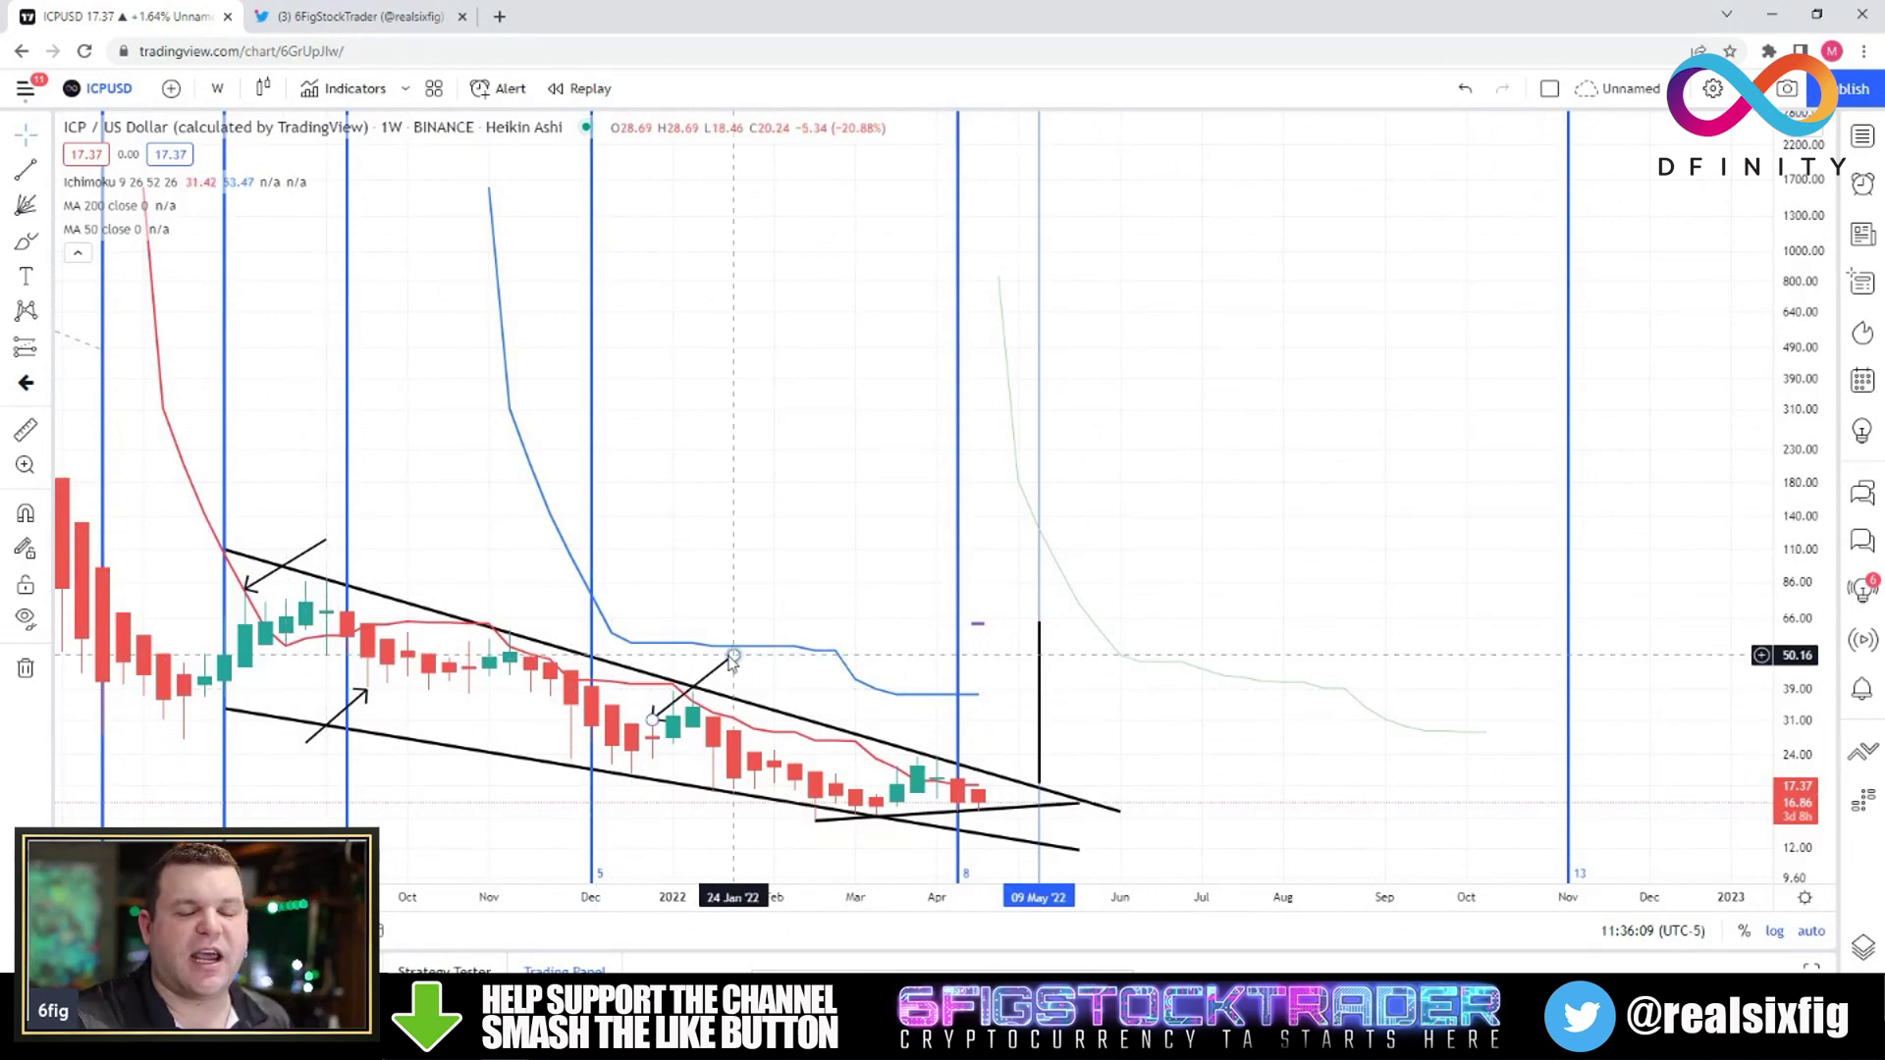
# Return to the 1 day timeframe and inspect the recent candles, Ichimoku cloud and triangle up to 14 May '22
pyautogui.click(217, 89)
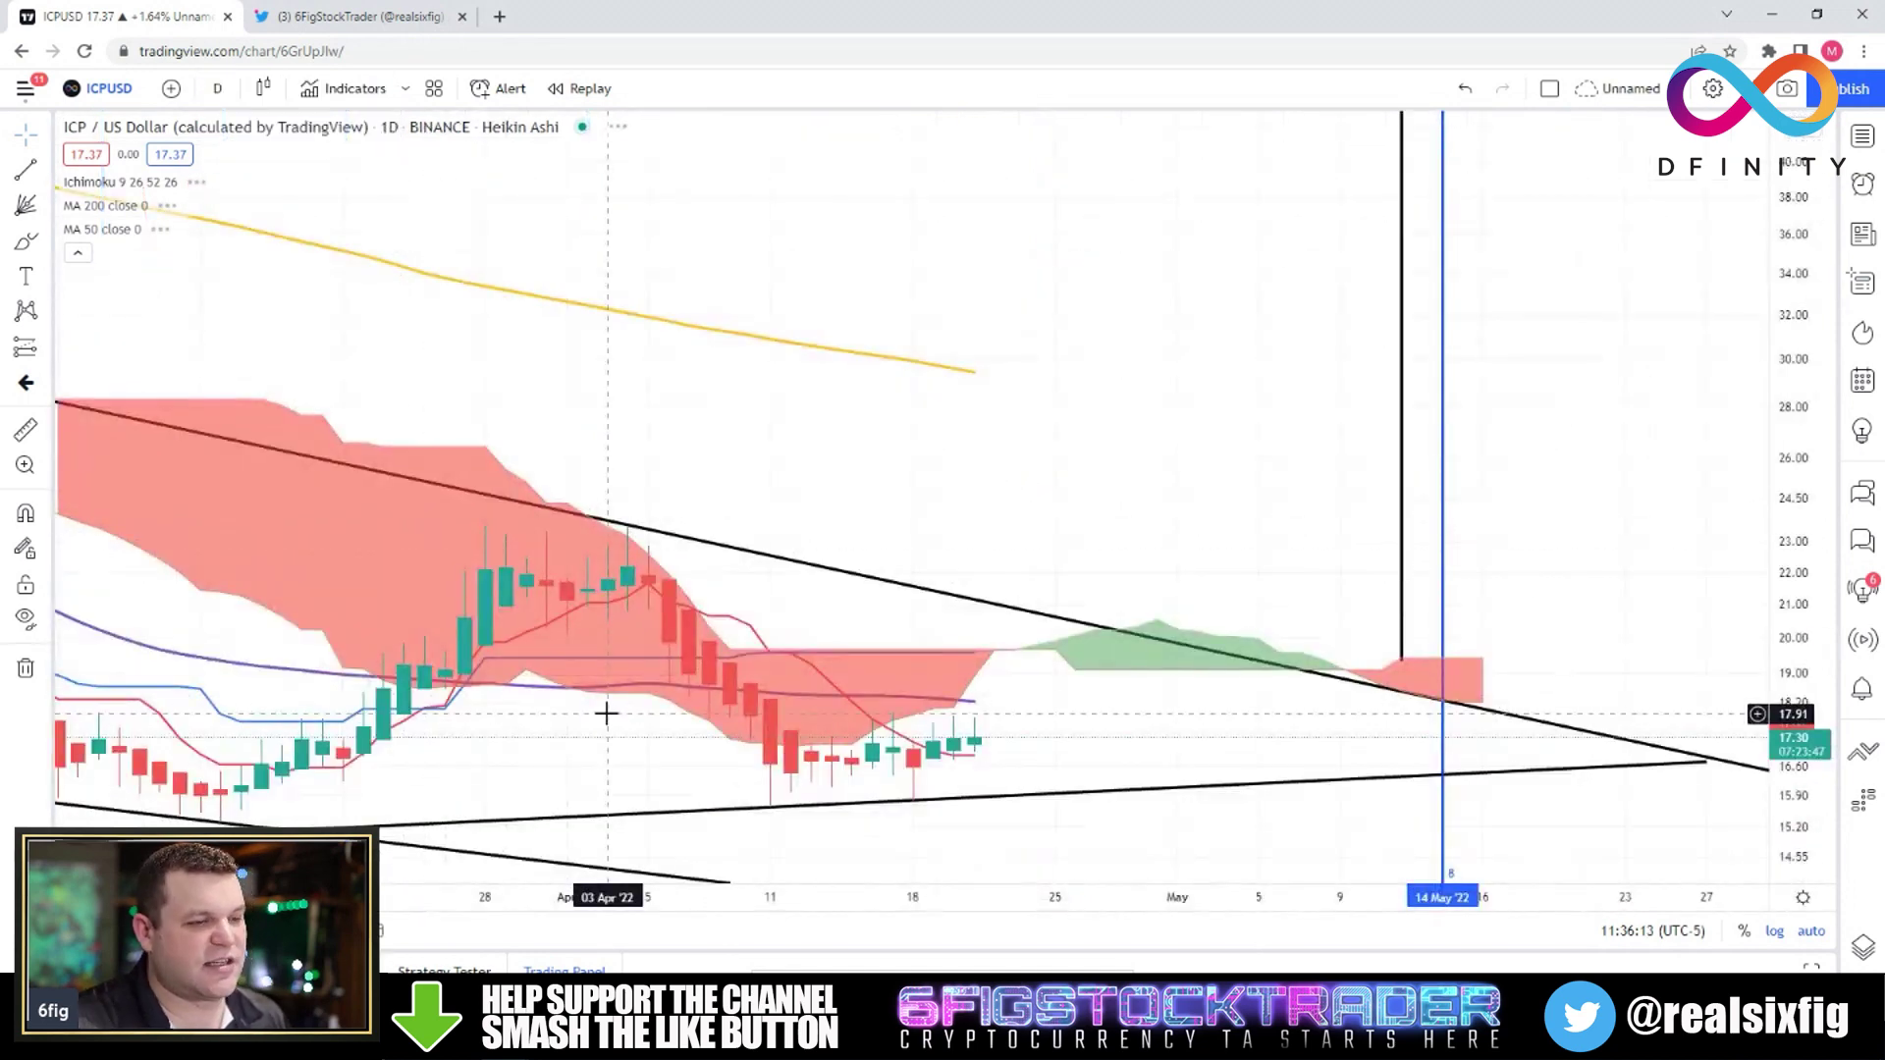
pyautogui.scroll(3, 599, 726)
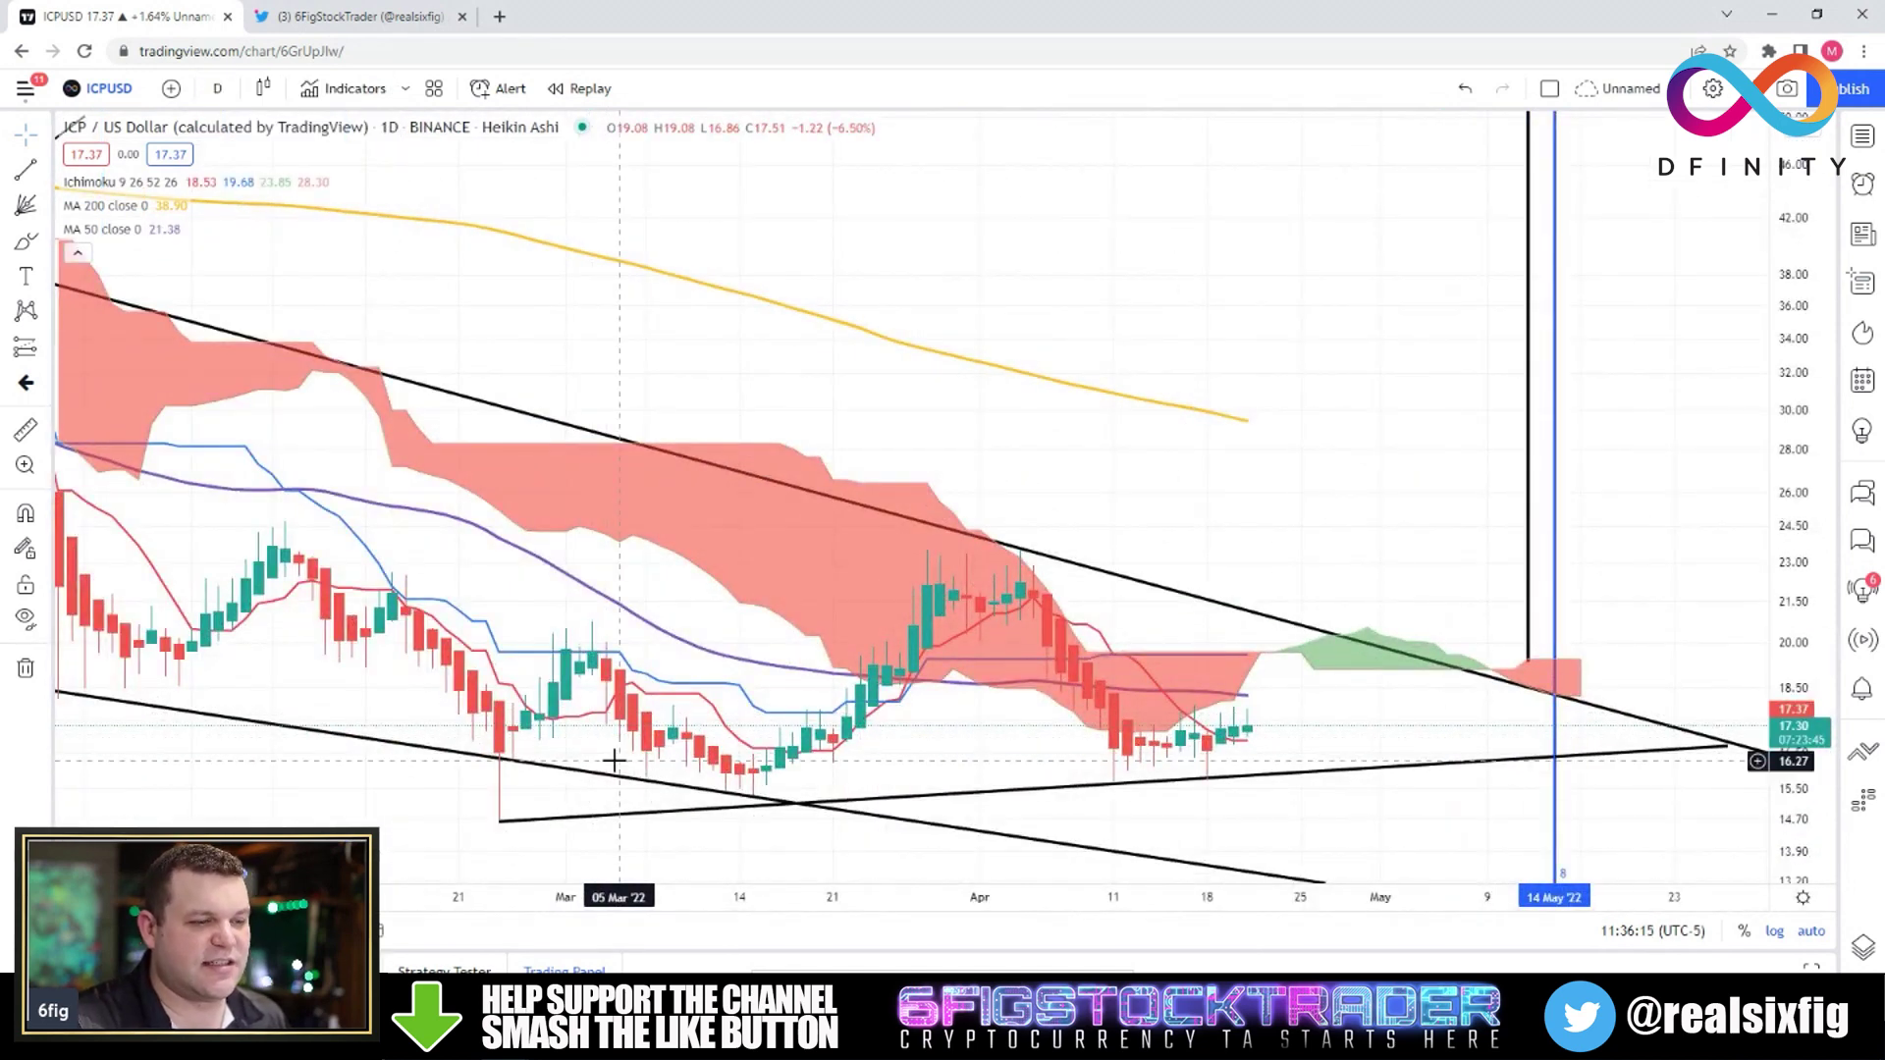
pyautogui.scroll(2, 383, 776)
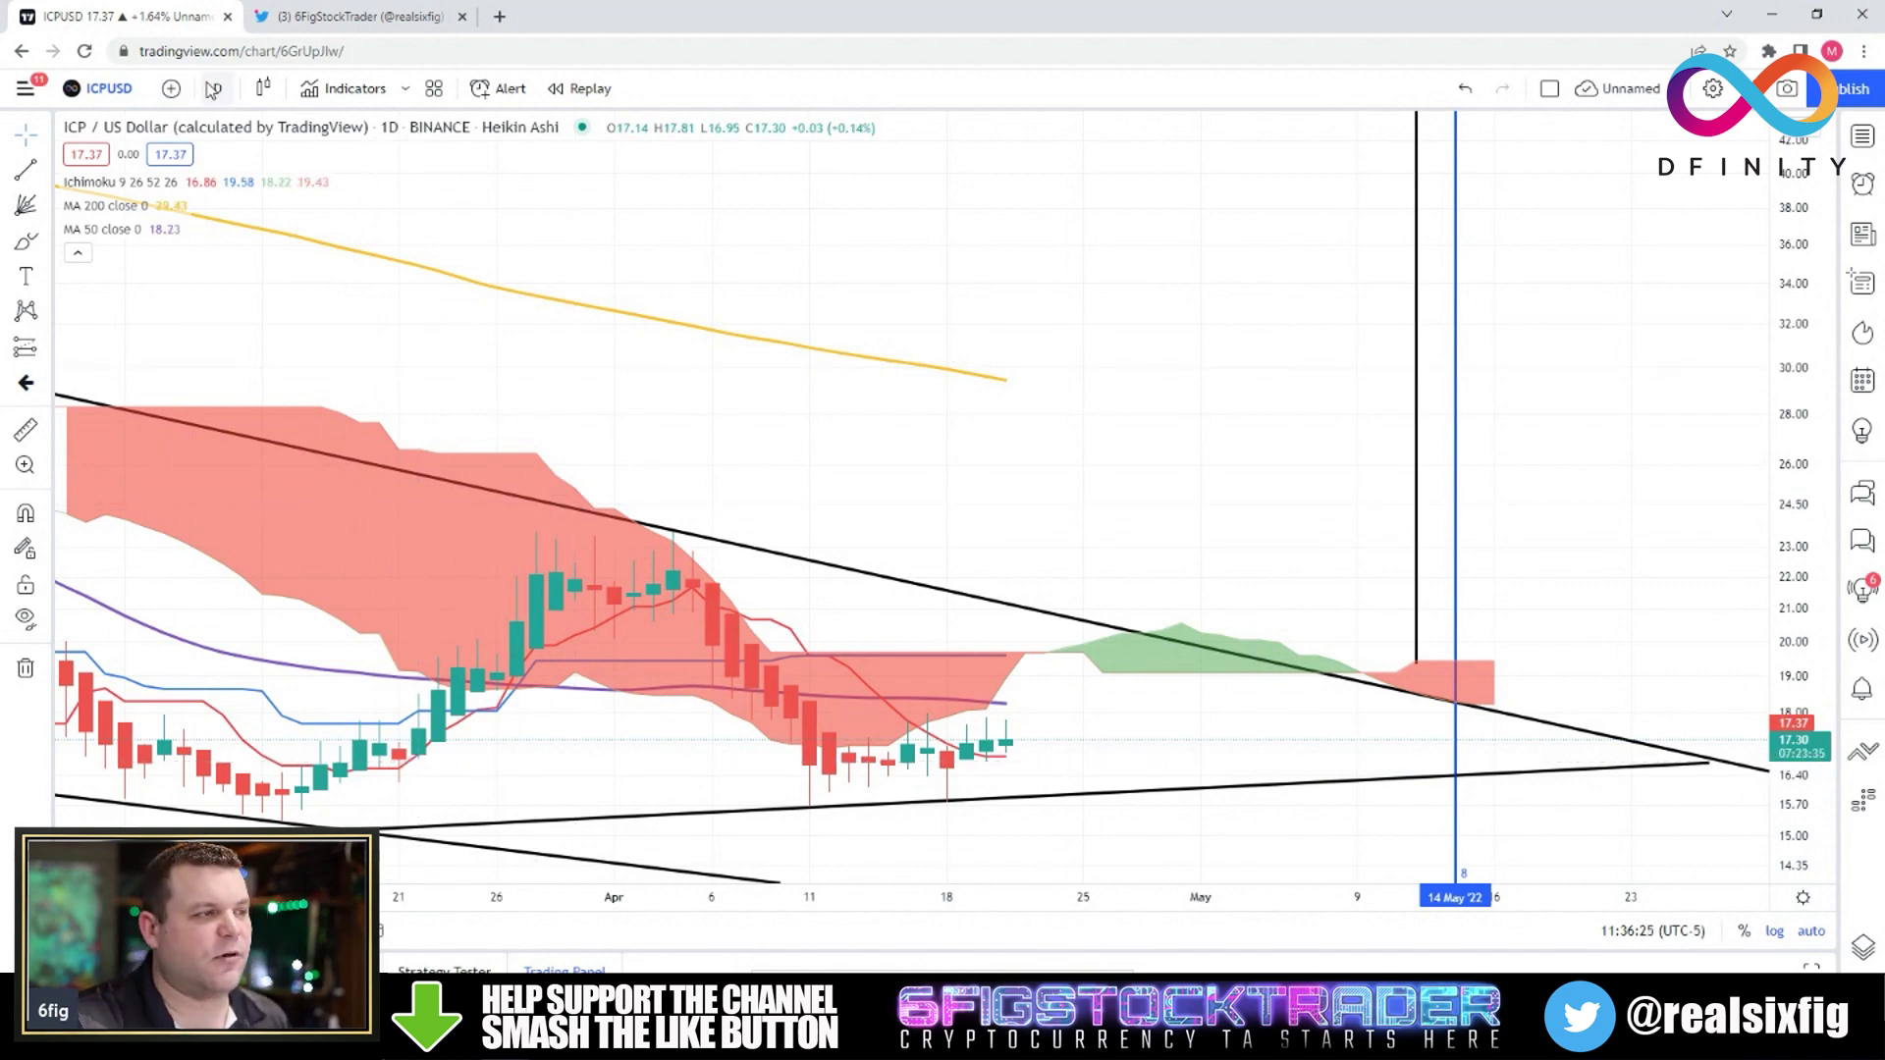
# Set the timeframe to 1 week again and bring the whole wedge with its projection line into view
pyautogui.click(217, 88)
pyautogui.scroll(-5, 254, 702)
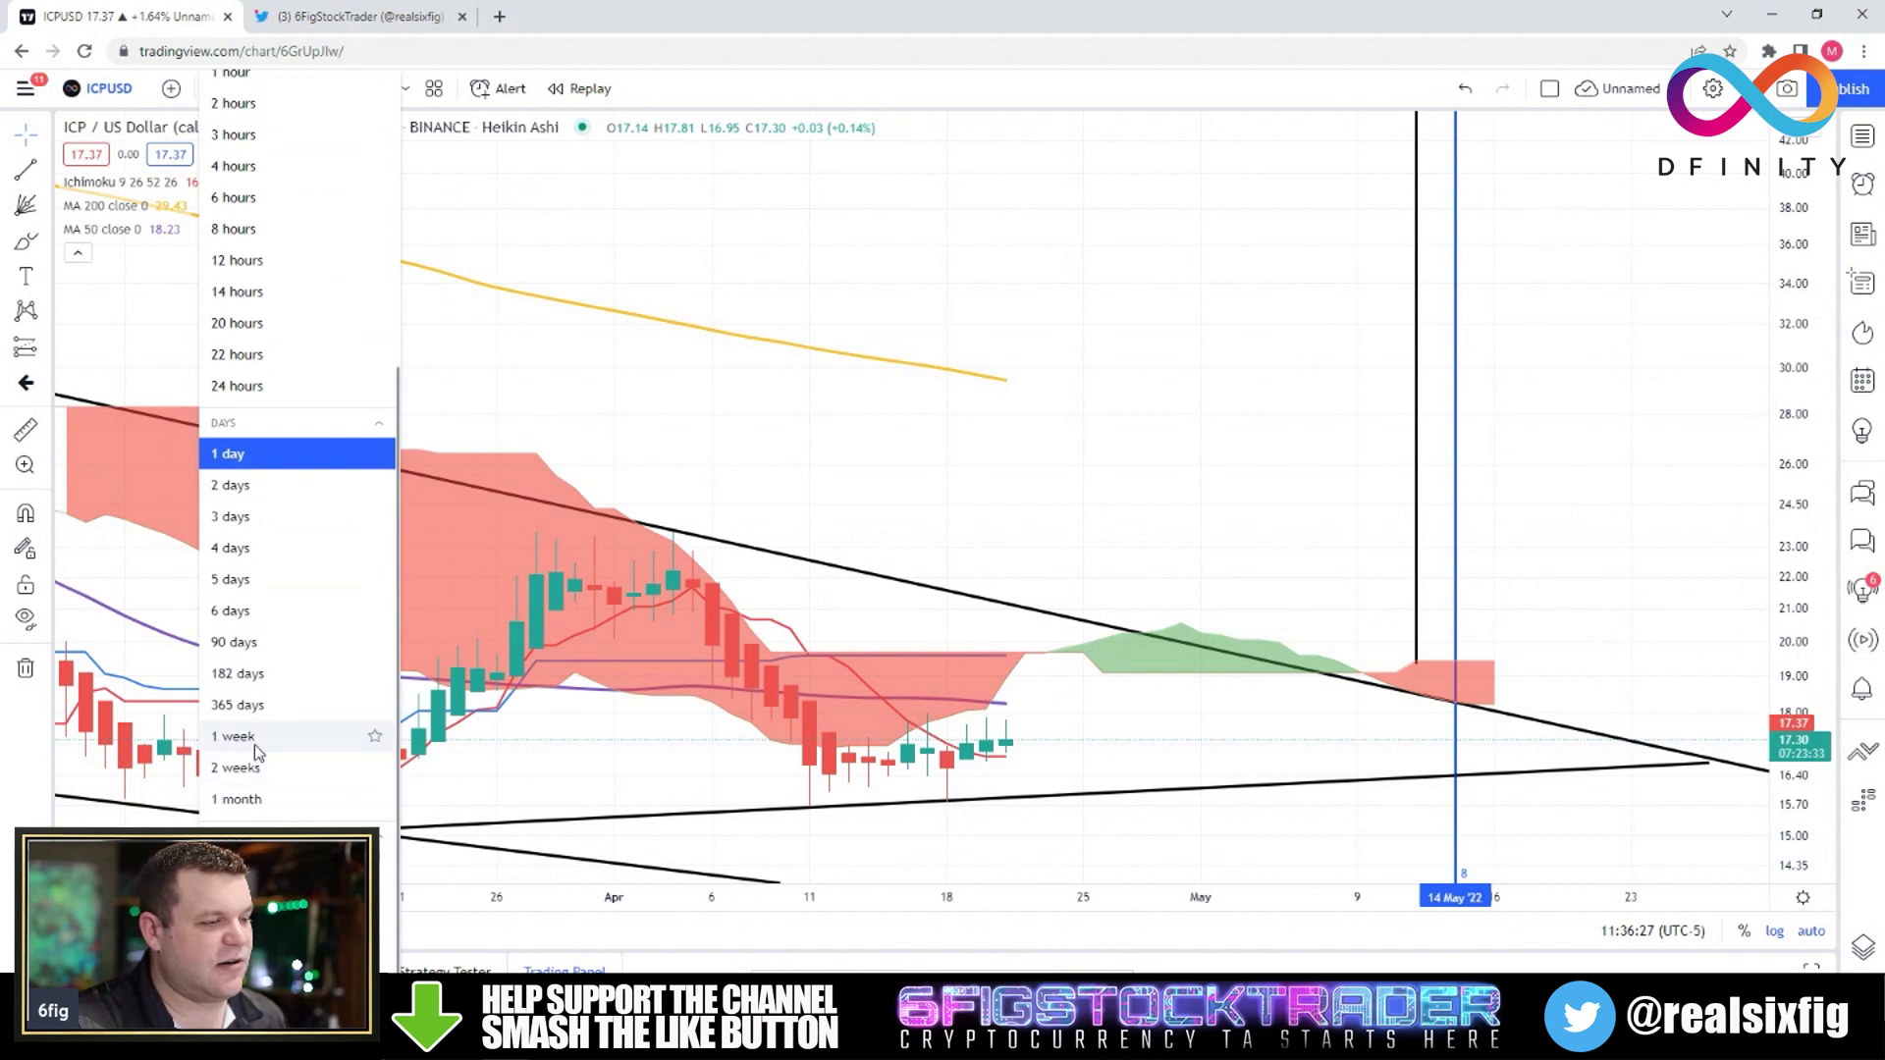
pyautogui.click(236, 739)
pyautogui.moveTo(1008, 783); pyautogui.dragTo(787, 786)
pyautogui.scroll(-2, 787, 786)
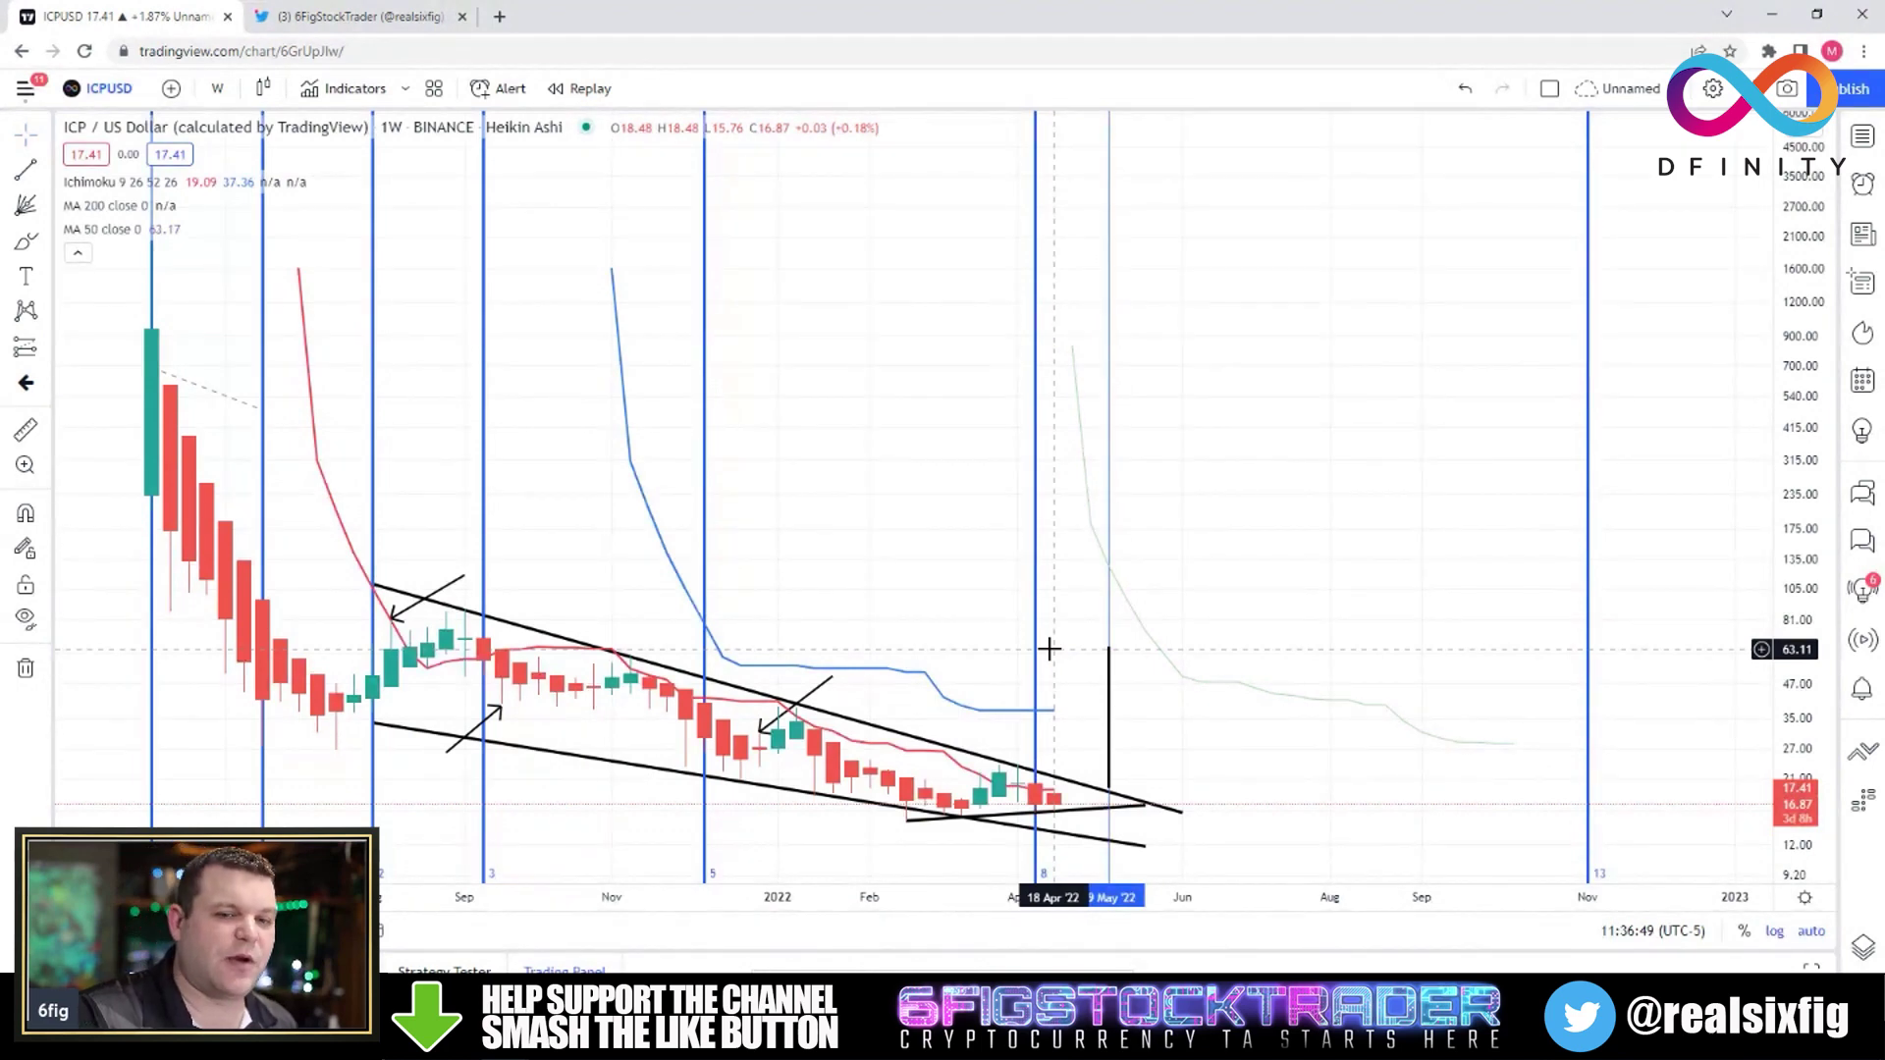
# Draw a Fibonacci retracement from 23.79 at 14 Mar '22 to 14.30 at 29 Aug '22 and compare its levels with the breakout projection line
pyautogui.click(49, 210)
pyautogui.click(68, 208)
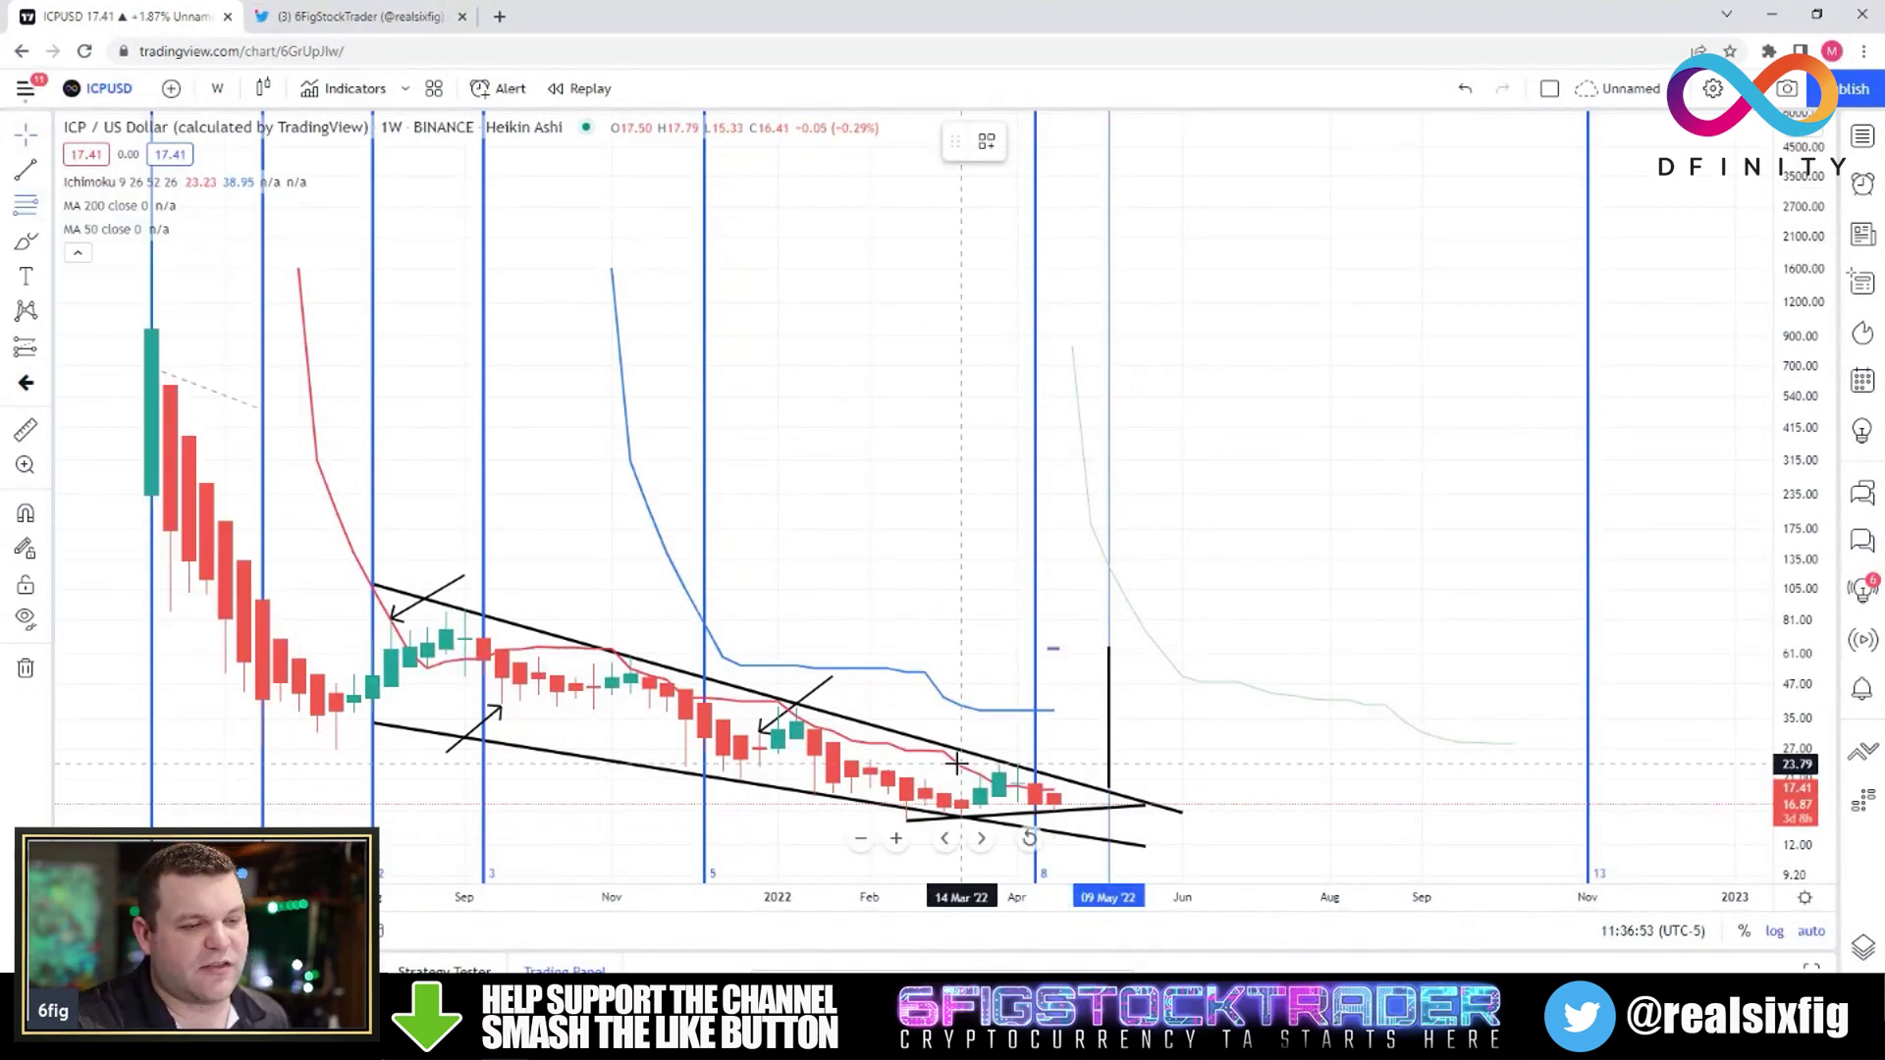
pyautogui.click(957, 763)
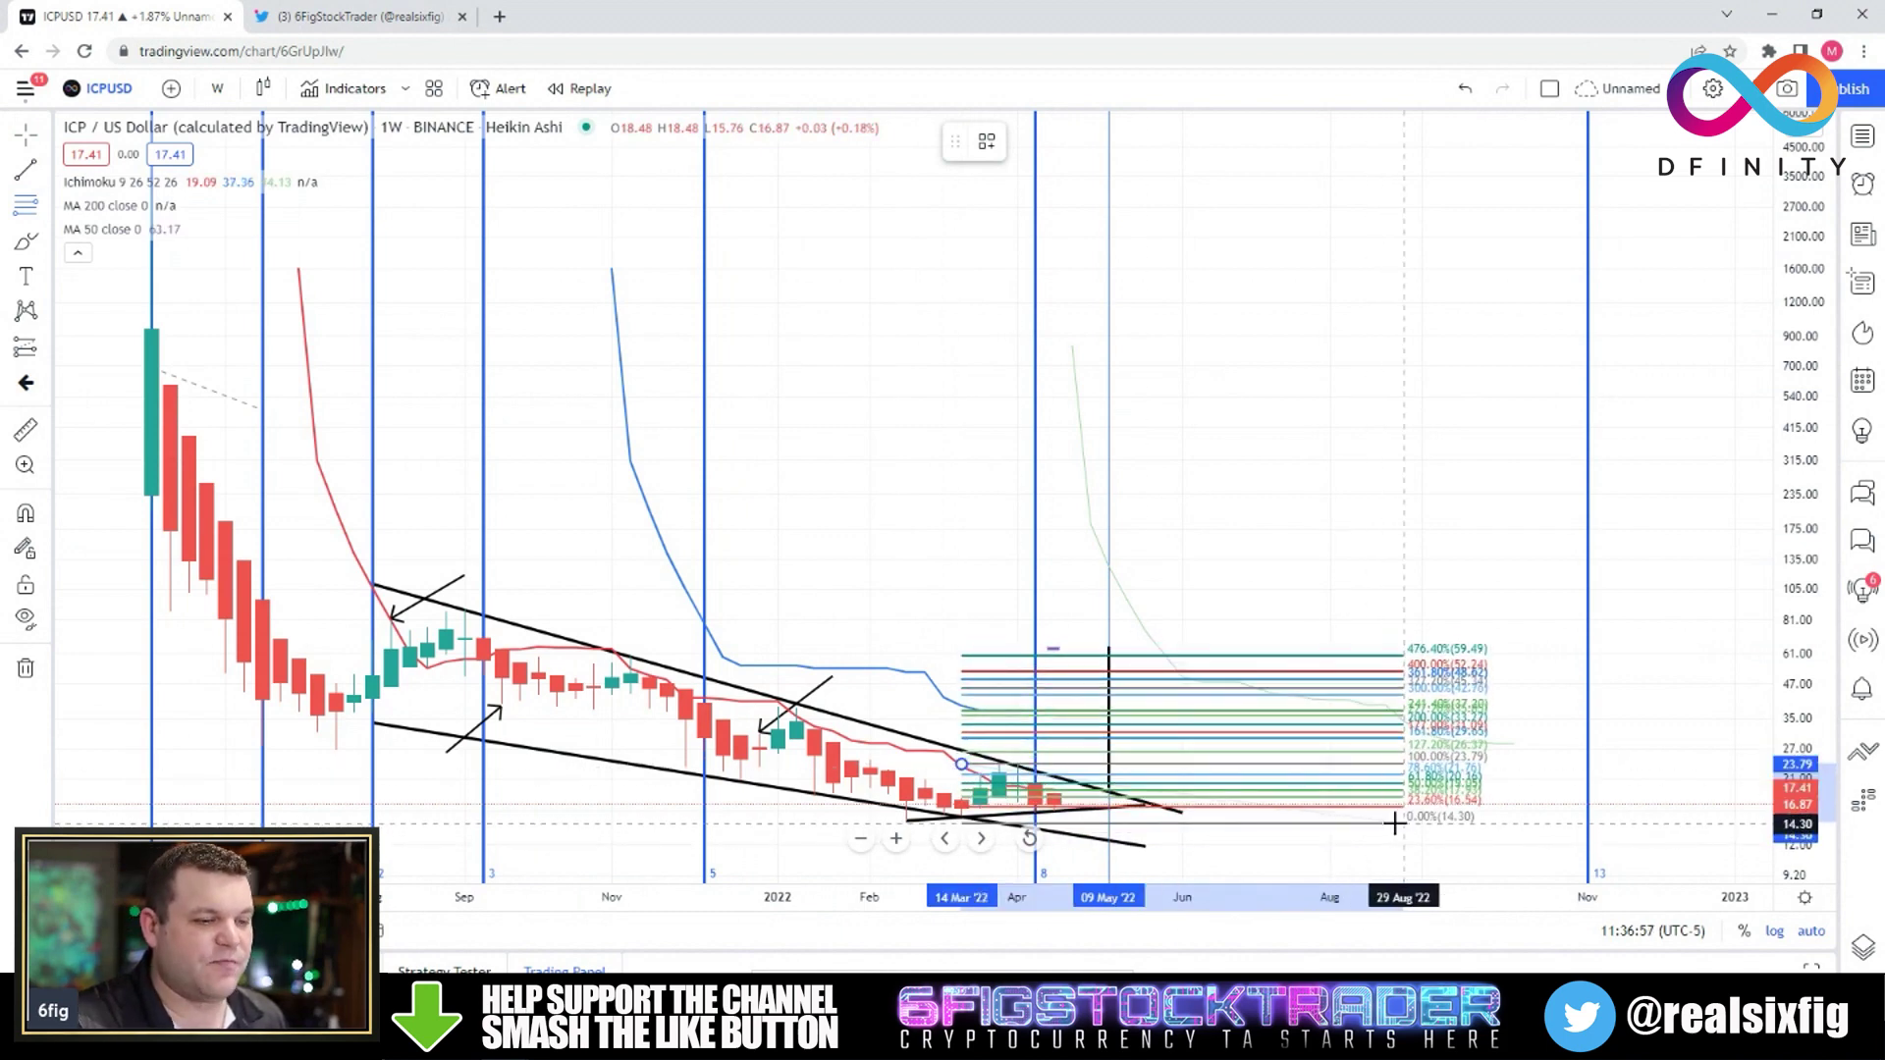
pyautogui.click(1394, 827)
pyautogui.scroll(5, 982, 695)
pyautogui.moveTo(548, 493); pyautogui.dragTo(1457, 492)
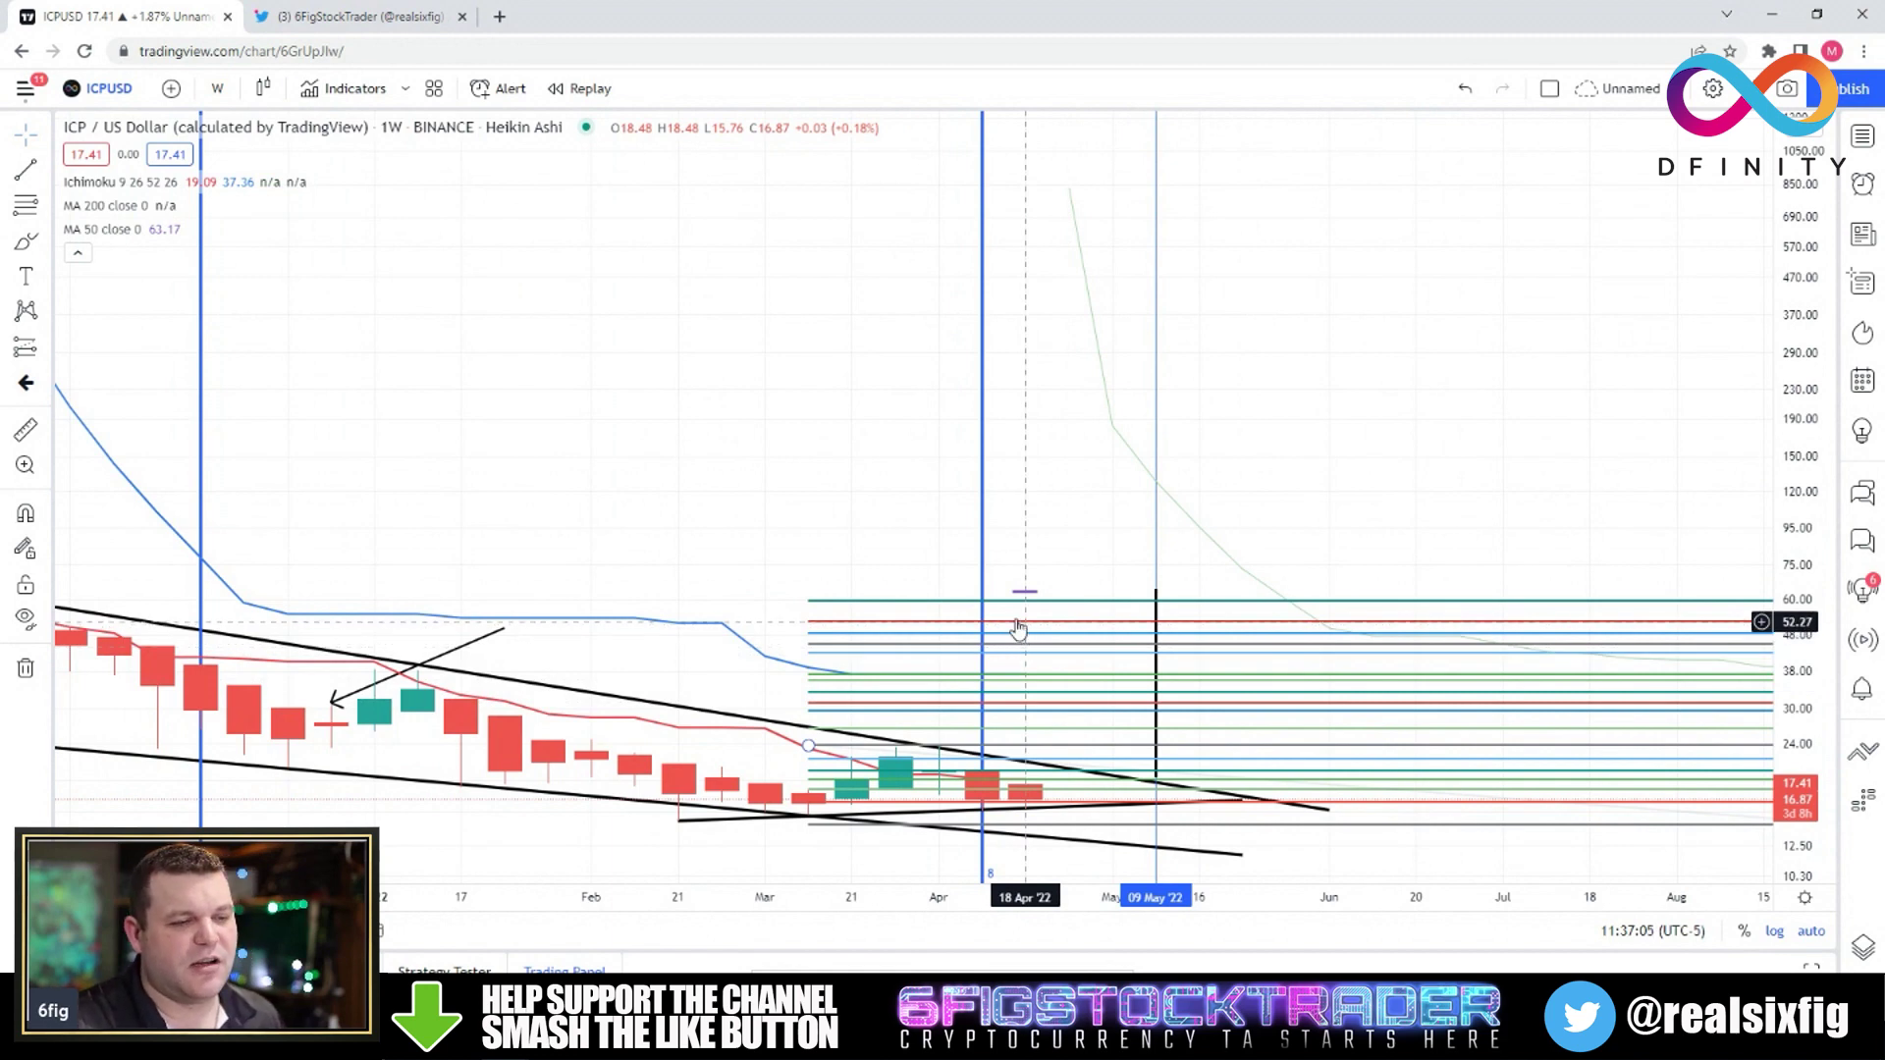
pyautogui.moveTo(960, 844)
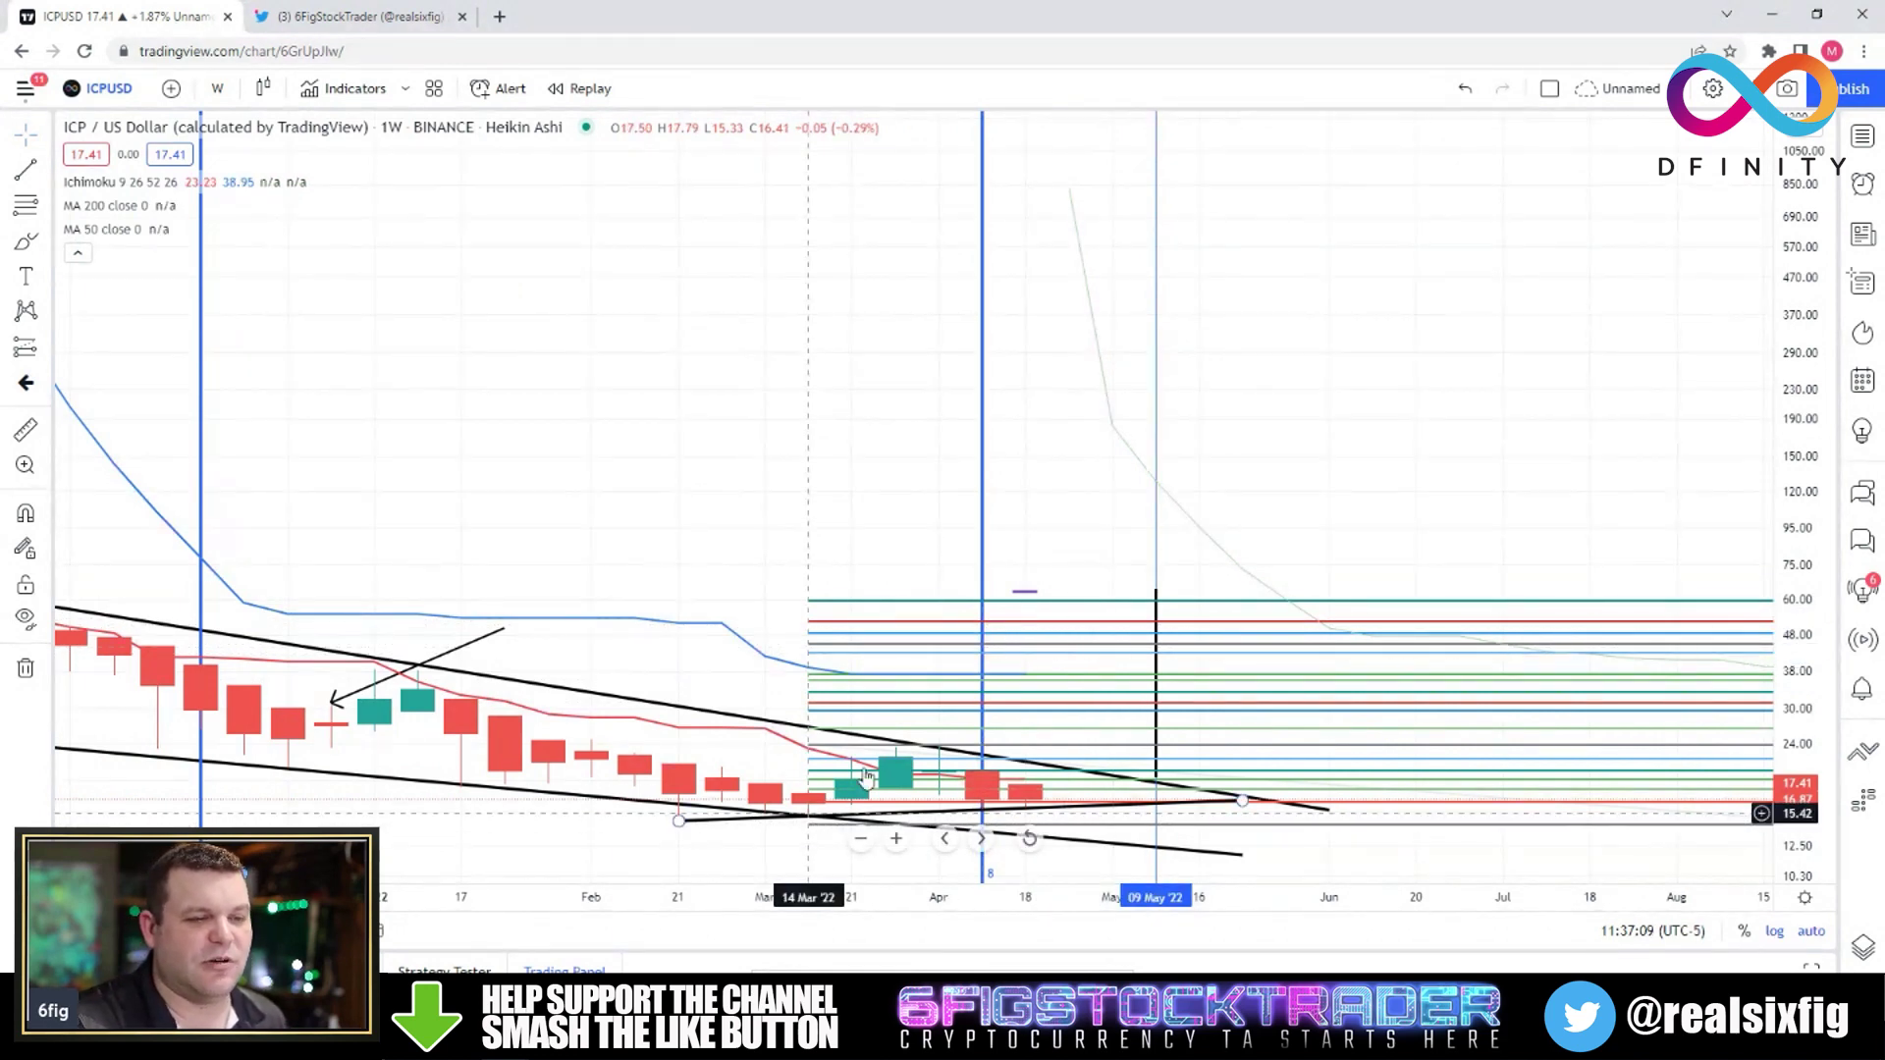
pyautogui.scroll(-3, 1503, 450)
pyautogui.scroll(2, 1167, 517)
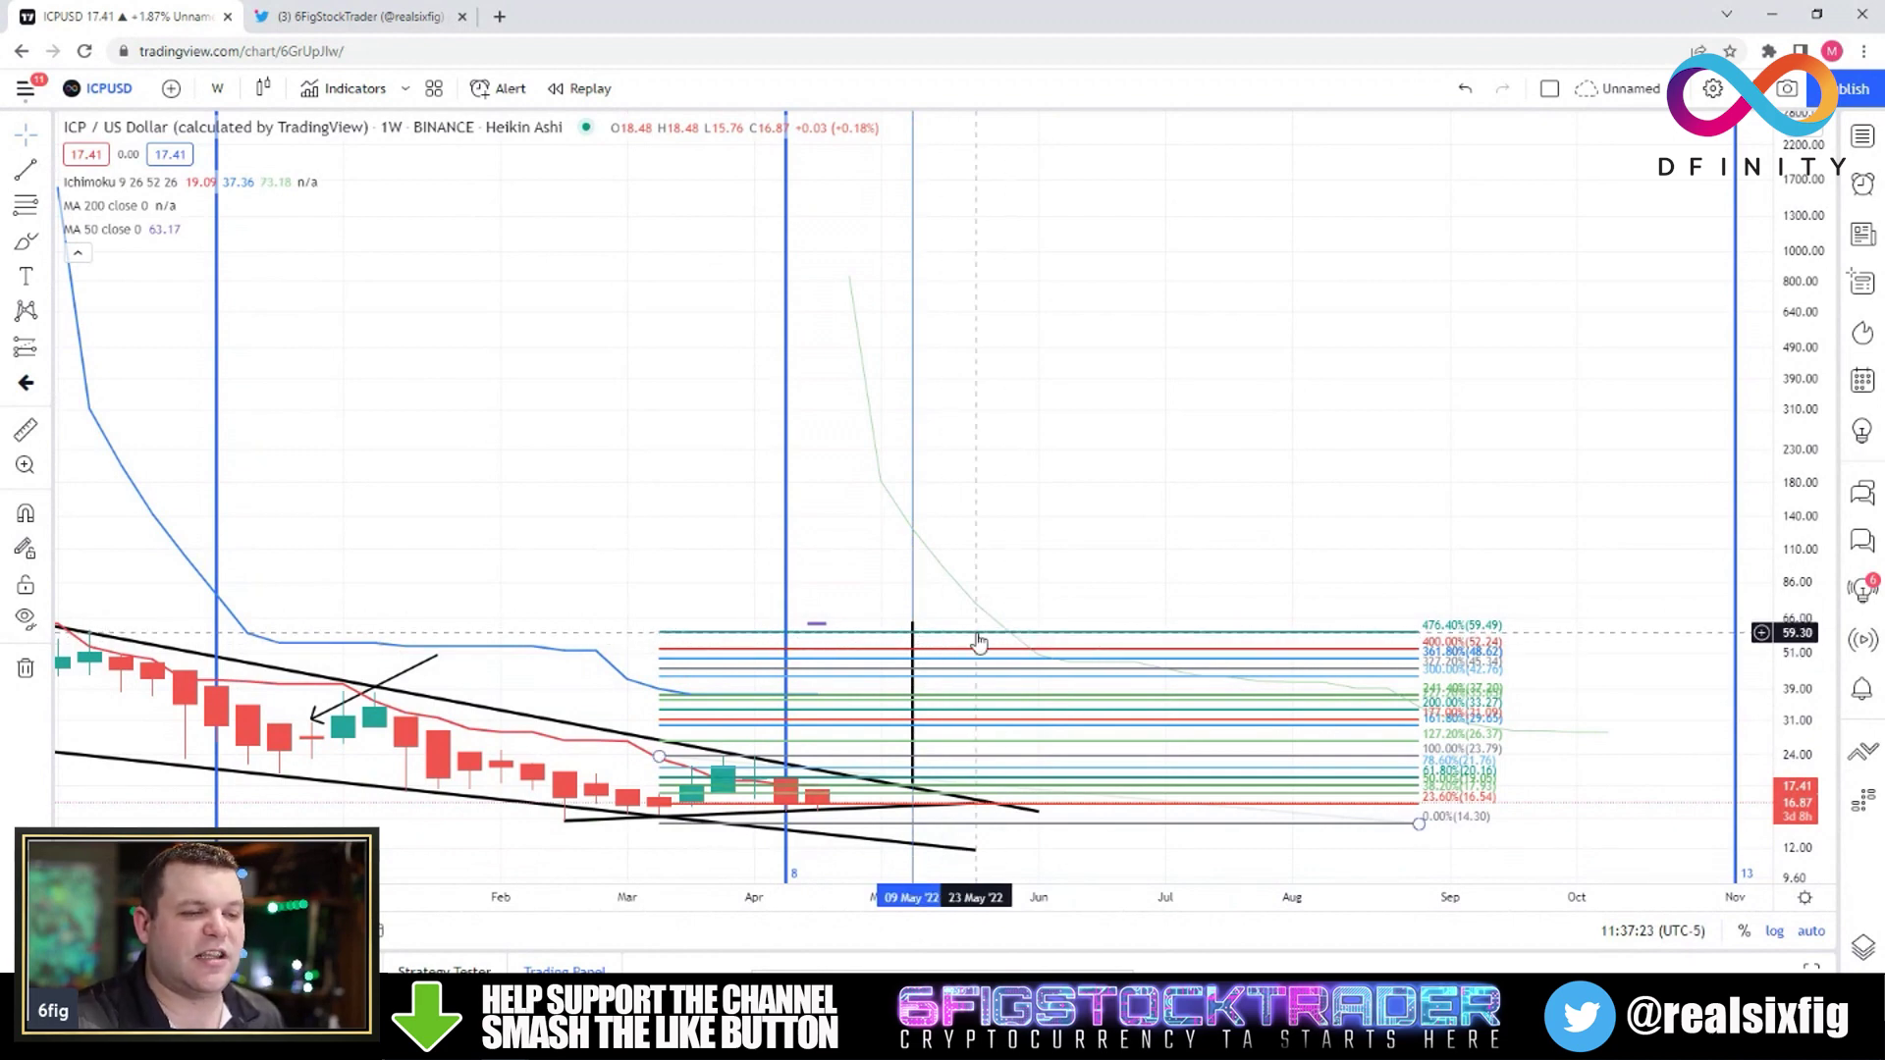
# Delete the Fibonacci retracement from the weekly chart and bring the whole falling wedge back into view
pyautogui.click(1468, 697)
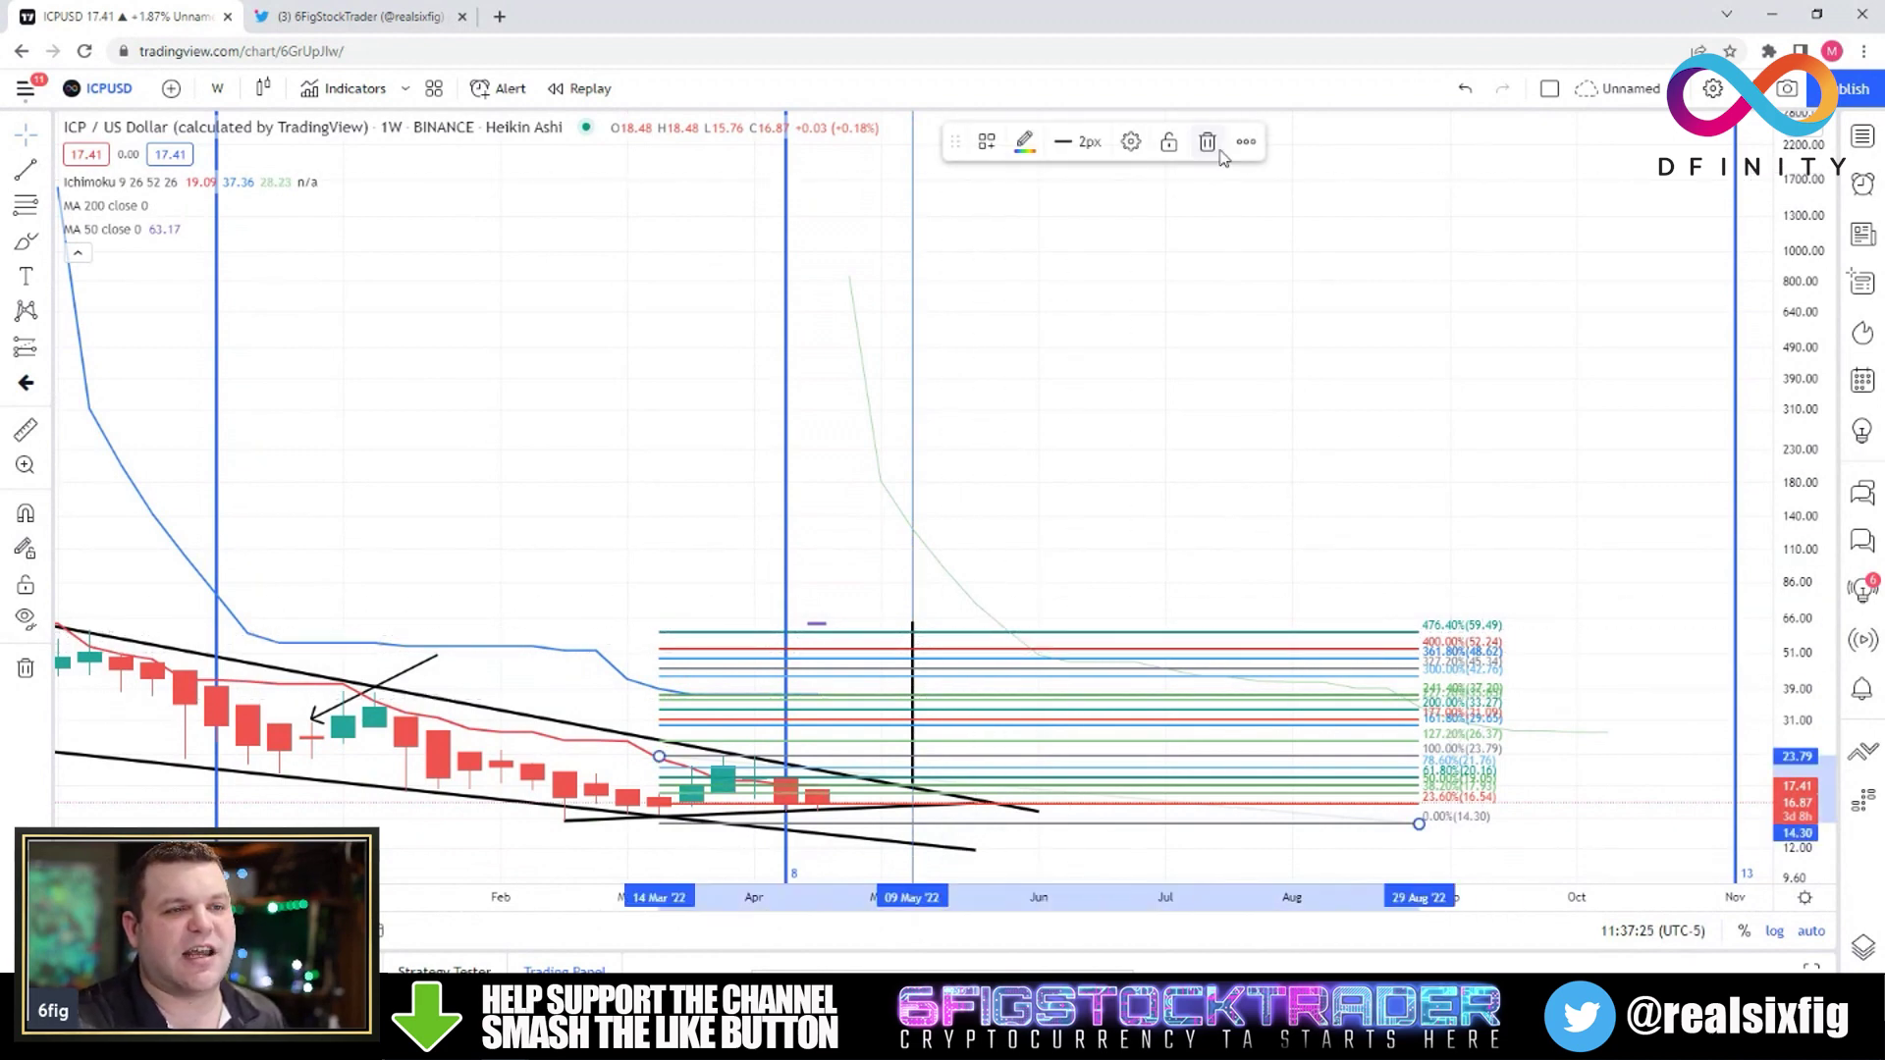
pyautogui.click(1209, 144)
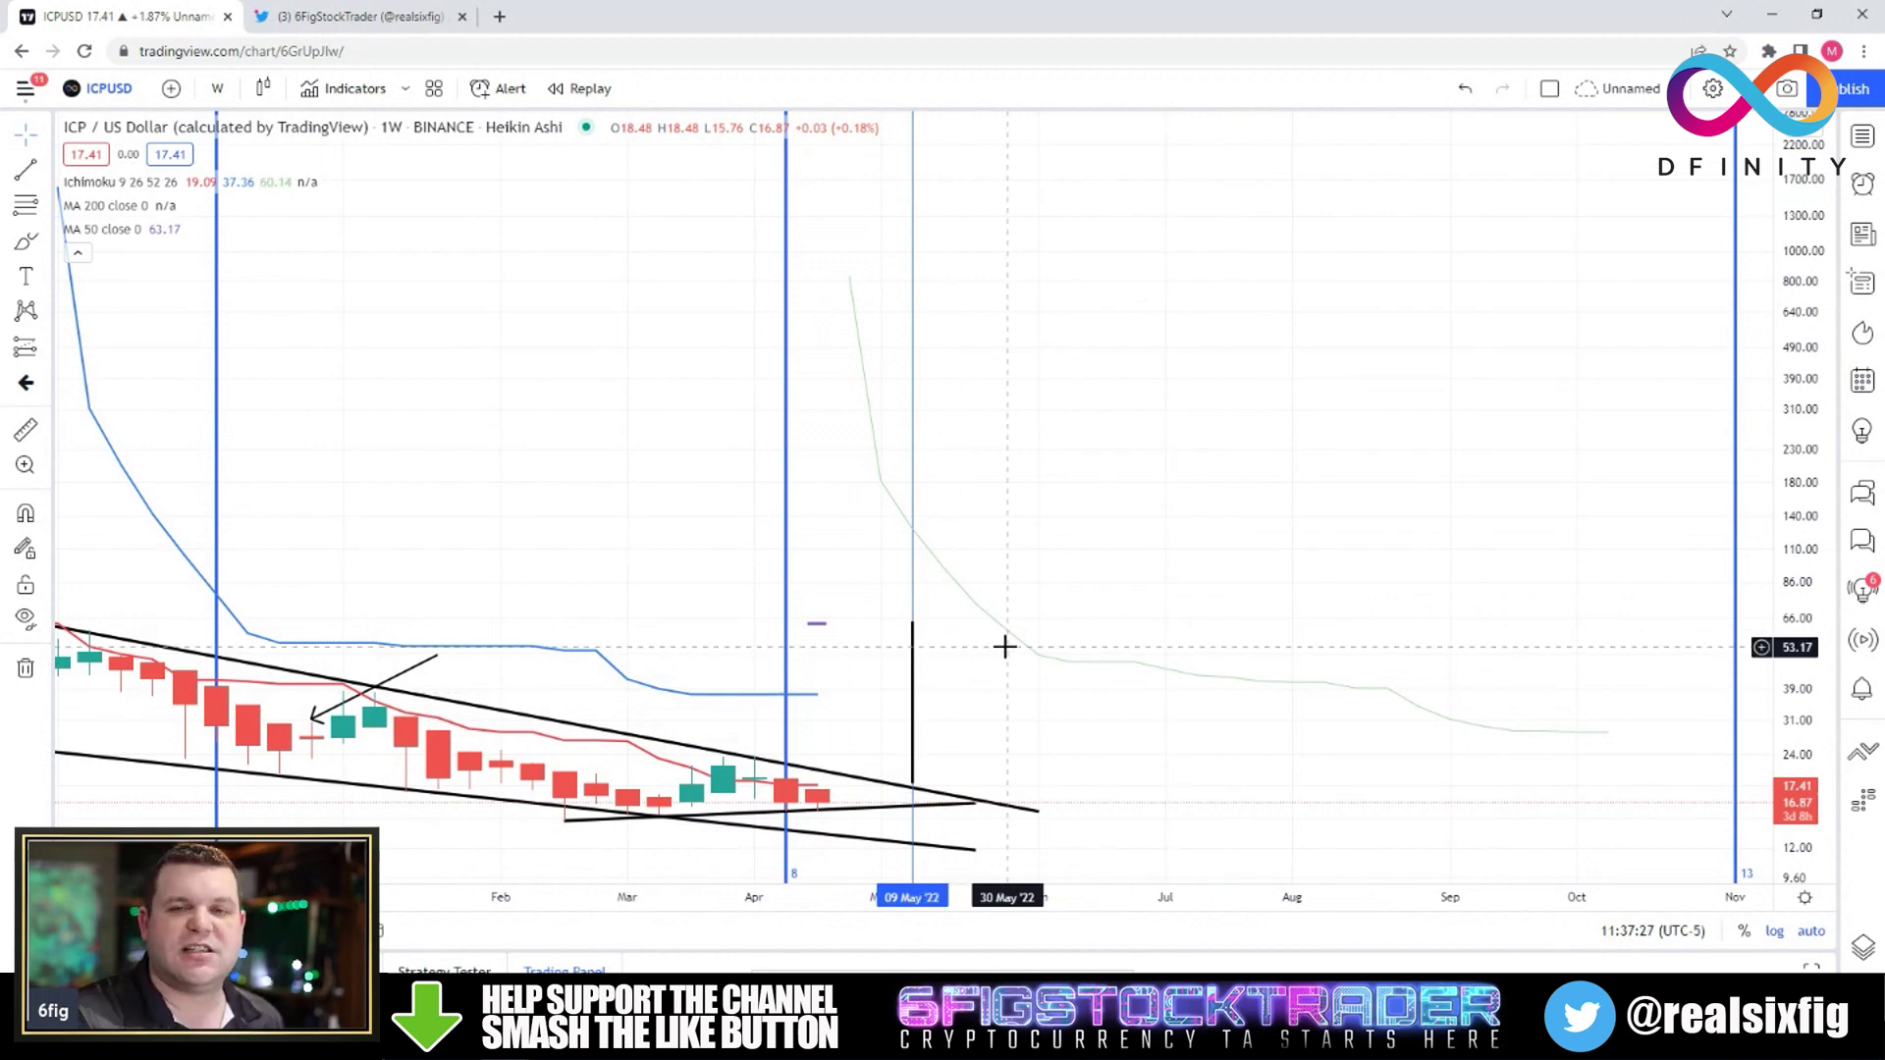
pyautogui.scroll(-5, 1024, 648)
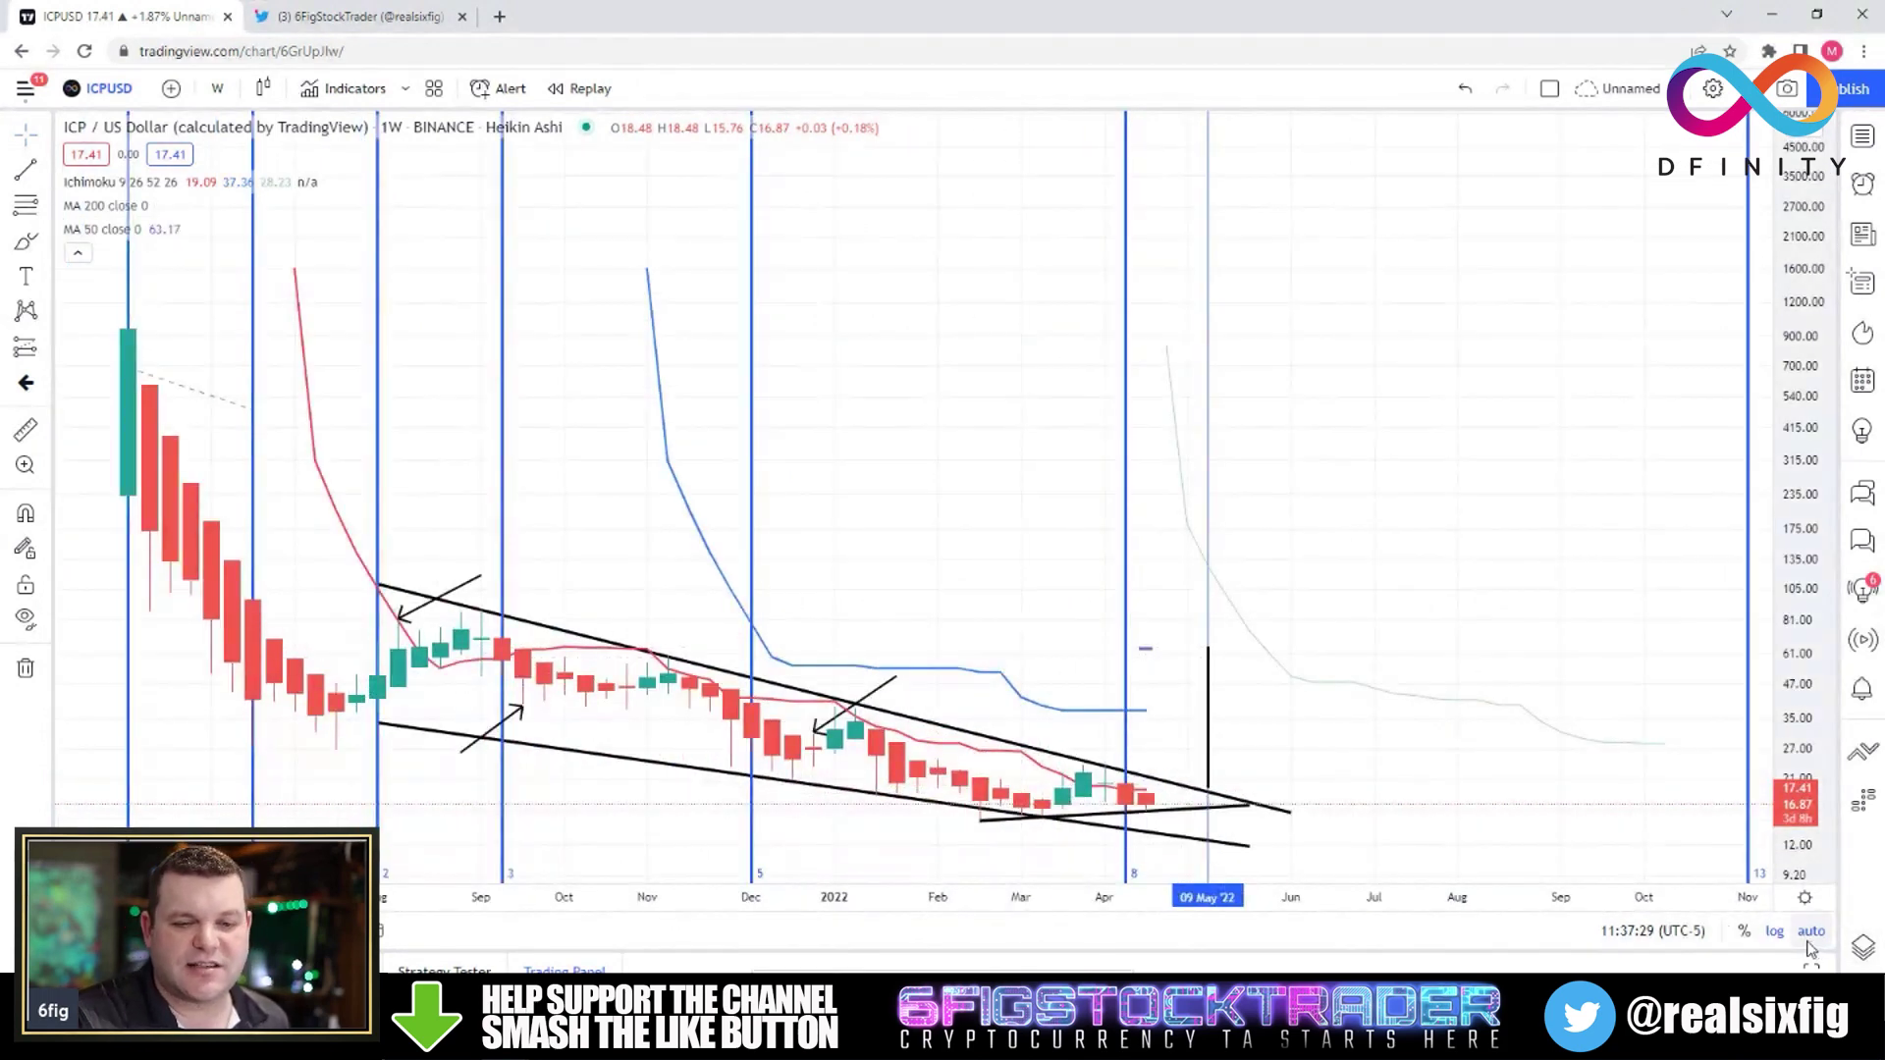
pyautogui.moveTo(1555, 790); pyautogui.dragTo(1358, 476)
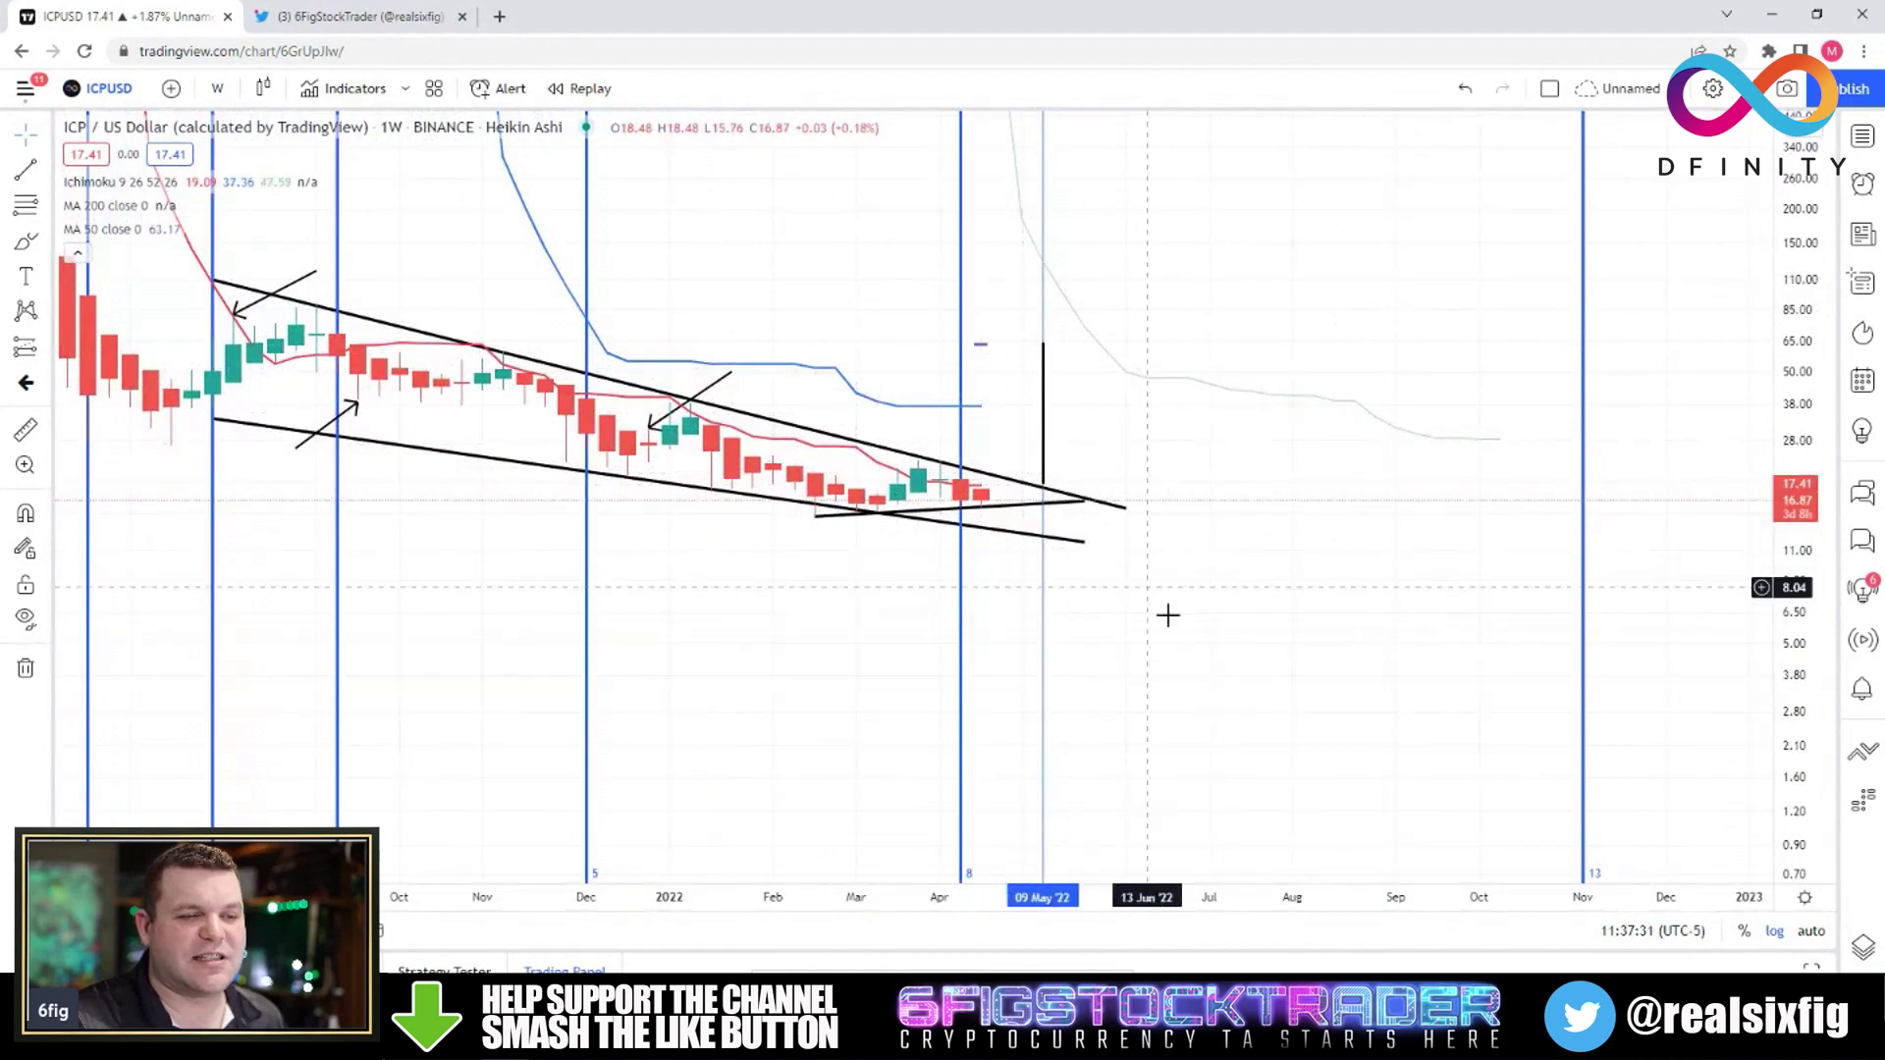
# Switch the chart to the 1 day timeframe and frame the wedge with its projection line near 14 May '22
pyautogui.click(217, 88)
pyautogui.write('1D')
pyautogui.press('Return')
pyautogui.scroll(3, 834, 690)
pyautogui.scroll(3, 1163, 576)
pyautogui.moveTo(1506, 749); pyautogui.dragTo(728, 514)
pyautogui.scroll(-5, 1666, 815)
pyautogui.scroll(-5, 1665, 815)
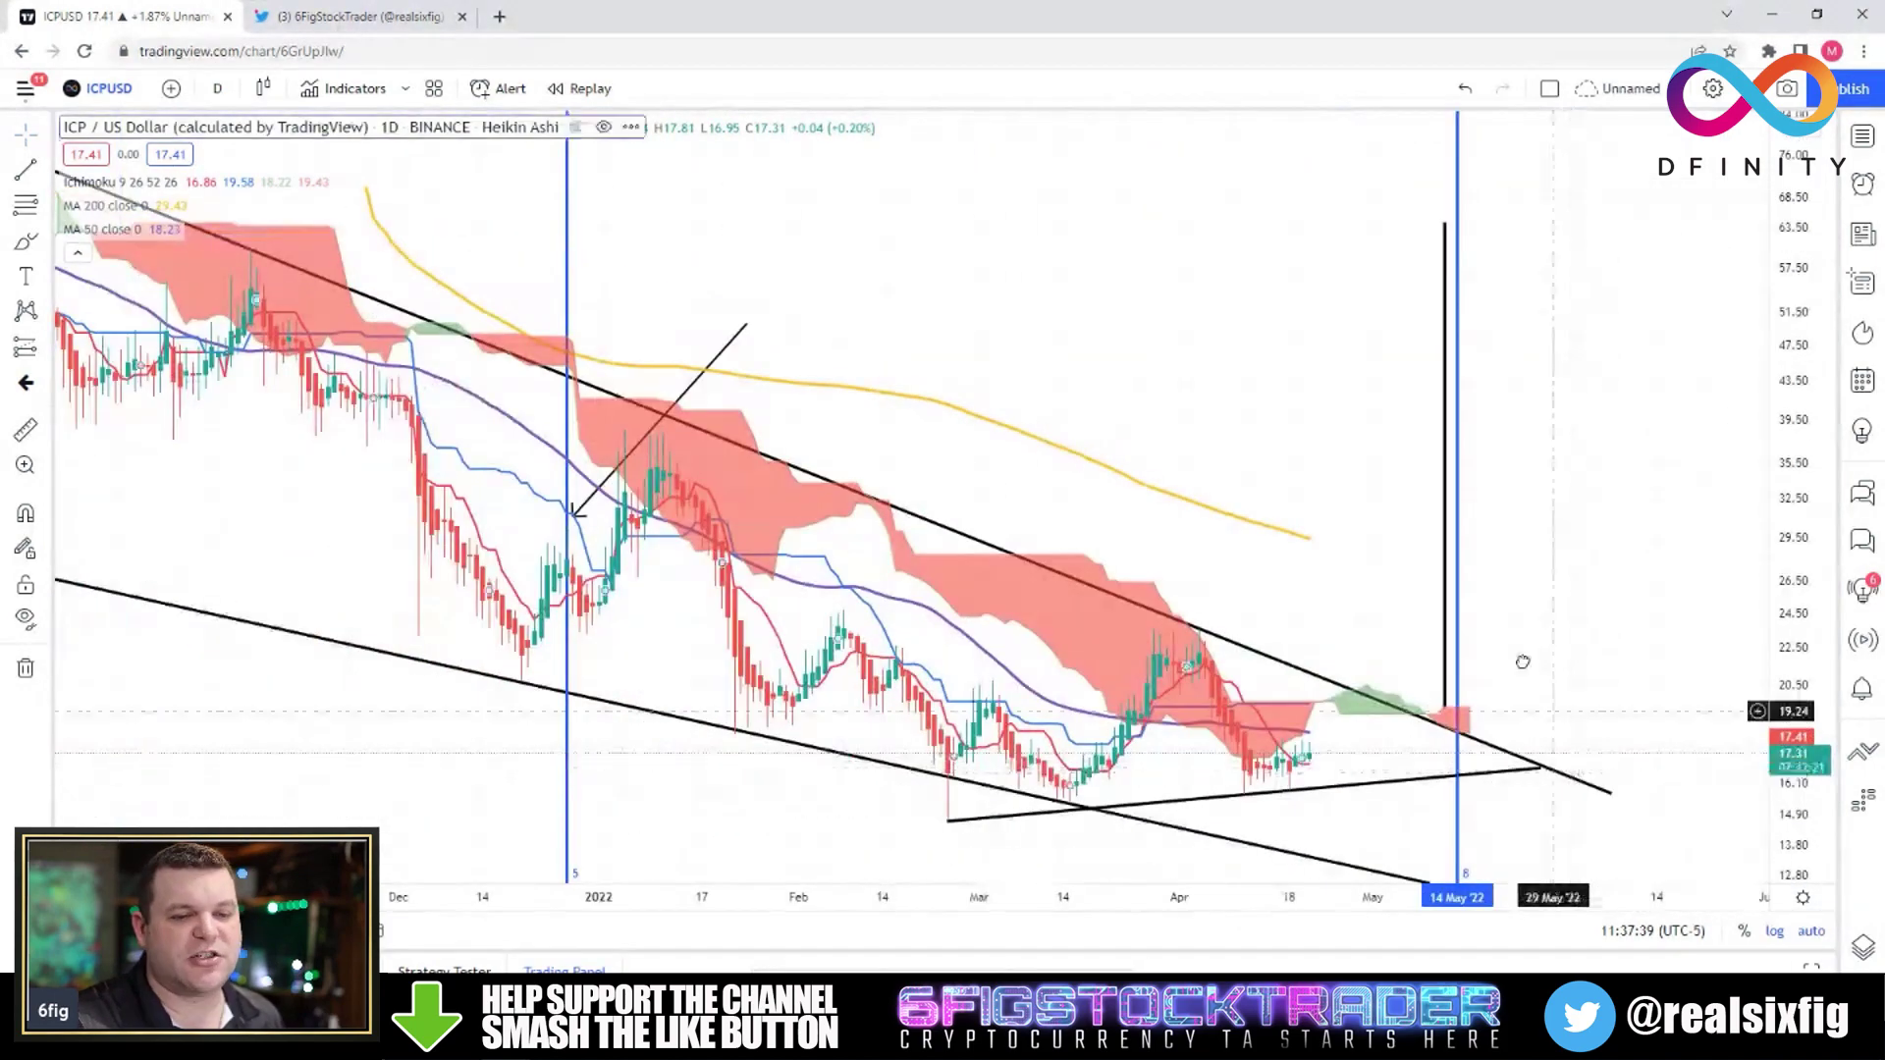
# Remove the vertical breakout projection line beside the 14 May '22 time line and bring the full daily wedge into view
pyautogui.moveTo(1509, 645); pyautogui.dragTo(1312, 550)
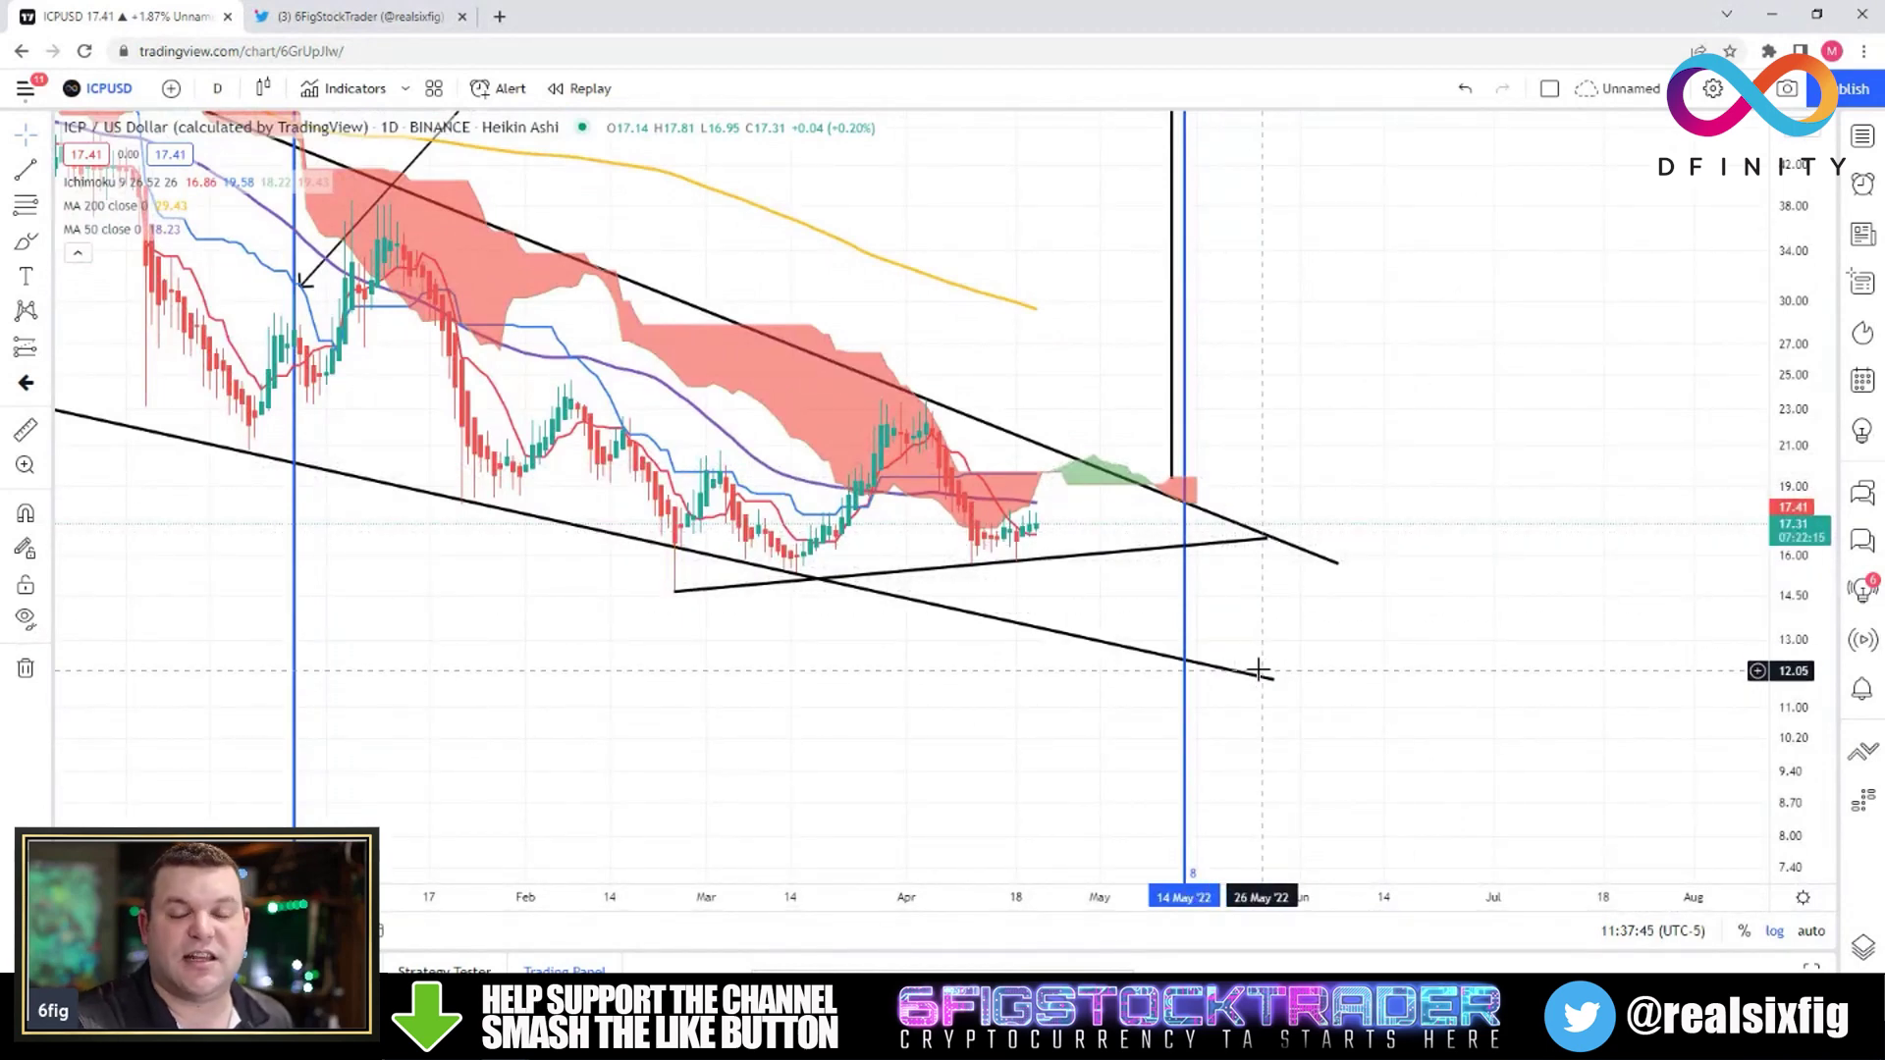
pyautogui.moveTo(1316, 396); pyautogui.dragTo(1171, 605)
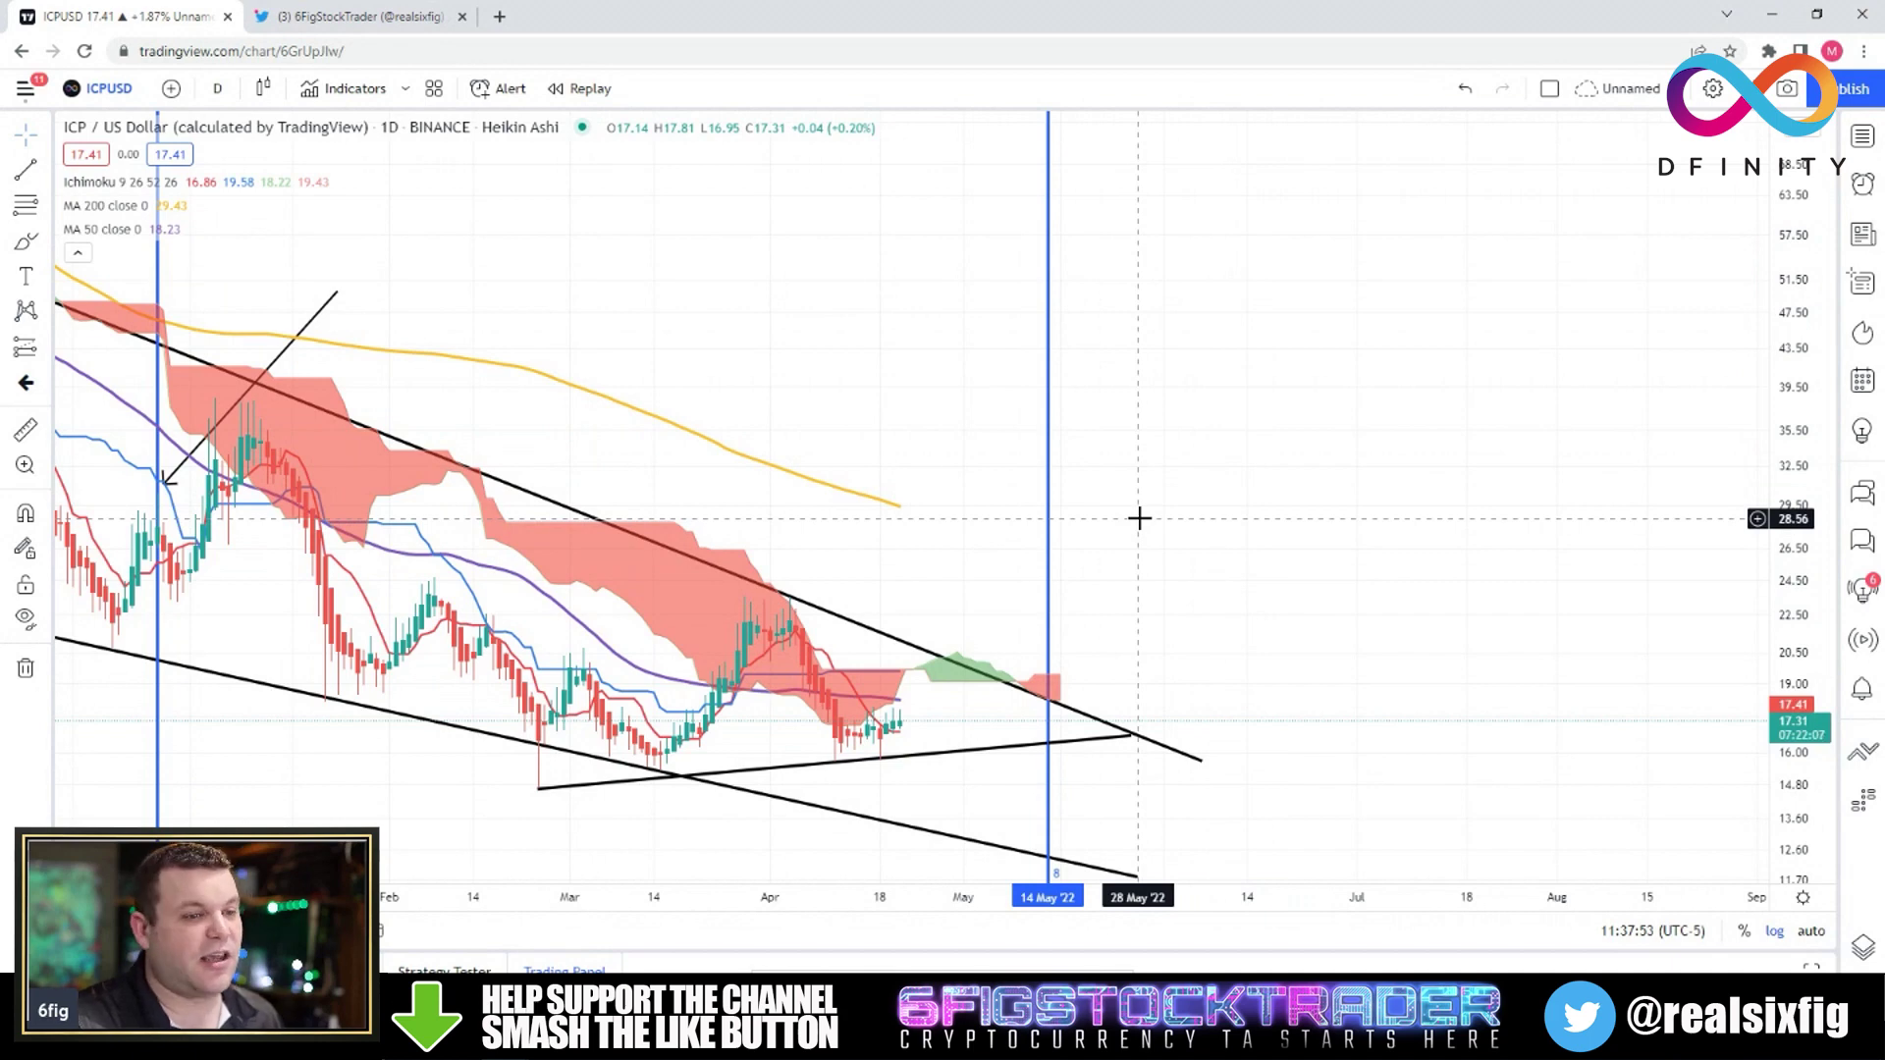
pyautogui.scroll(-4, 1139, 518)
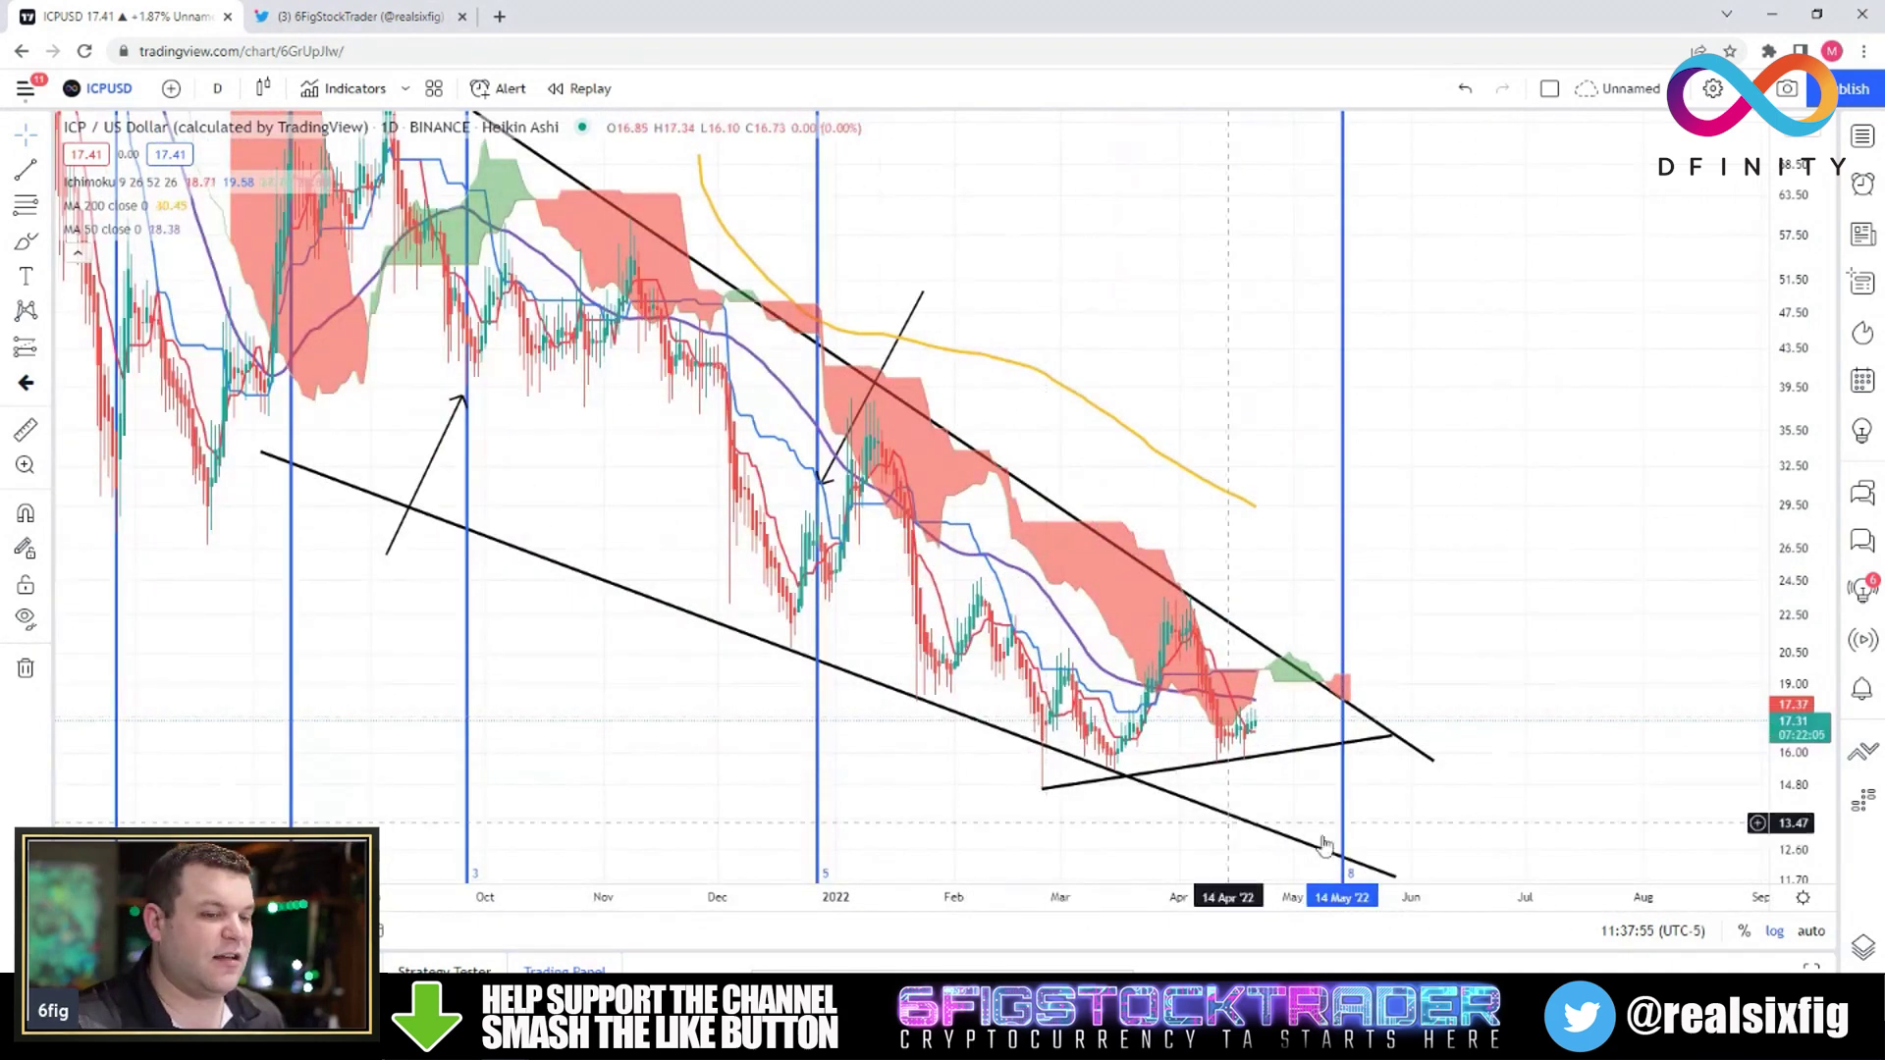